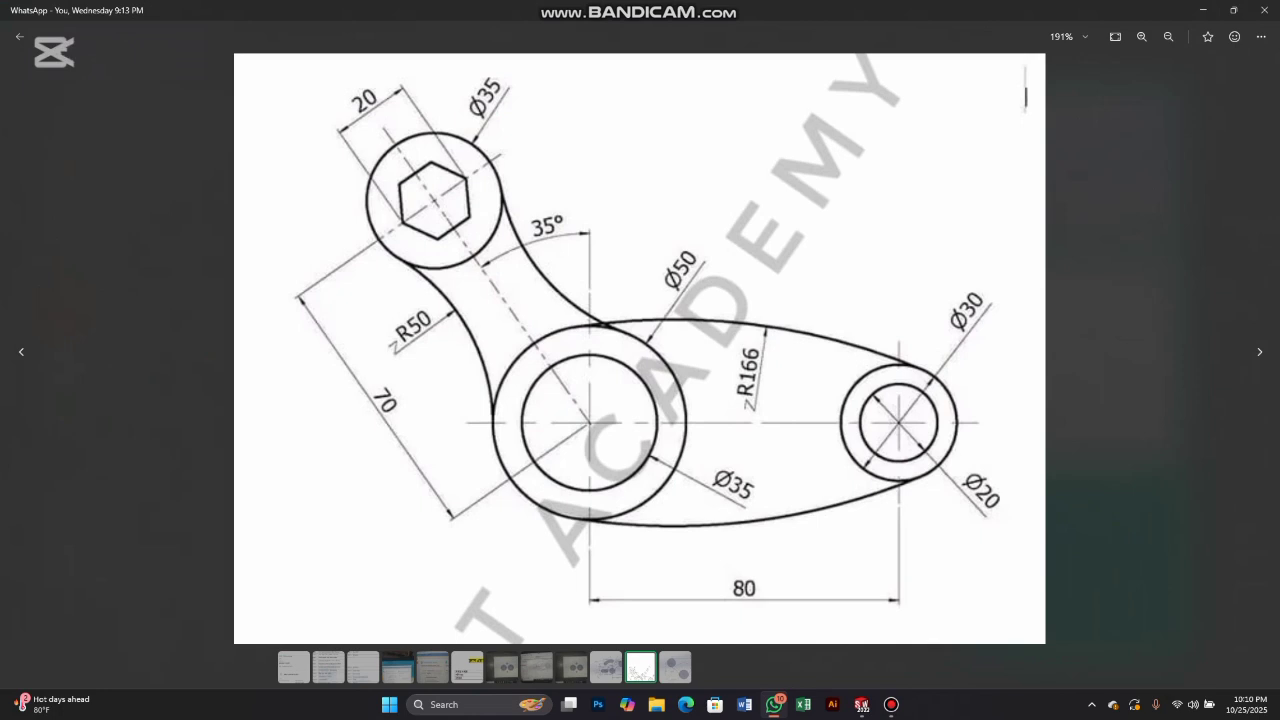
Step: Switch from the reference drawing to SOLIDWORKS, sketch a line about 130 mm long from the origin, and make it horizontal
{"action": "scroll", "coordinate": [640, 440], "scroll_direction": "up", "scroll_amount": 2}
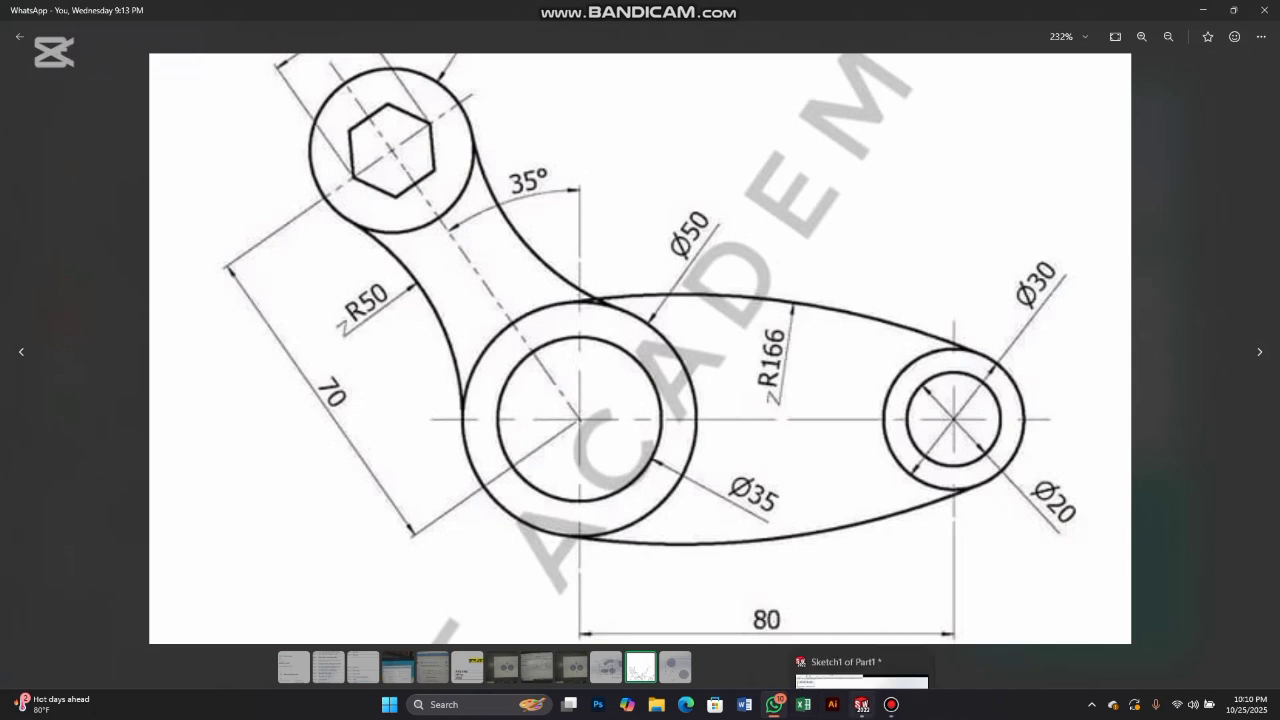
{"action": "left_click", "coordinate": [861, 704]}
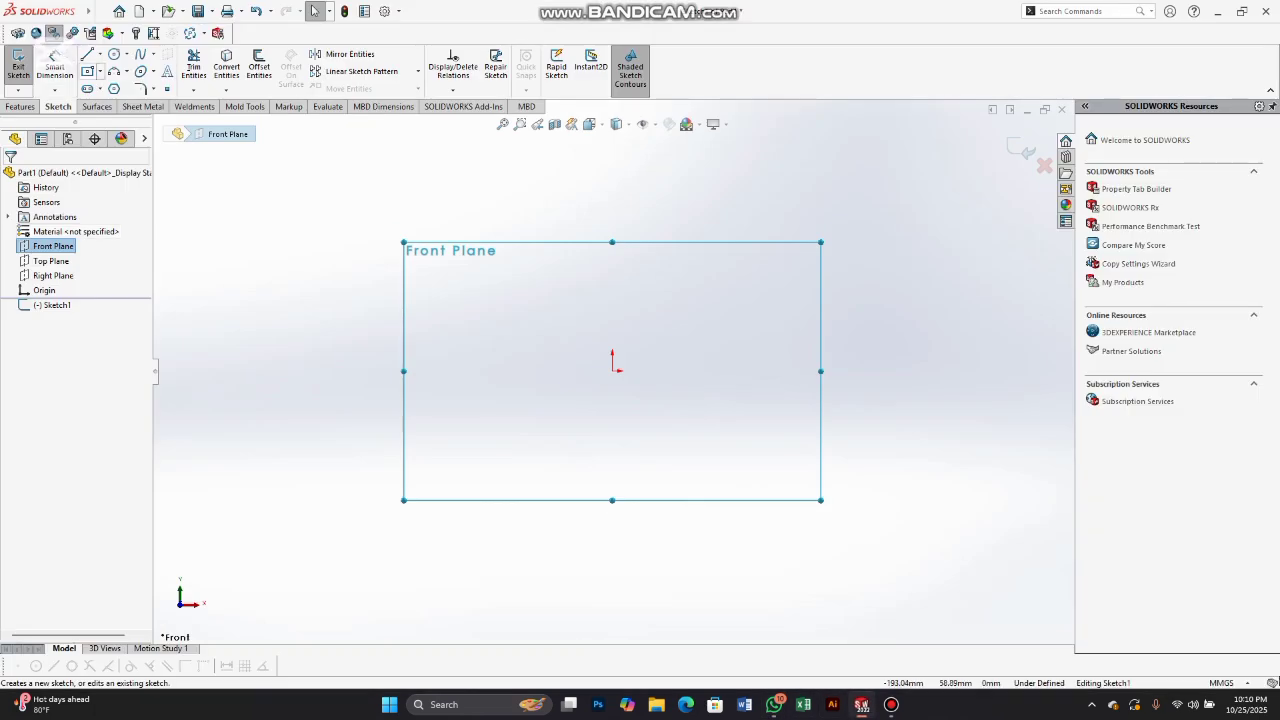
{"action": "left_click", "coordinate": [87, 54]}
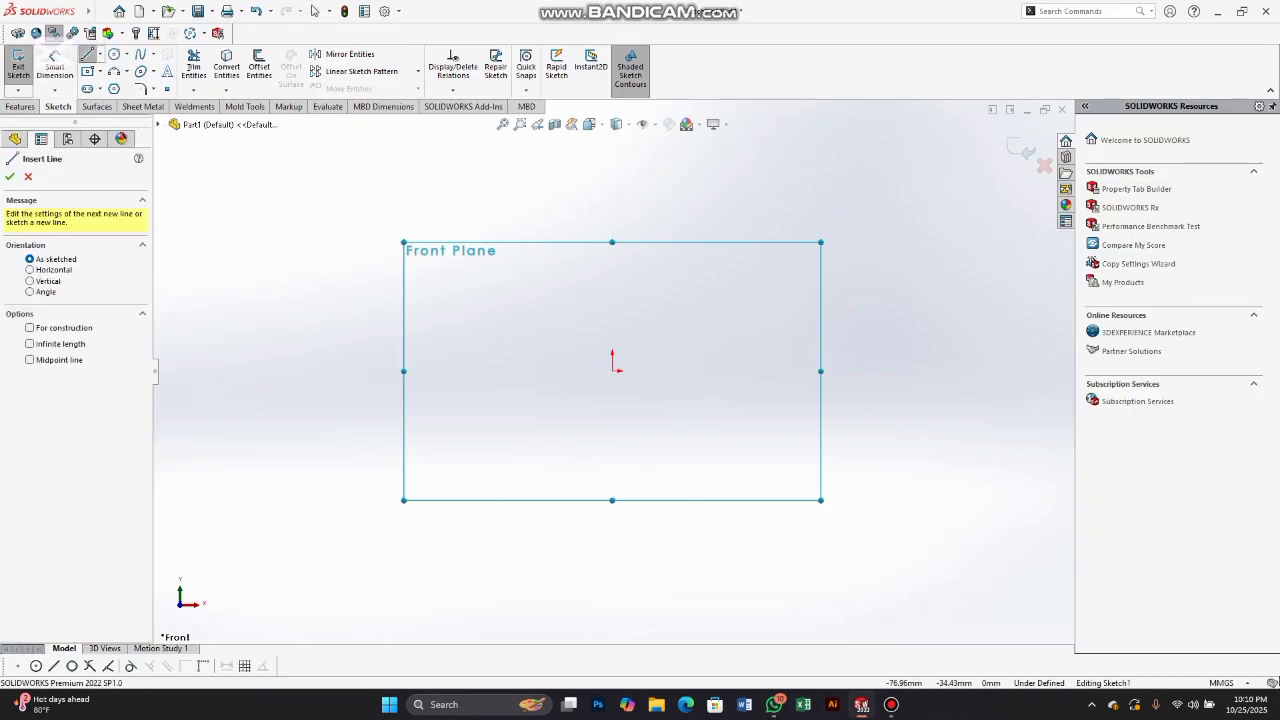
{"action": "left_click", "coordinate": [614, 371]}
{"action": "right_click", "coordinate": [916, 377]}
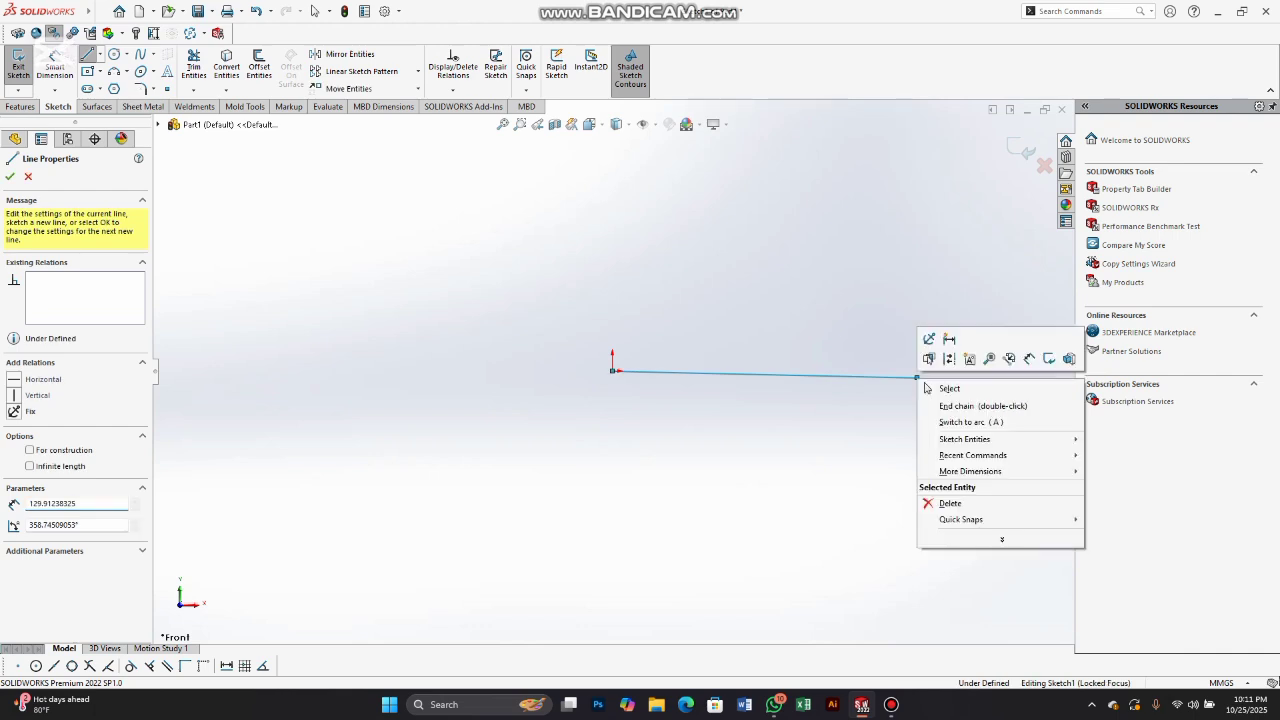
{"action": "left_click", "coordinate": [946, 386]}
{"action": "scroll", "coordinate": [940, 370], "scroll_direction": "down", "scroll_amount": 2}
{"action": "left_click", "coordinate": [660, 378]}
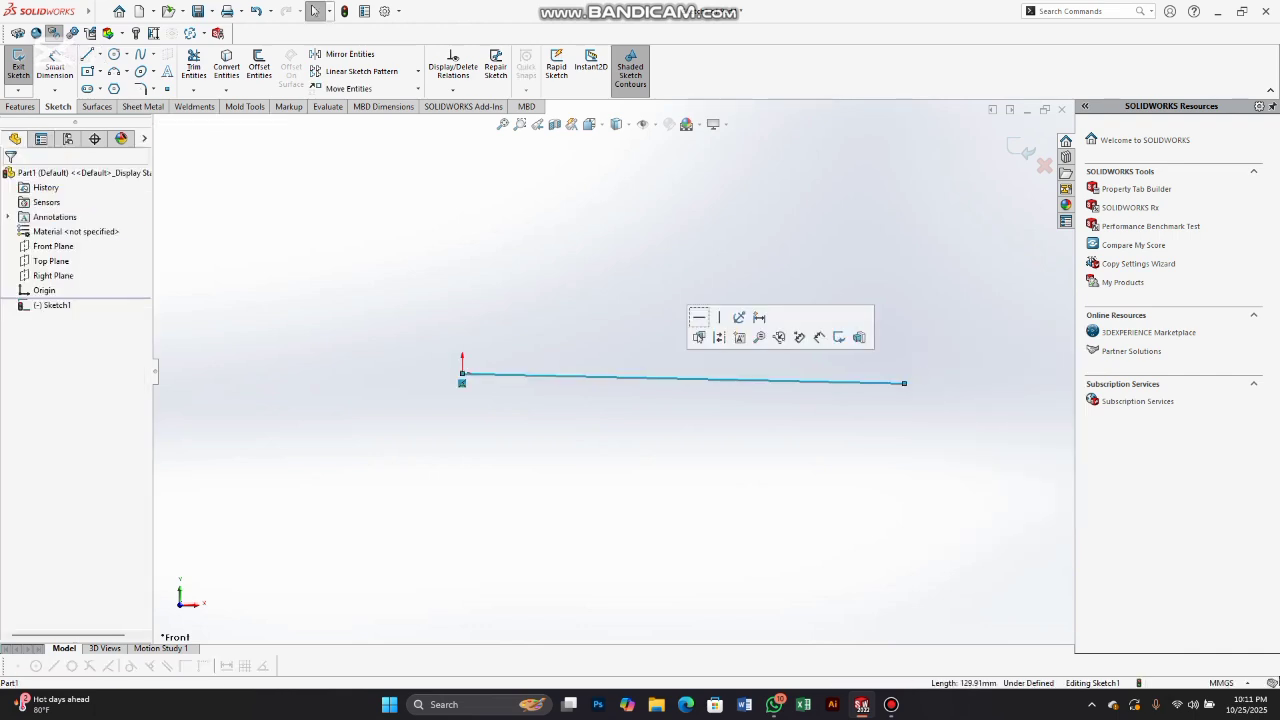
{"action": "left_click", "coordinate": [698, 317]}
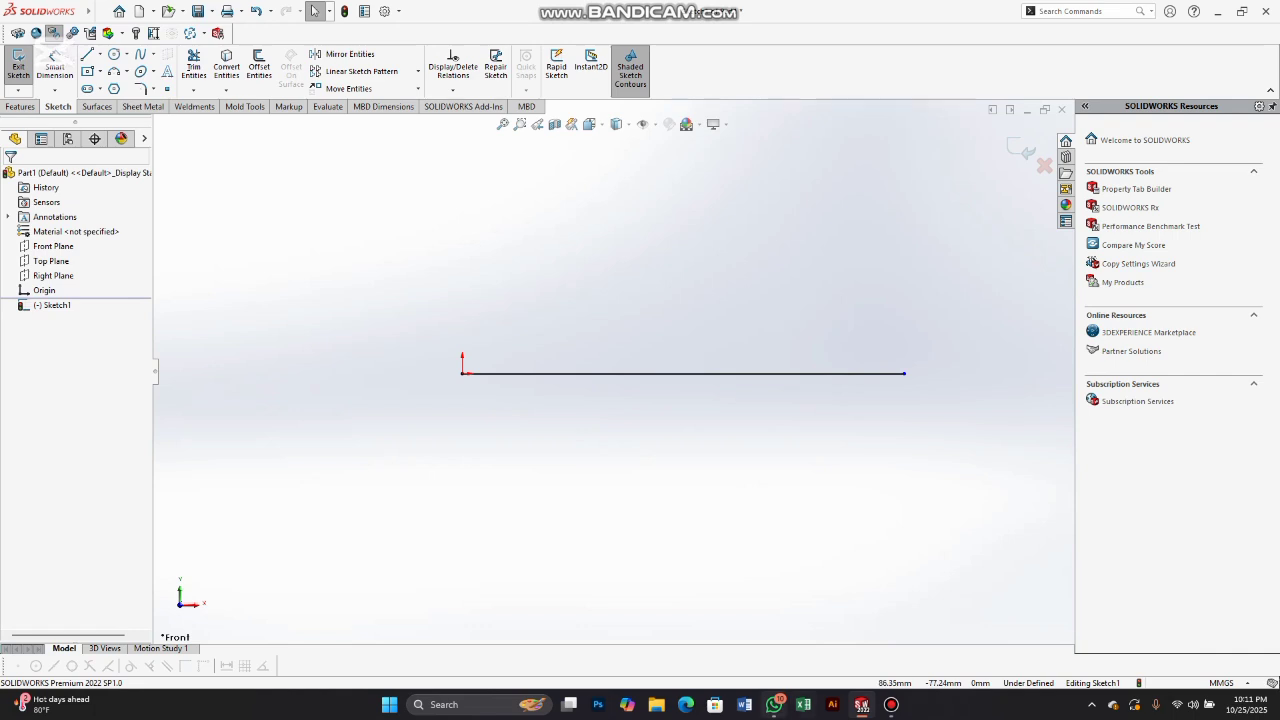
Step: Convert the horizontal line to construction geometry and check it against the reference drawing
{"action": "left_click", "coordinate": [774, 705]}
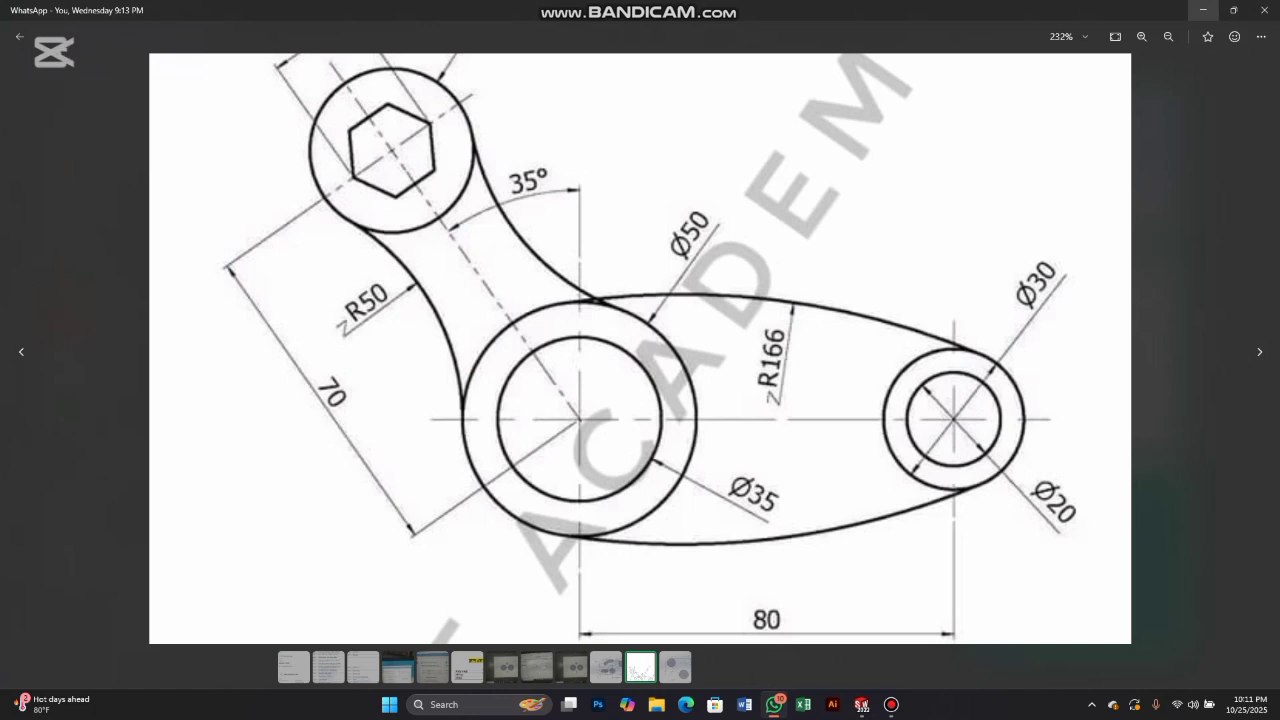
{"action": "left_click", "coordinate": [1203, 10]}
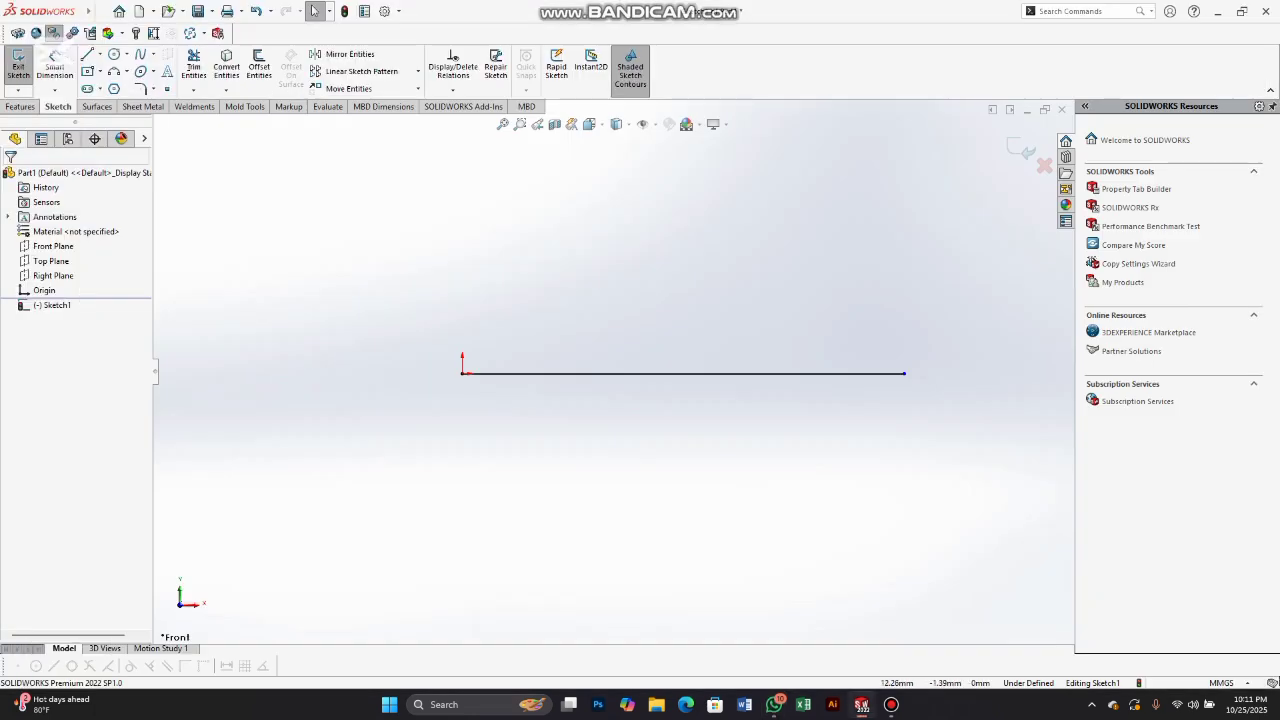
{"action": "left_click", "coordinate": [519, 374]}
{"action": "left_click", "coordinate": [562, 333]}
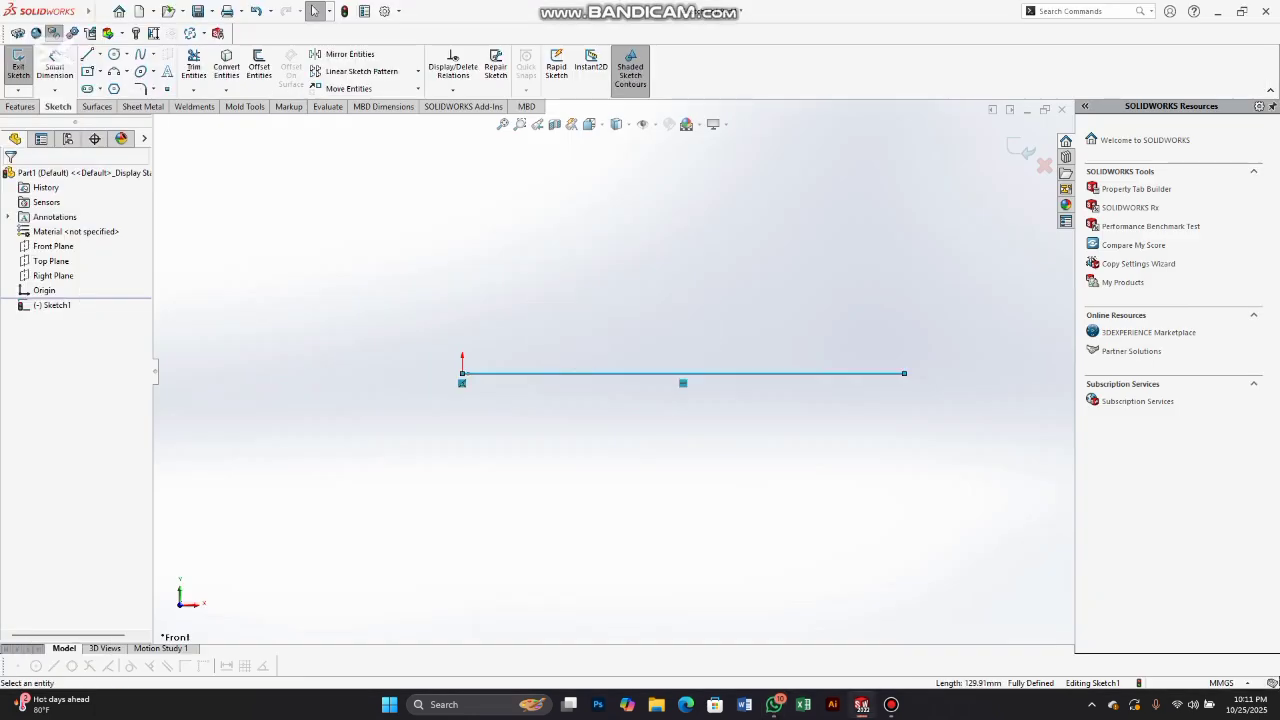
{"action": "left_click", "coordinate": [774, 704]}
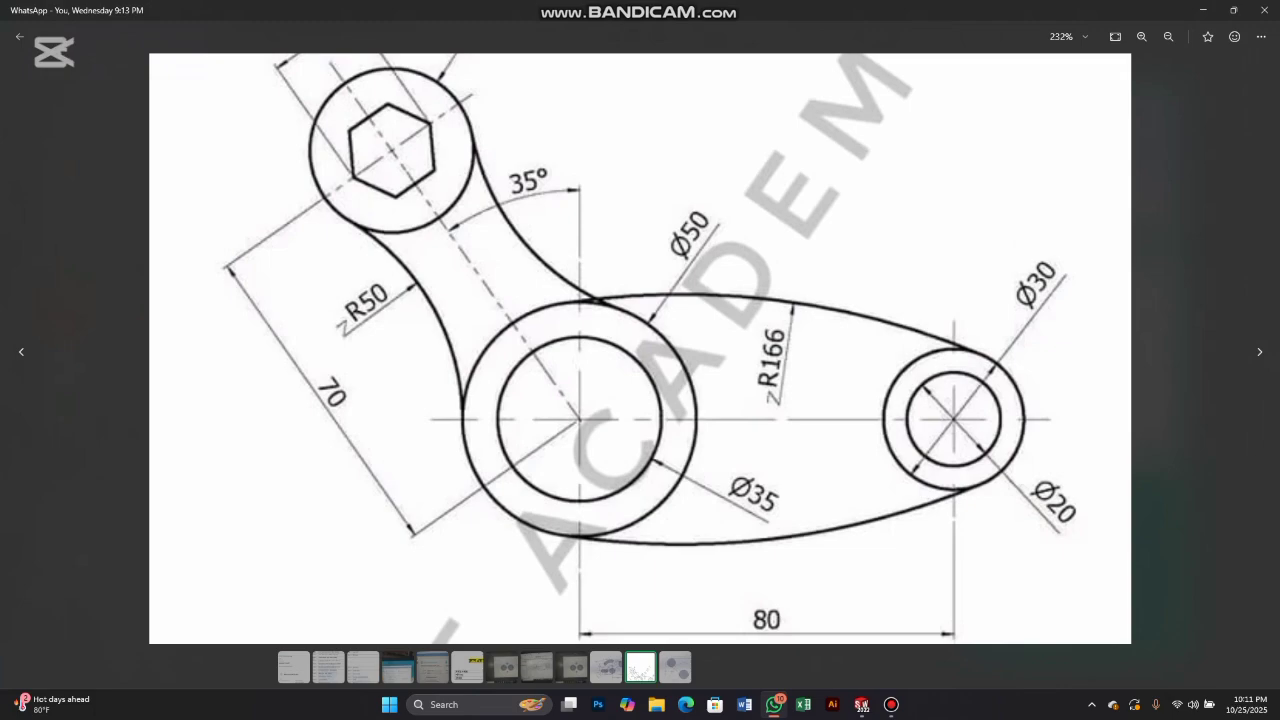
{"action": "left_click", "coordinate": [1203, 10]}
Step: Sketch two concentric circles at the origin, about 59 mm and 31 mm in diameter
{"action": "left_click", "coordinate": [114, 54]}
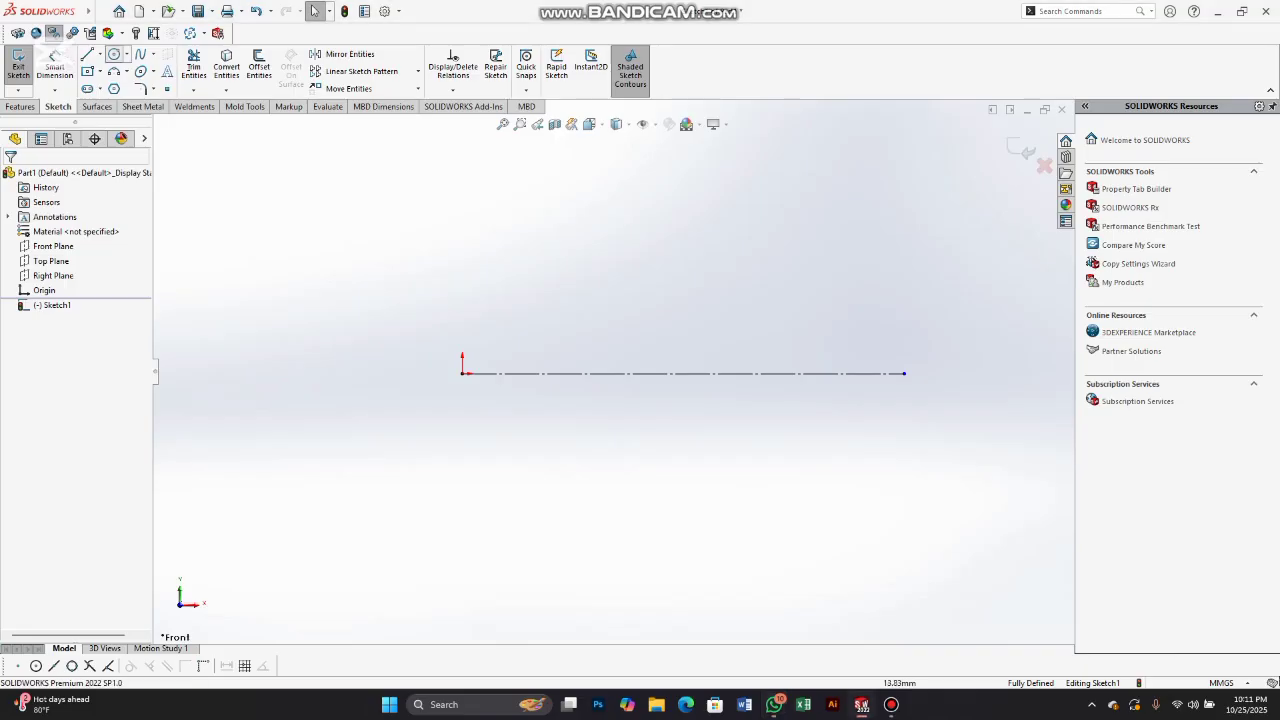
{"action": "left_click", "coordinate": [463, 374]}
{"action": "left_click", "coordinate": [462, 472]}
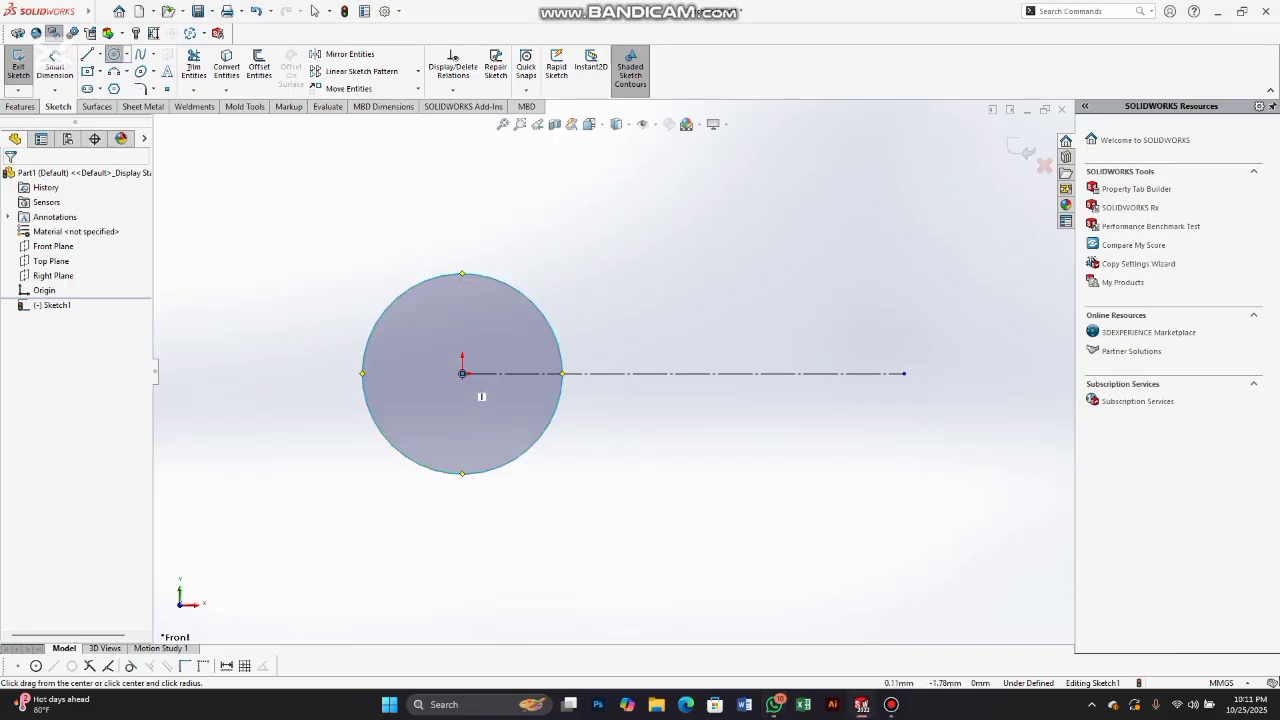
{"action": "left_click", "coordinate": [462, 373]}
{"action": "left_click", "coordinate": [462, 426]}
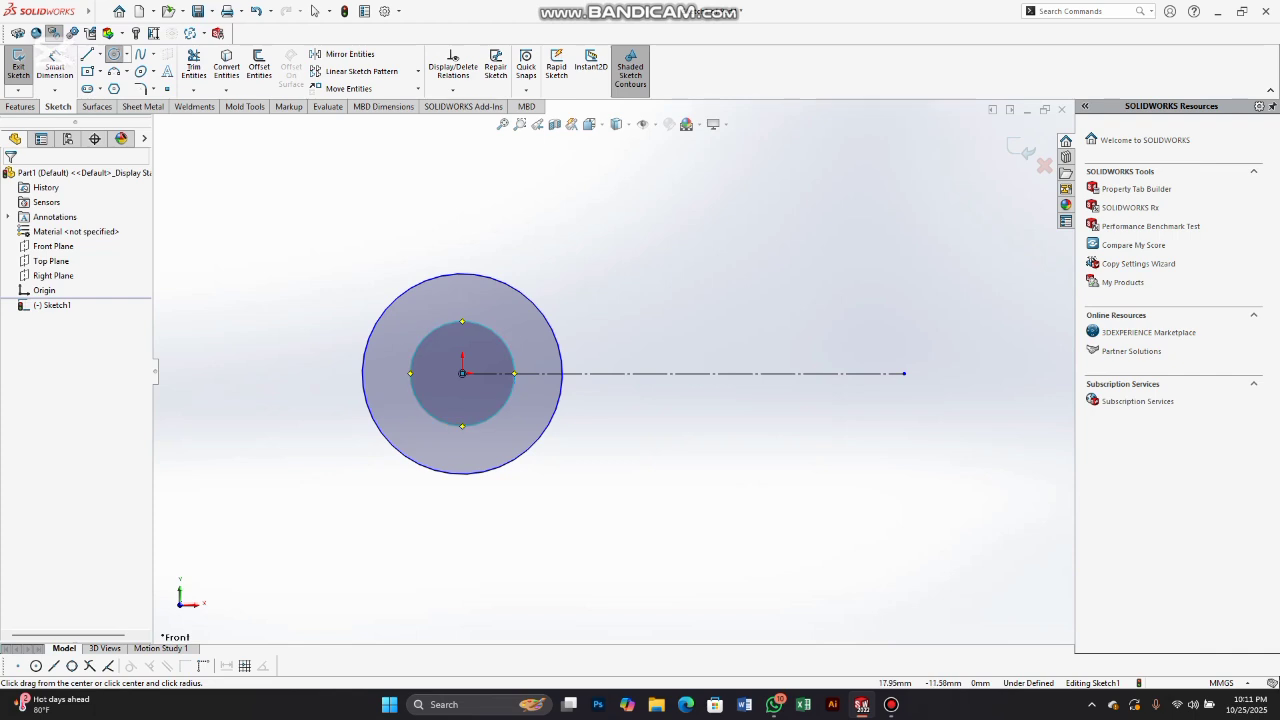
{"action": "key", "text": "Escape"}
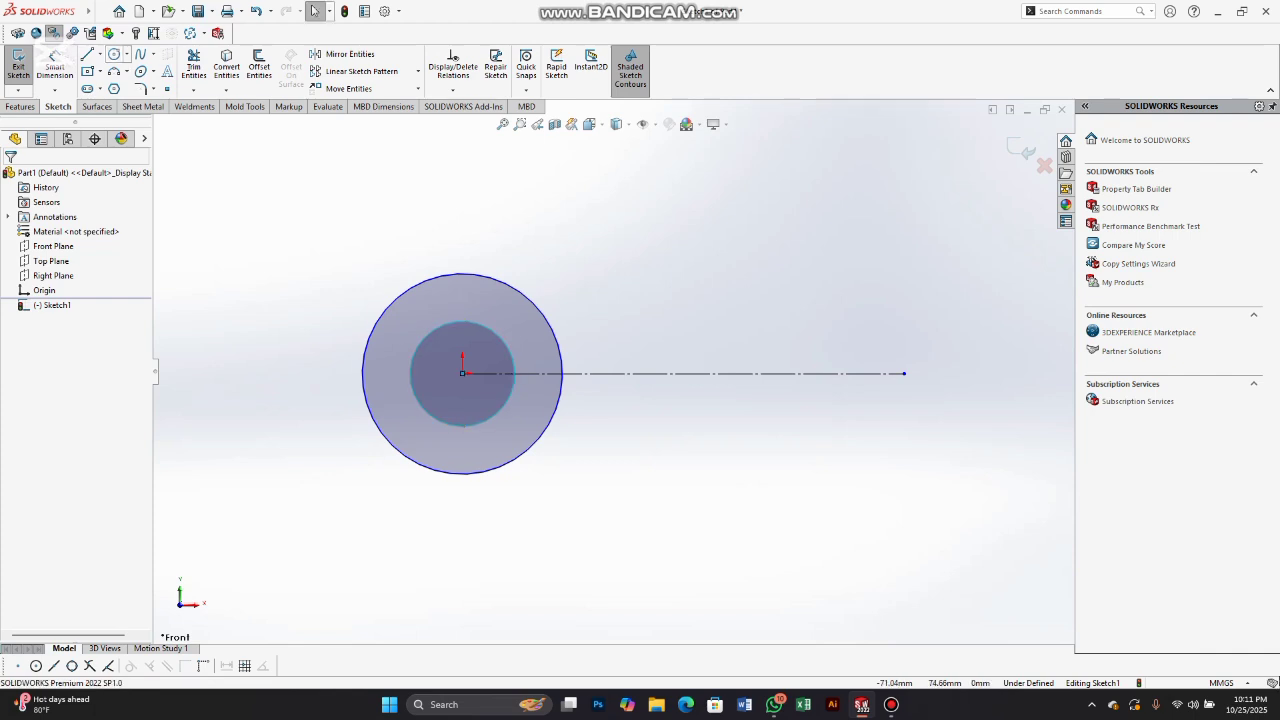
Step: Sketch two concentric circles at the free end of the centerline, about 29 mm and 42 mm in diameter
{"action": "left_click", "coordinate": [114, 54]}
{"action": "left_click", "coordinate": [904, 373]}
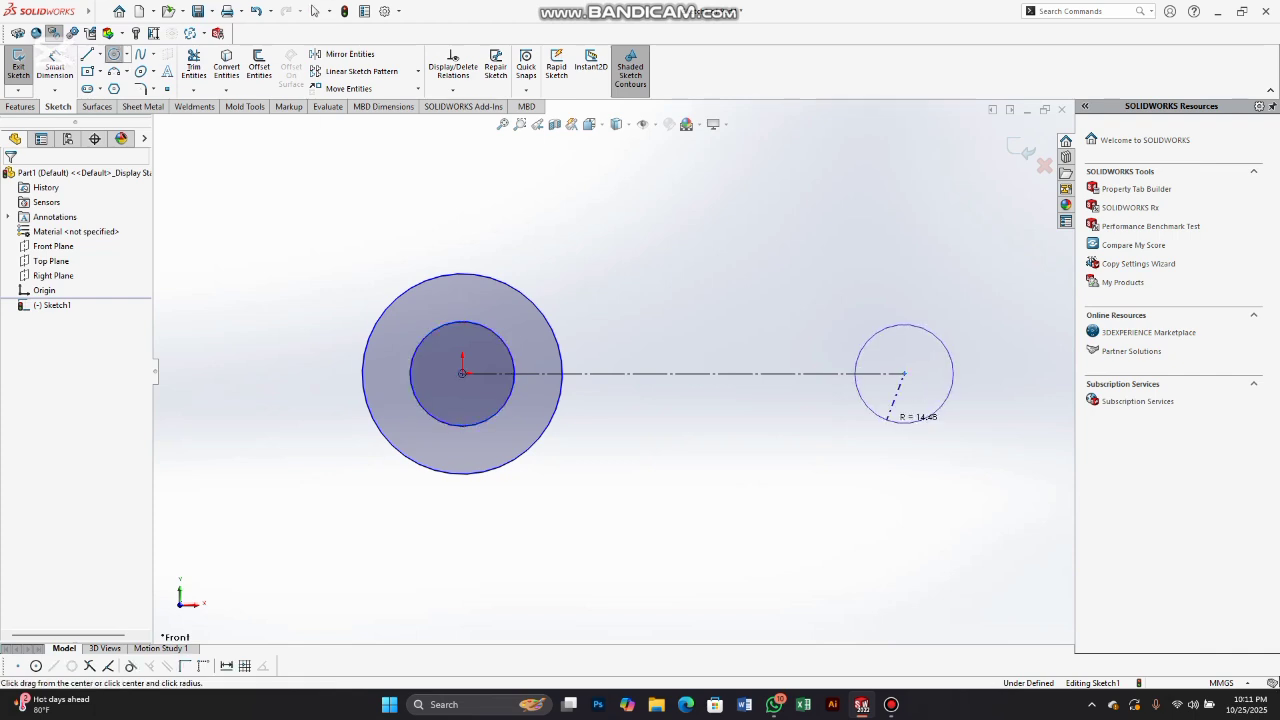
{"action": "left_click", "coordinate": [888, 417]}
{"action": "left_click", "coordinate": [904, 373]}
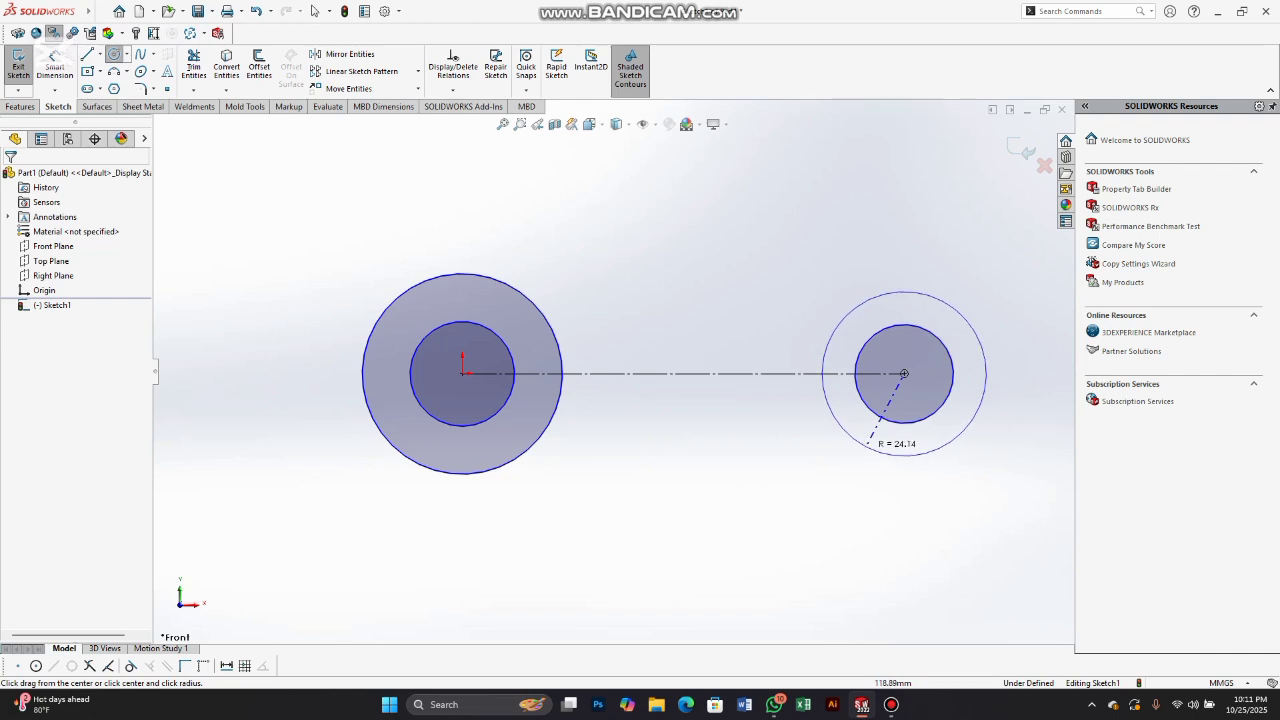
{"action": "left_click", "coordinate": [873, 436]}
{"action": "right_click", "coordinate": [873, 435]}
{"action": "left_click", "coordinate": [892, 446]}
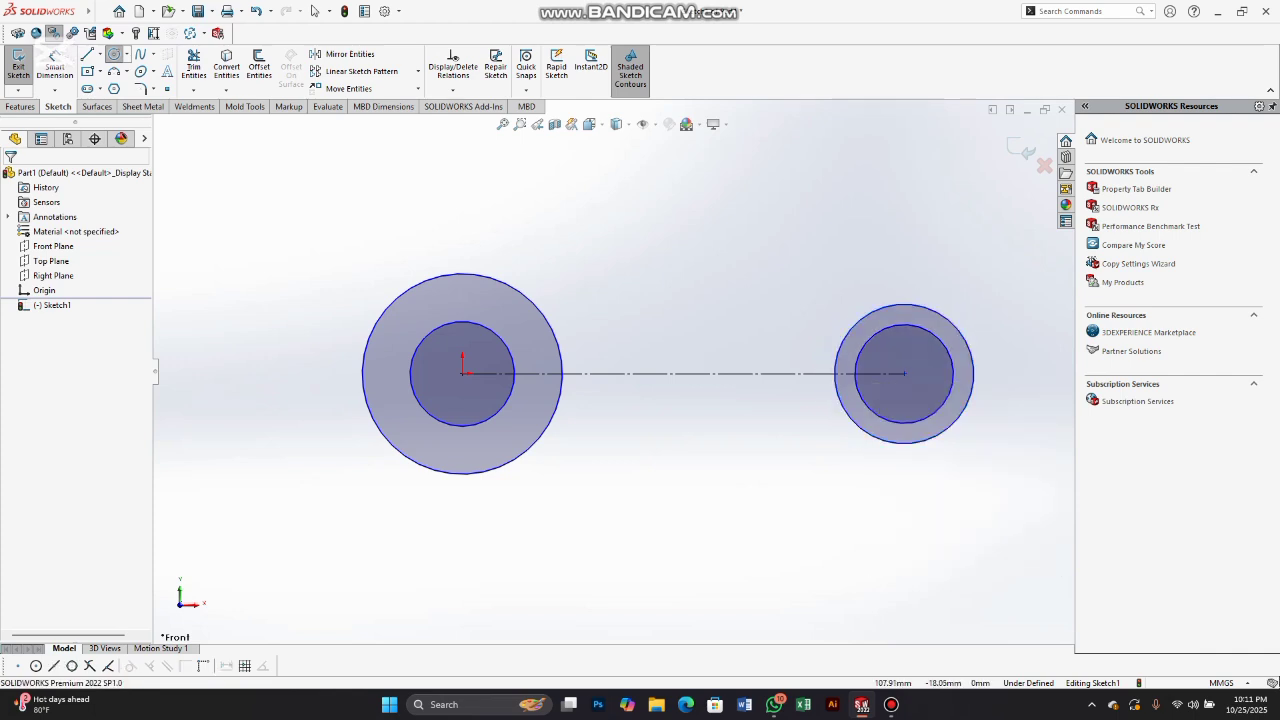
Step: Dimension the outer circle at the origin with a diameter of 60 mm
{"action": "right_click_drag", "start_coordinate": [336, 553], "coordinate": [336, 500]}
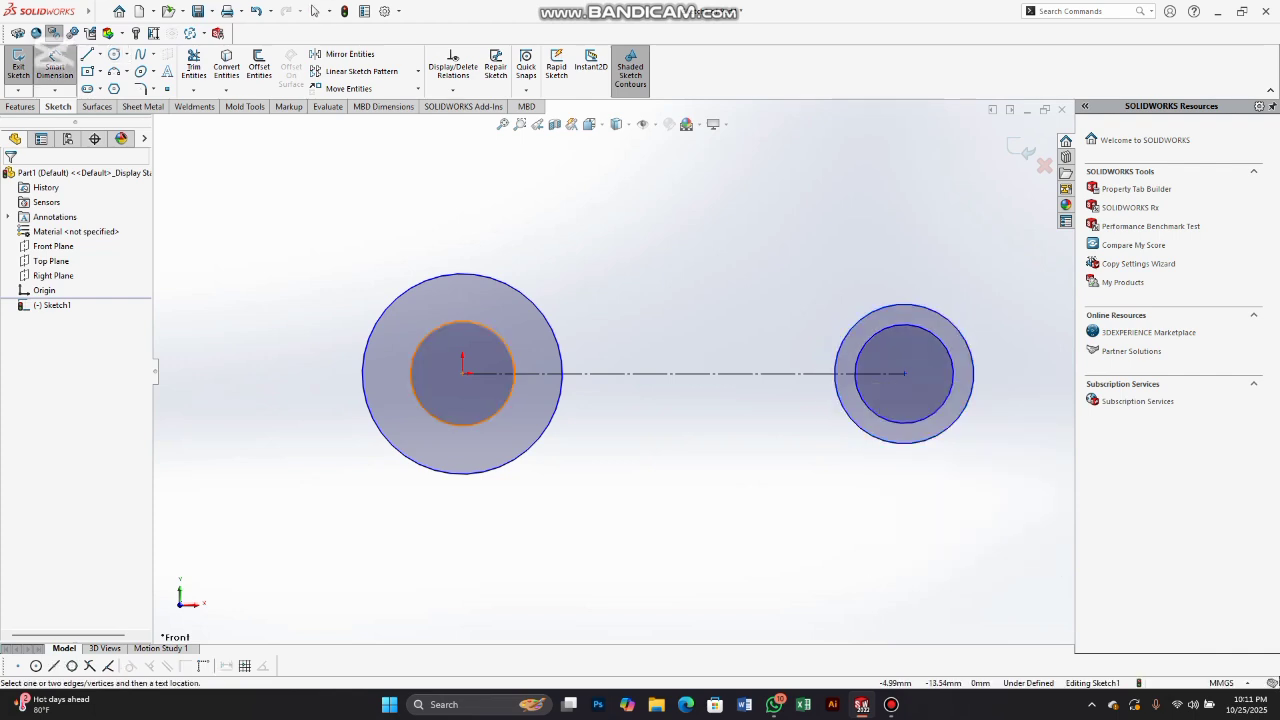
{"action": "left_click", "coordinate": [395, 448]}
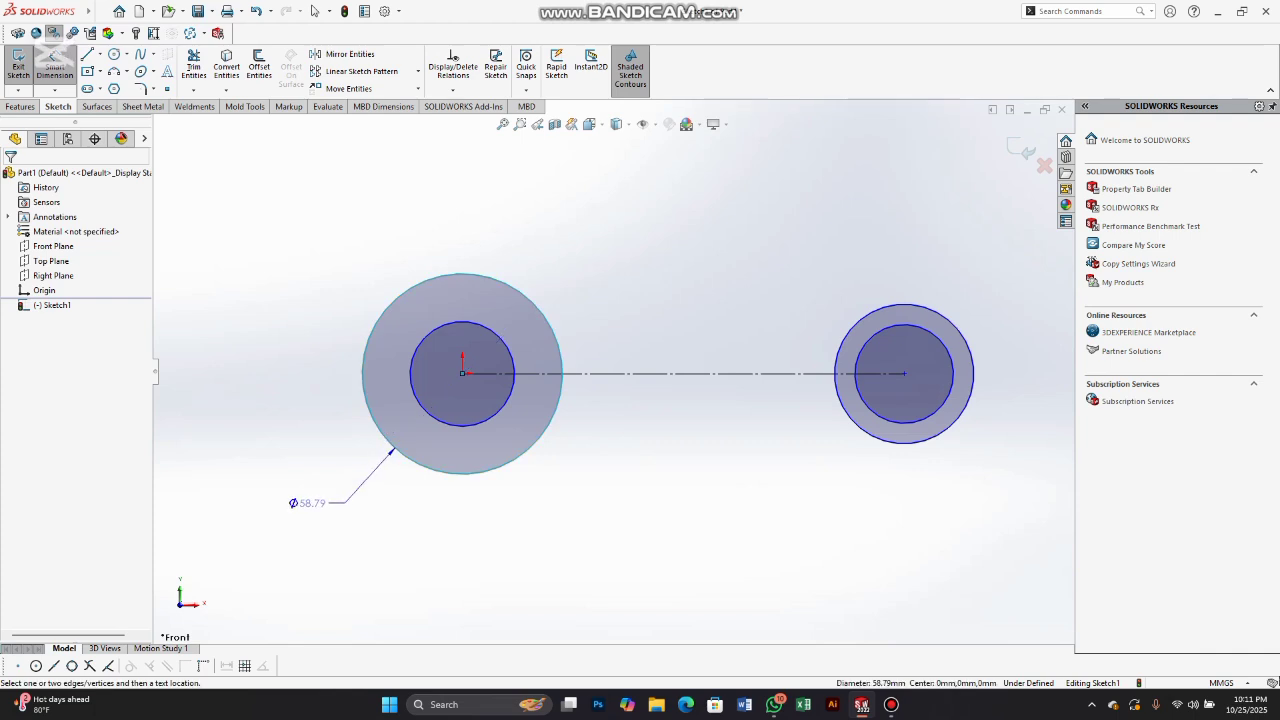
{"action": "left_click", "coordinate": [300, 505]}
{"action": "type", "text": "="}
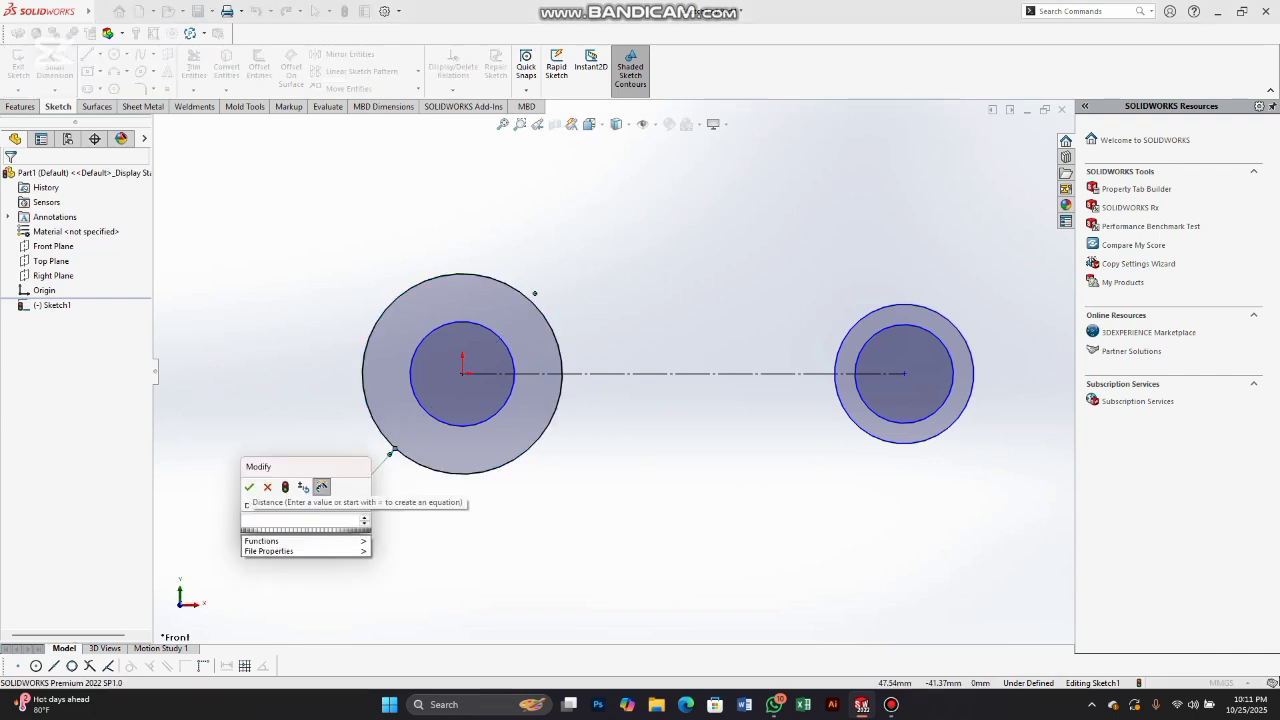
{"action": "type", "text": "60"}
{"action": "key", "text": "Return"}
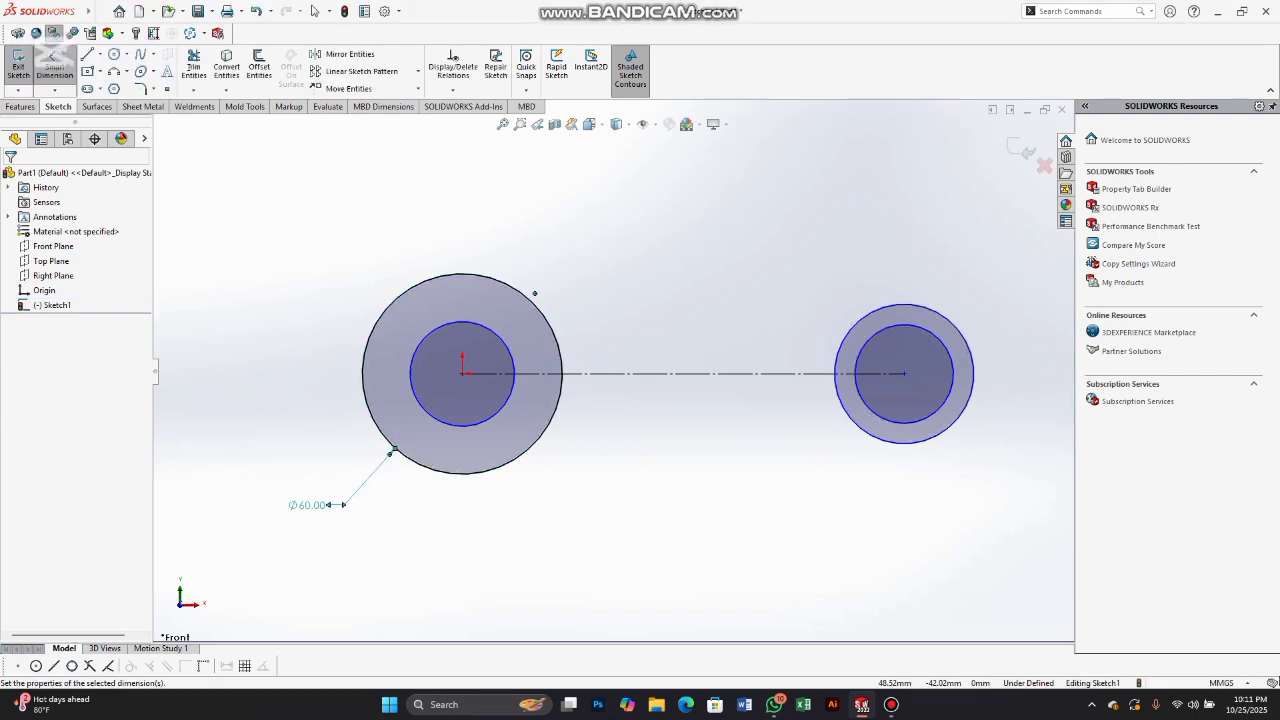
Step: Dimension the inner circle at the origin with a diameter of 30 mm
{"action": "left_click", "coordinate": [434, 422]}
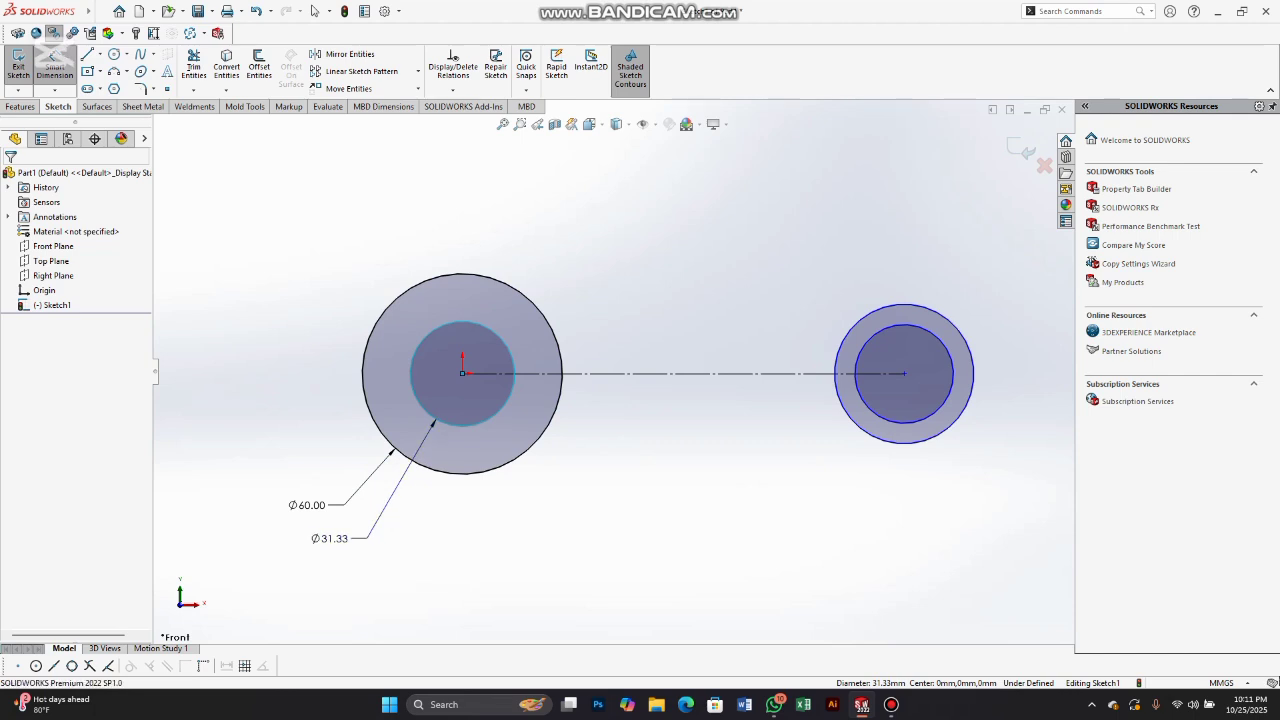
{"action": "left_click", "coordinate": [330, 548]}
{"action": "type", "text": "=30"}
{"action": "key", "text": "Return"}
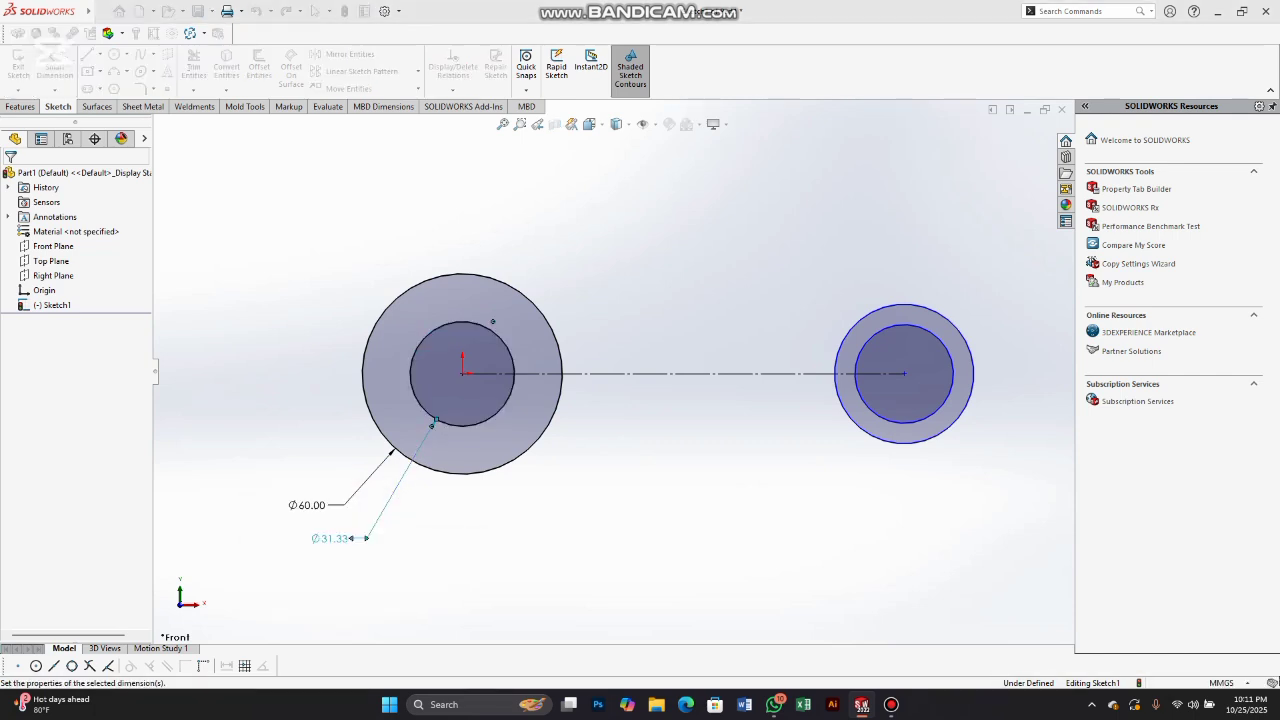
{"action": "key", "text": "Escape"}
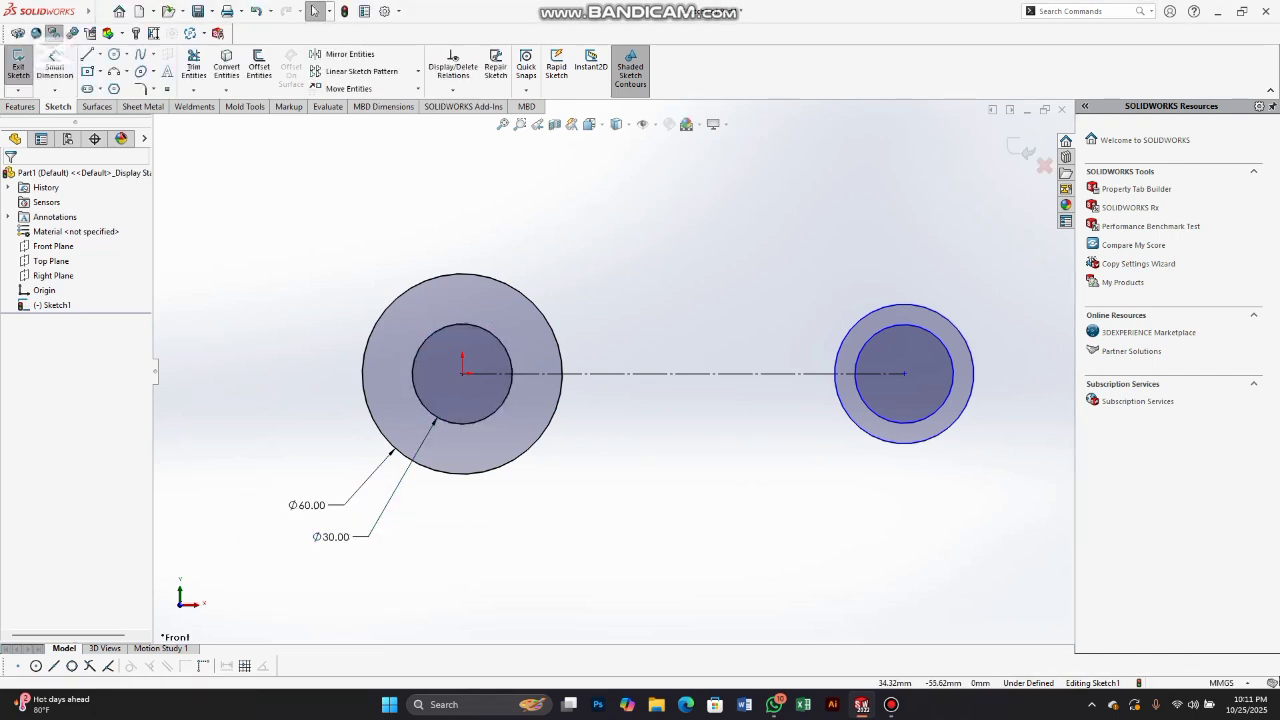
Step: Dimension the outer circle at the centerline's far end with a diameter of 45 mm
{"action": "key", "text": "d"}
{"action": "left_click", "coordinate": [854, 423]}
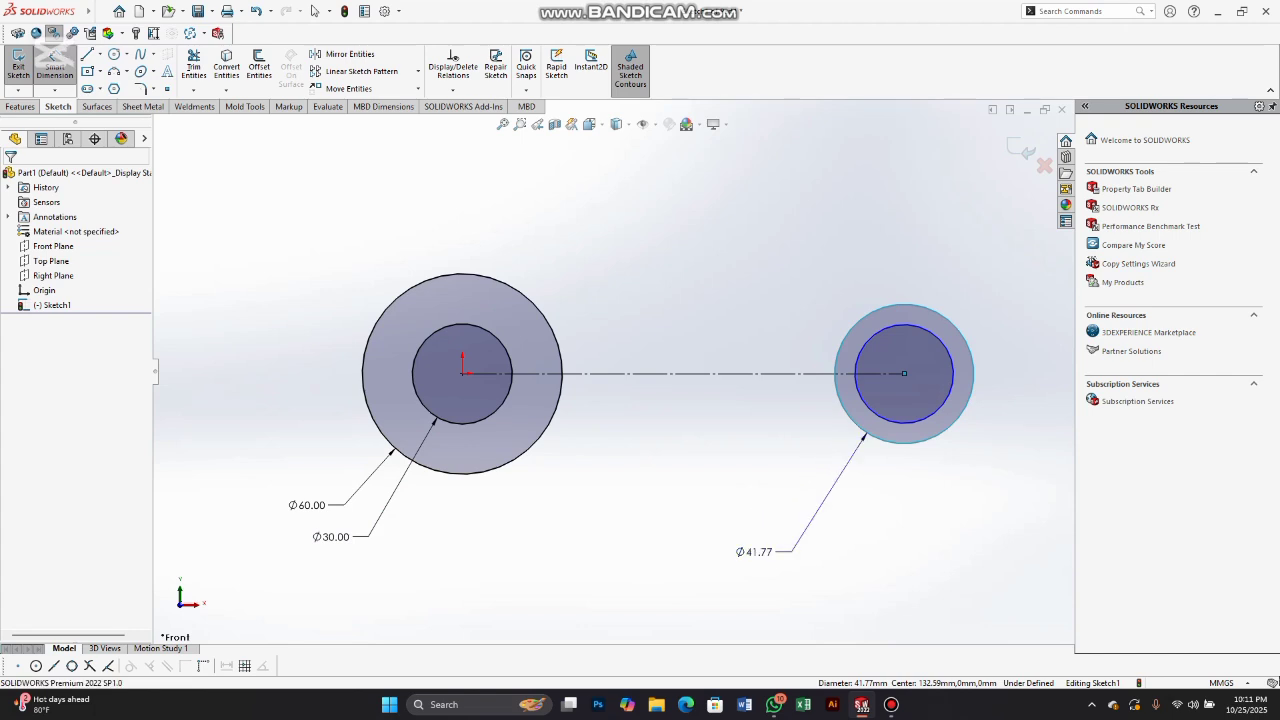
{"action": "left_click", "coordinate": [745, 628]}
{"action": "type", "text": "="}
{"action": "type", "text": "45"}
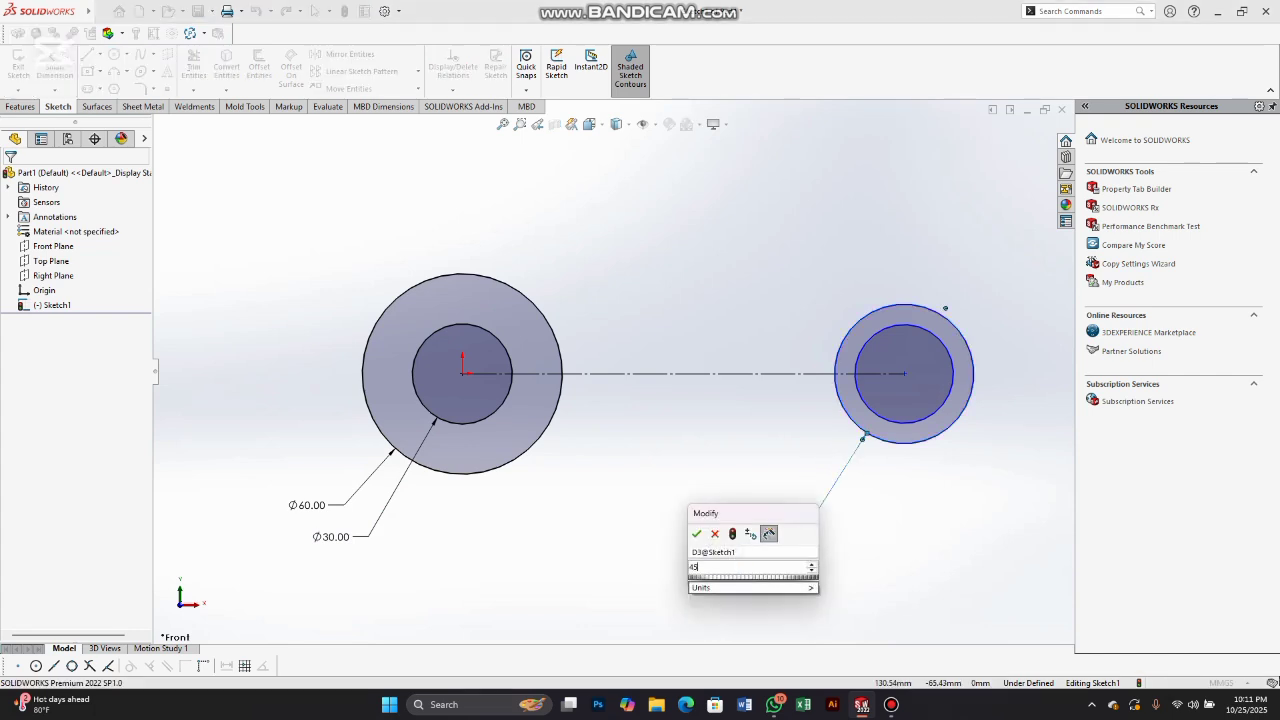
{"action": "key", "text": "Return"}
Step: Dimension the inner circle at the centerline's far end with a diameter of 30 mm
{"action": "left_click", "coordinate": [948, 352]}
{"action": "left_click", "coordinate": [948, 556]}
{"action": "type", "text": "30"}
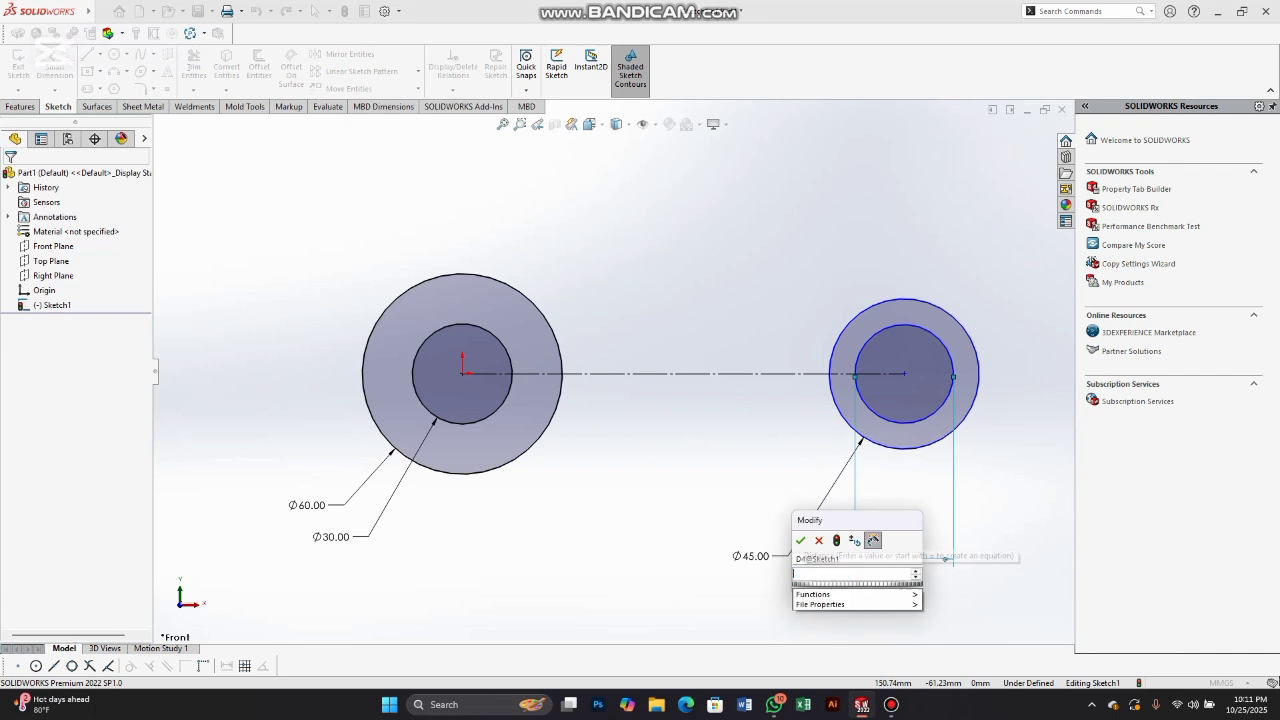
{"action": "key", "text": "Return"}
{"action": "key", "text": "Escape"}
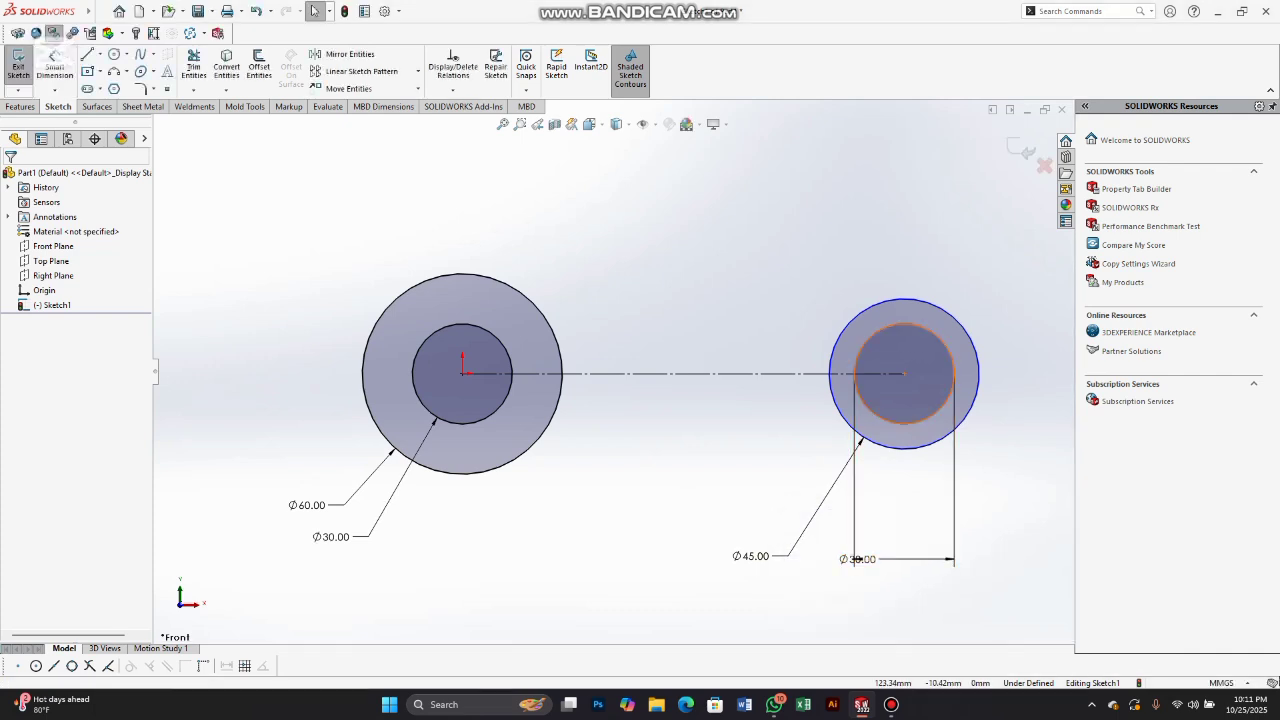
Step: Dimension the center distance between the two circle pairs as 132 mm
{"action": "left_click", "coordinate": [55, 66]}
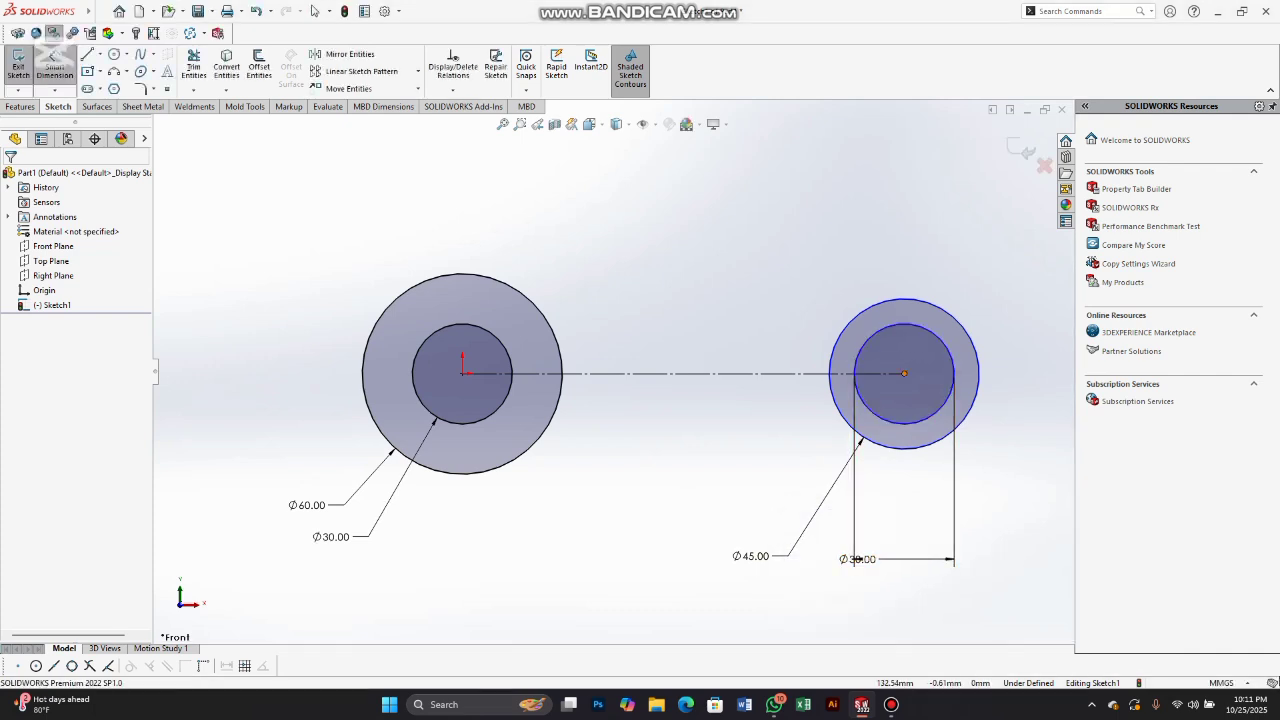
{"action": "left_click", "coordinate": [462, 373]}
{"action": "left_click", "coordinate": [600, 590]}
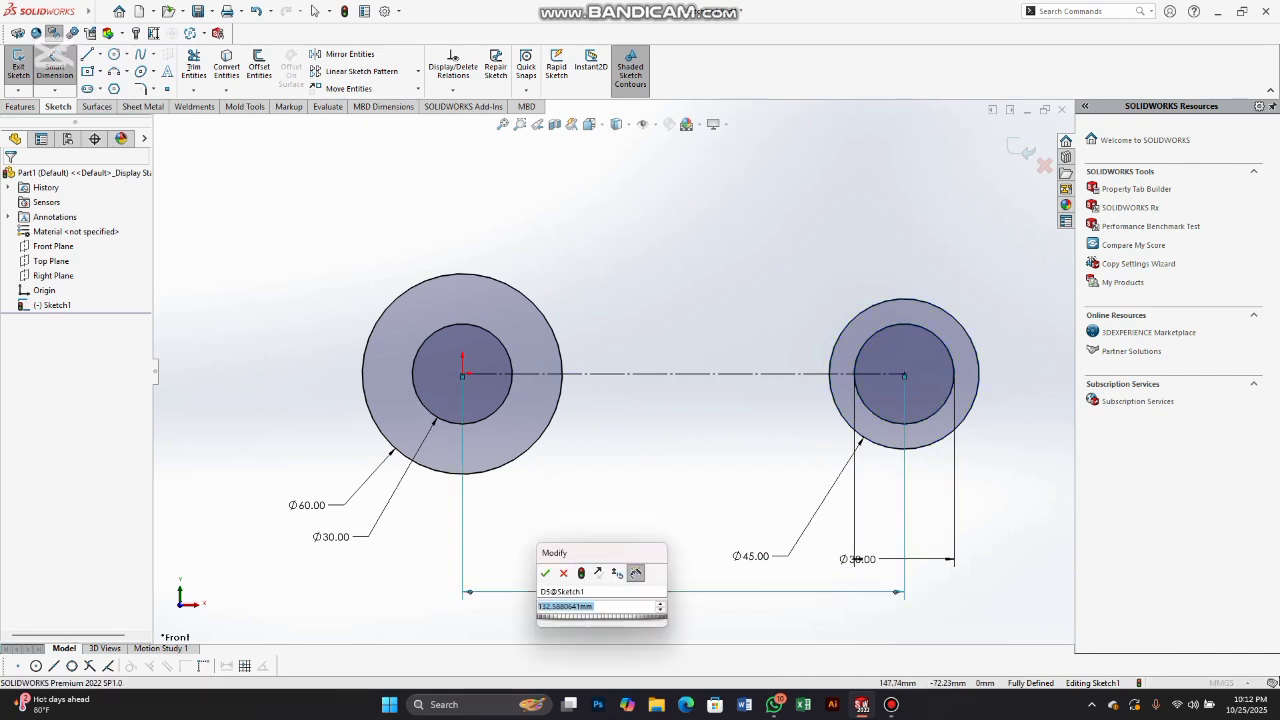
{"action": "key", "text": "BackSpace"}
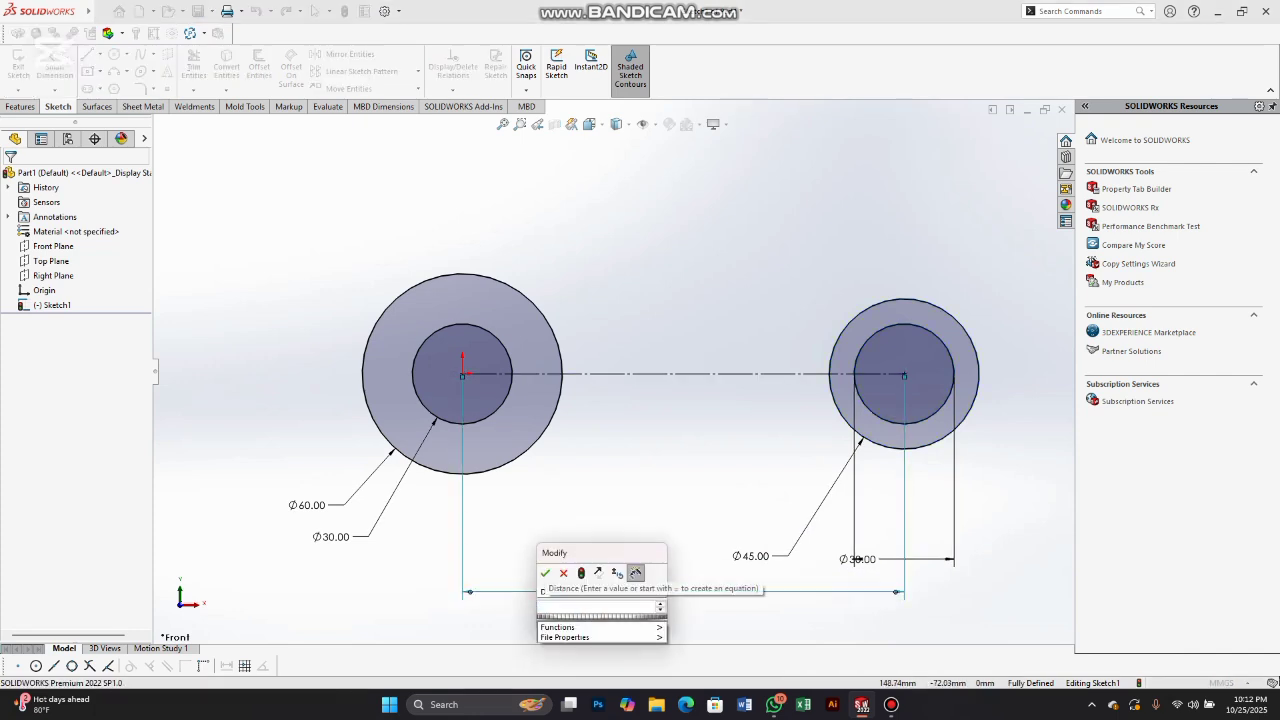
{"action": "type", "text": "132"}
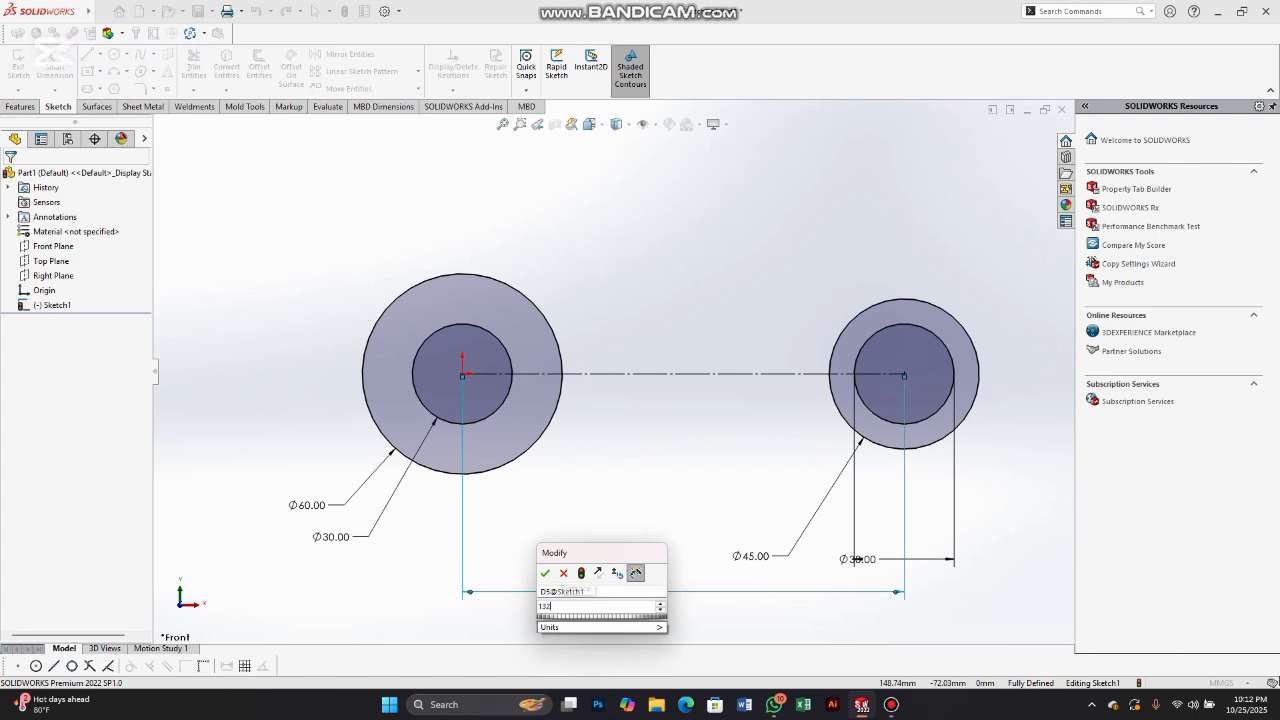
{"action": "key", "text": "Return"}
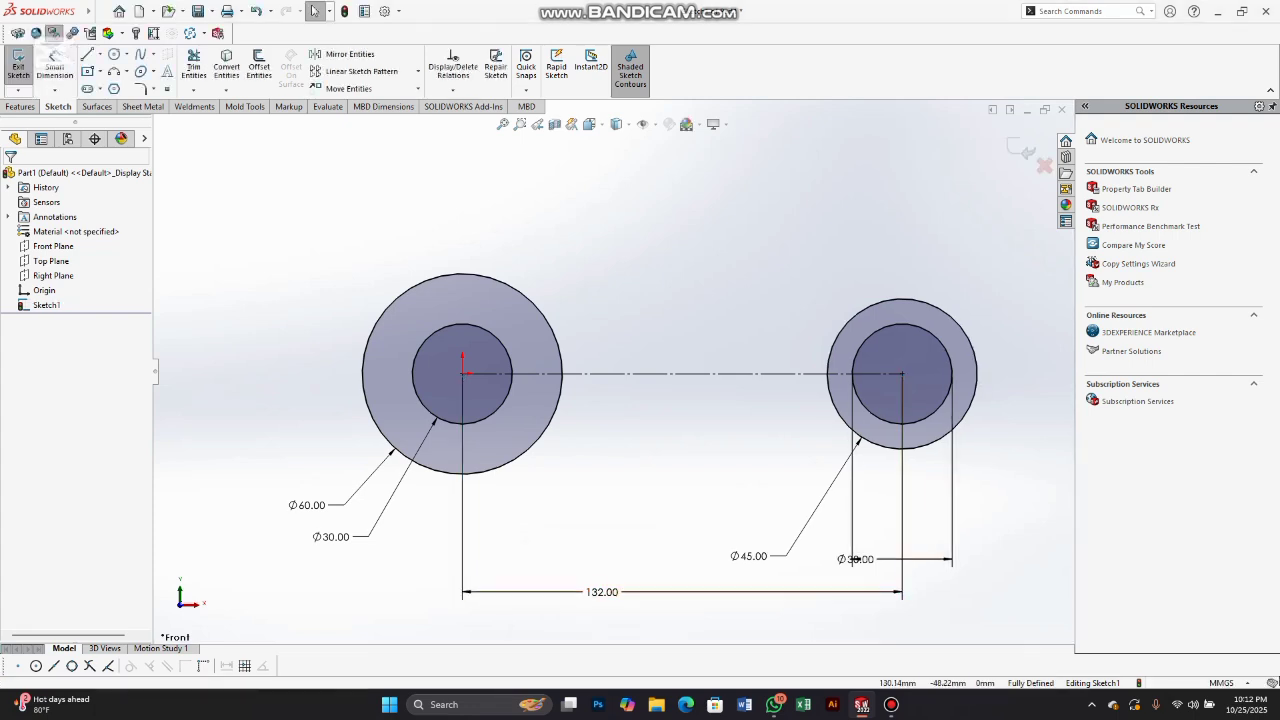
Step: Replace the far inner circle's linear-style diameter dimension with an angled-leader diameter dimension of 30 mm
{"action": "left_click_drag", "start_coordinate": [856, 559], "coordinate": [830, 587]}
{"action": "key", "text": "Delete"}
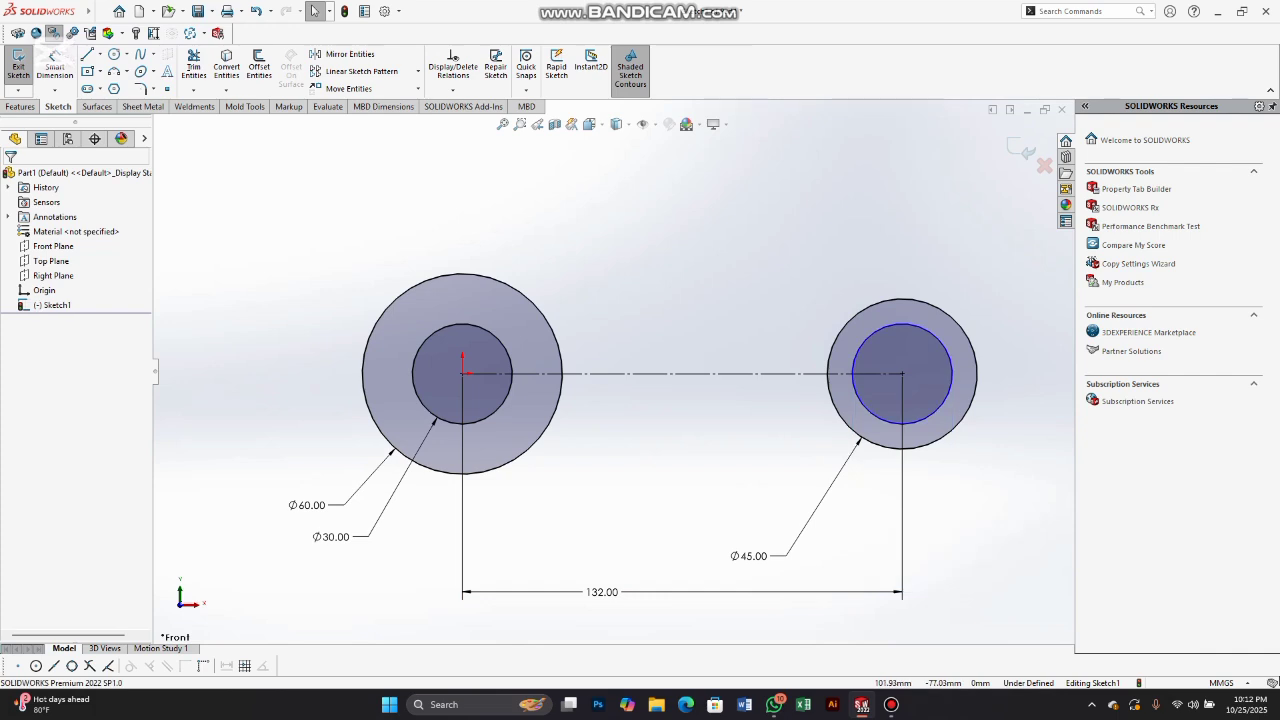
{"action": "left_click", "coordinate": [54, 64]}
{"action": "left_click", "coordinate": [880, 420]}
{"action": "left_click", "coordinate": [771, 585]}
{"action": "key", "text": "Return"}
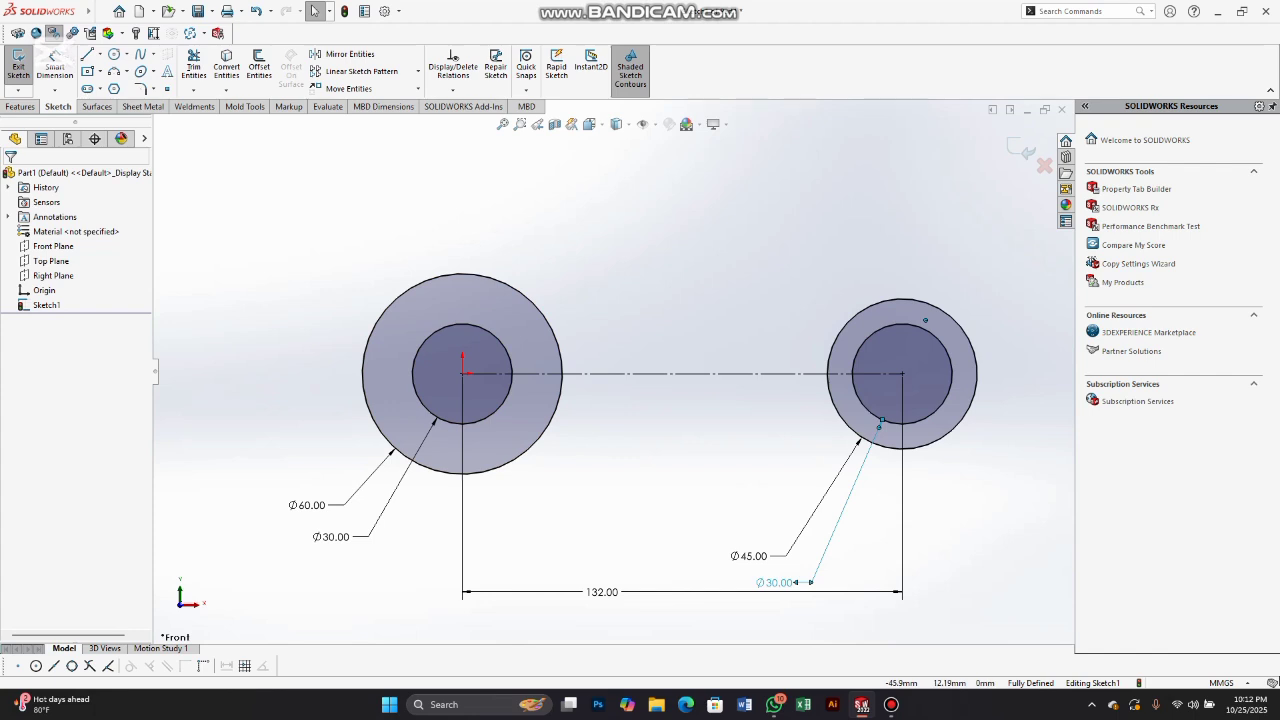
Step: Draw a three-point arc of about 518 mm radius connecting the topmost points of the 60 mm and 45 mm circles
{"action": "key", "text": "alt+Tab"}
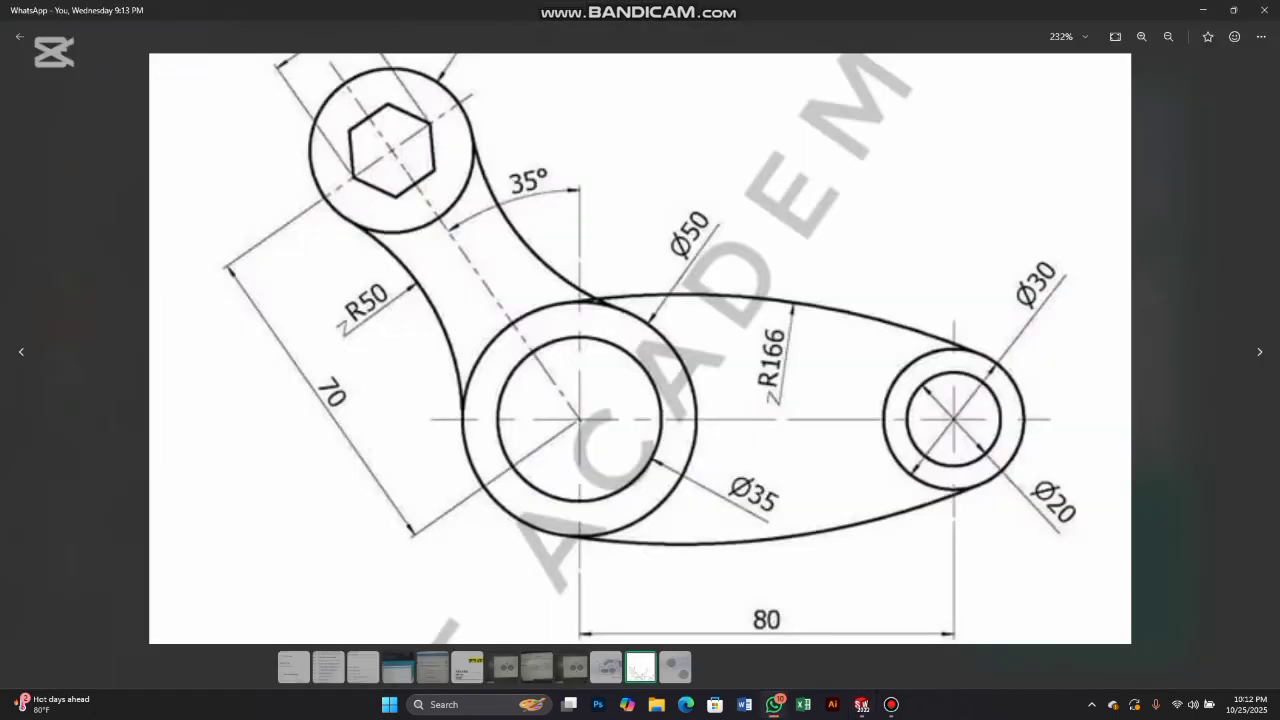
{"action": "key", "text": "alt+Tab"}
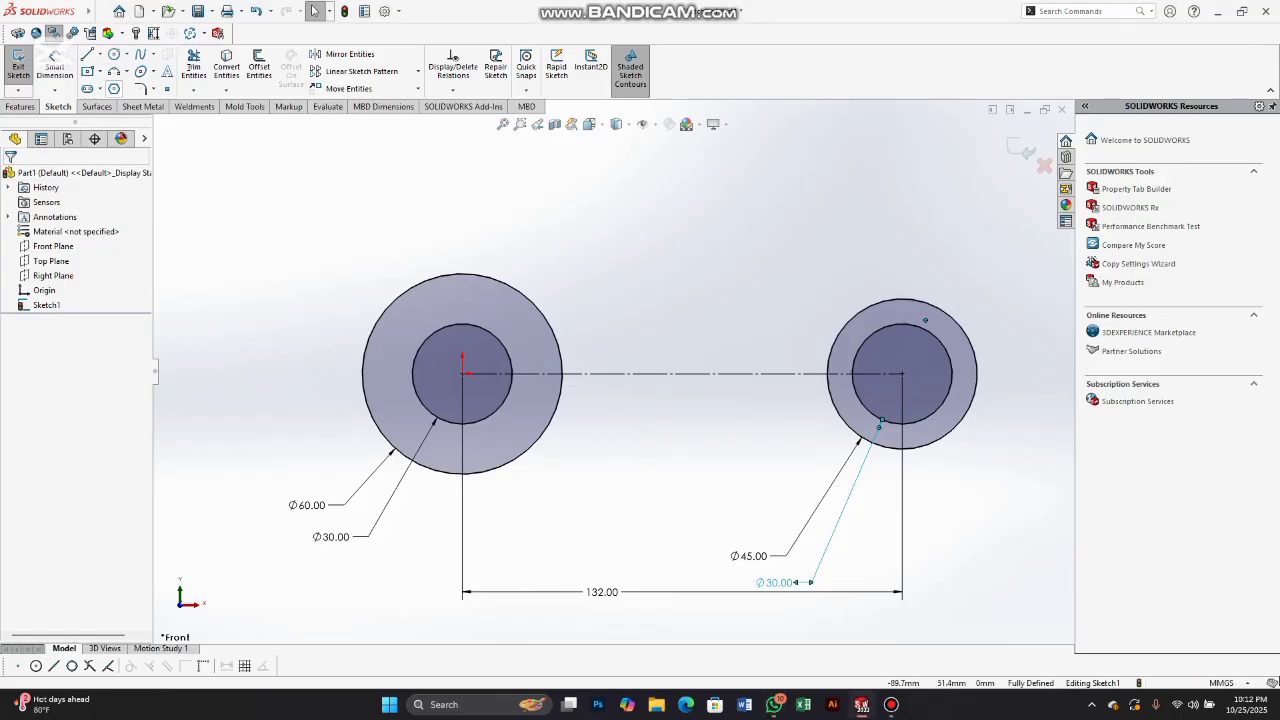
{"action": "left_click", "coordinate": [127, 71]}
{"action": "left_click", "coordinate": [140, 118]}
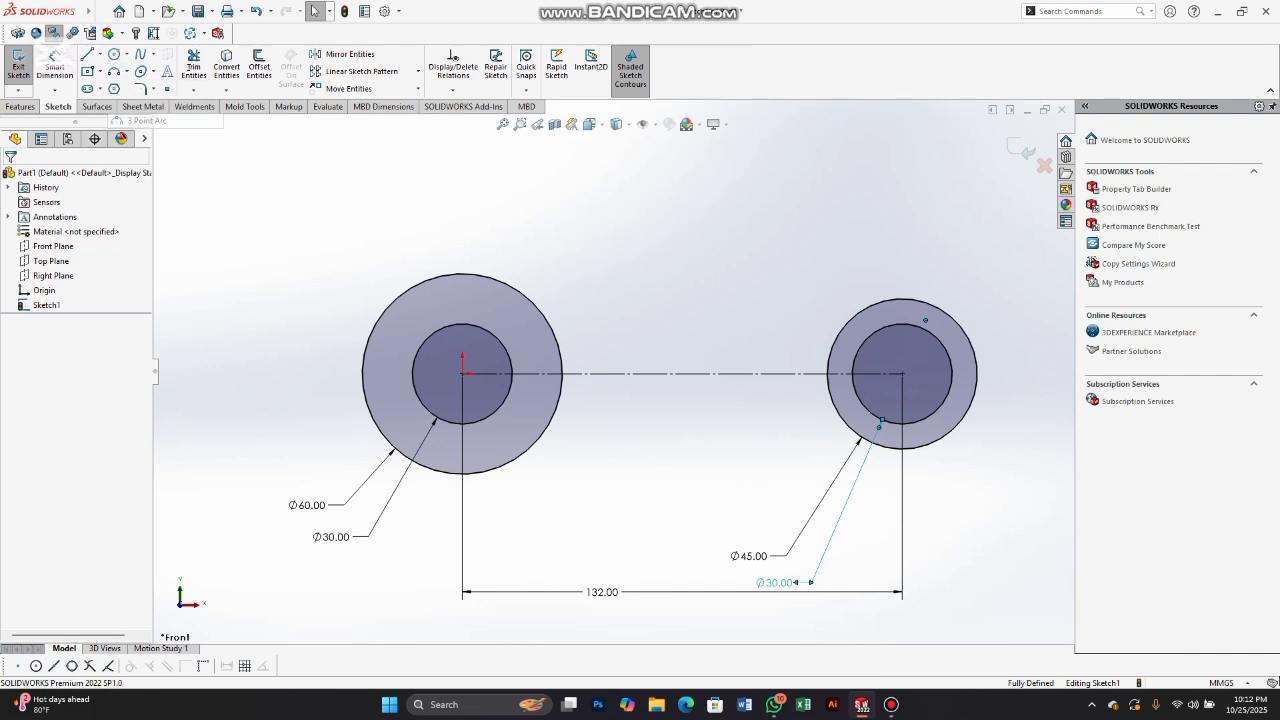
{"action": "left_click", "coordinate": [462, 273]}
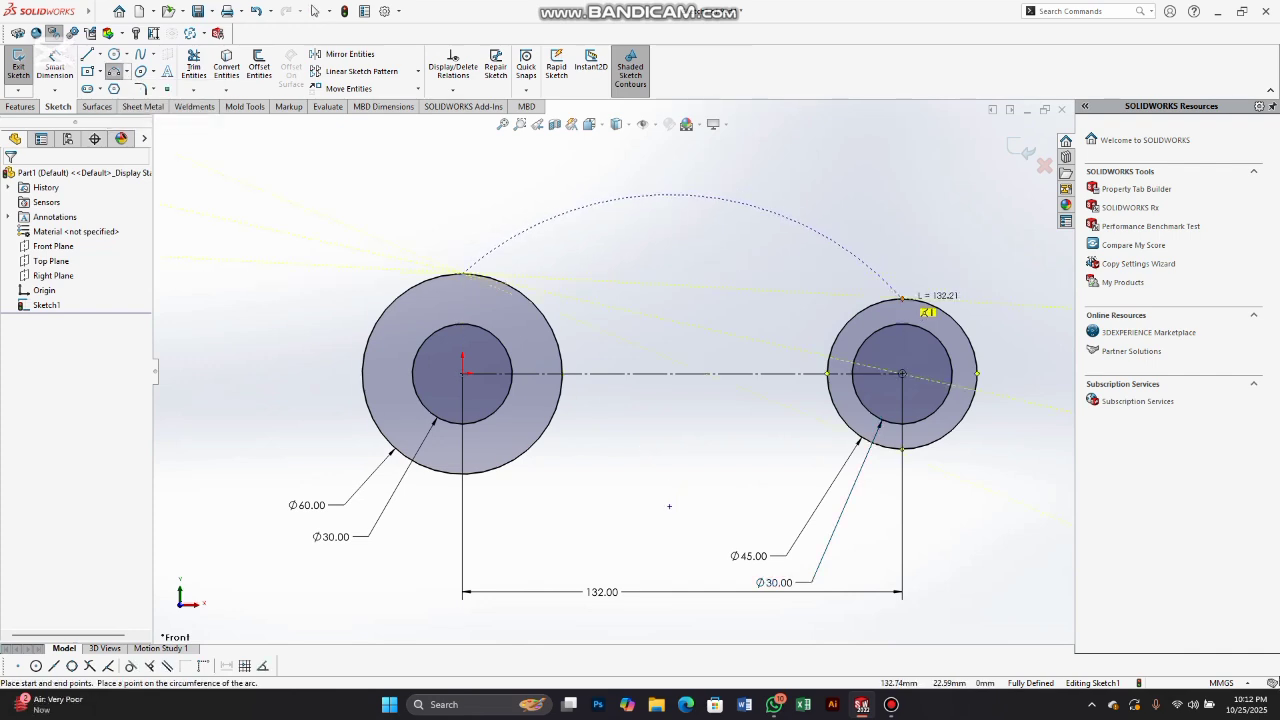
{"action": "left_click", "coordinate": [672, 270]}
{"action": "right_click", "coordinate": [672, 281]}
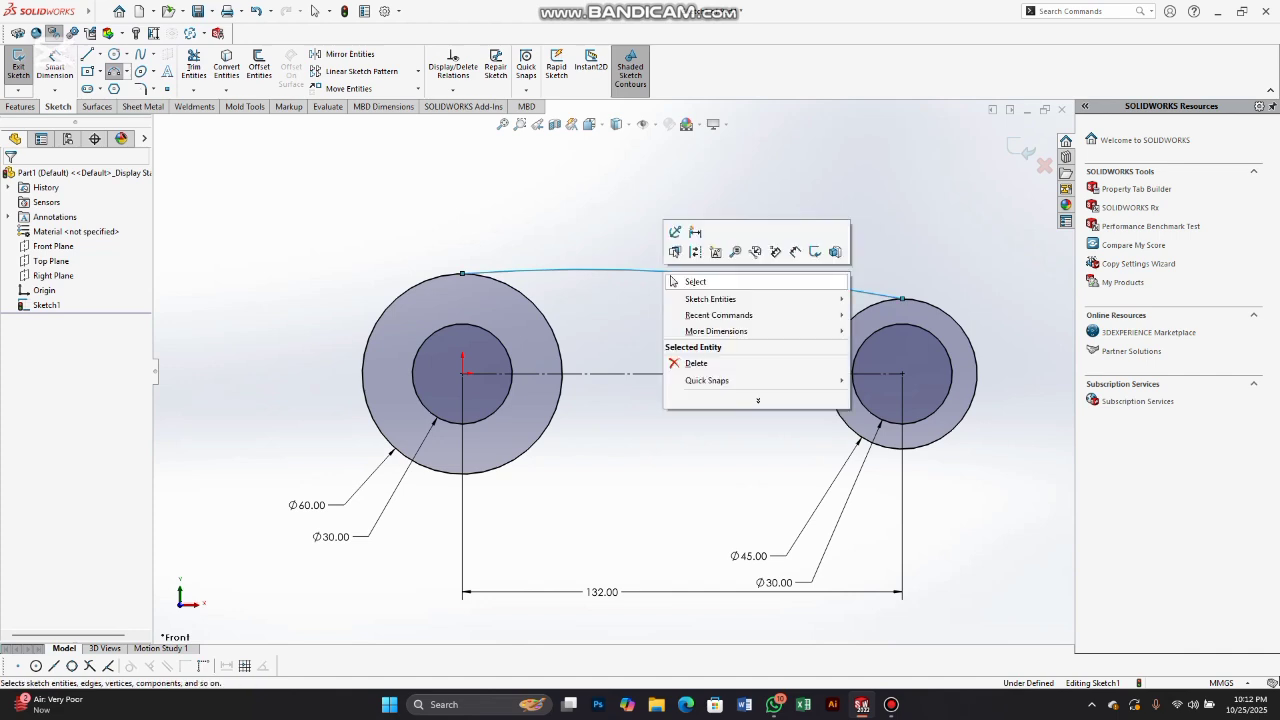
{"action": "left_click", "coordinate": [695, 281]}
Step: Mirror the upper connecting arc about the horizontal centerline between the two circle pairs
{"action": "scroll", "coordinate": [720, 270], "scroll_direction": "down", "scroll_amount": 2}
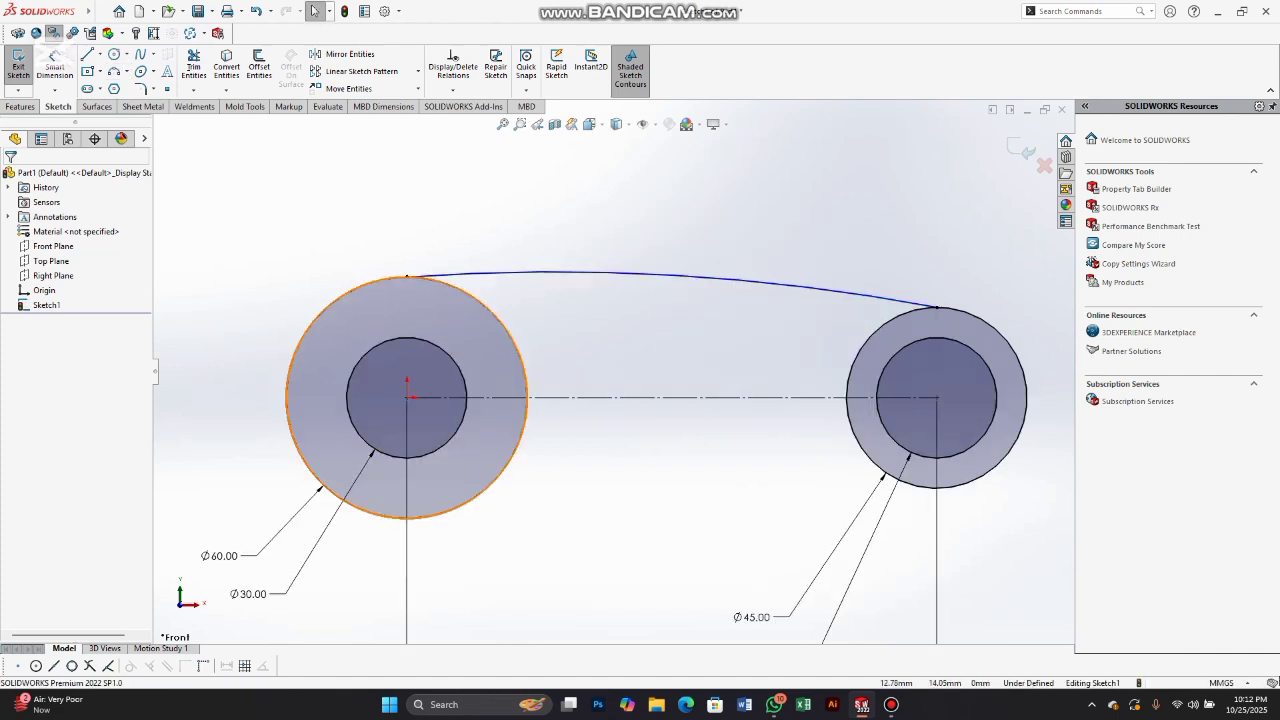
{"action": "left_click", "coordinate": [342, 54]}
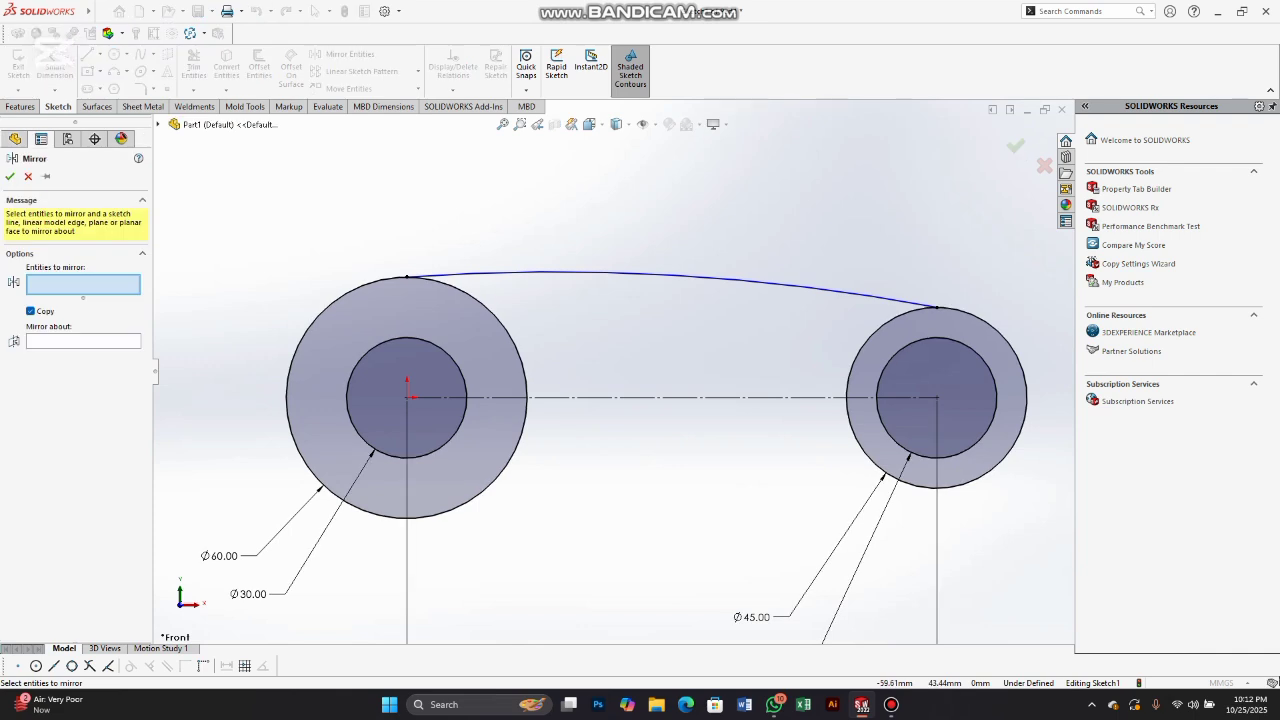
{"action": "left_click", "coordinate": [482, 273]}
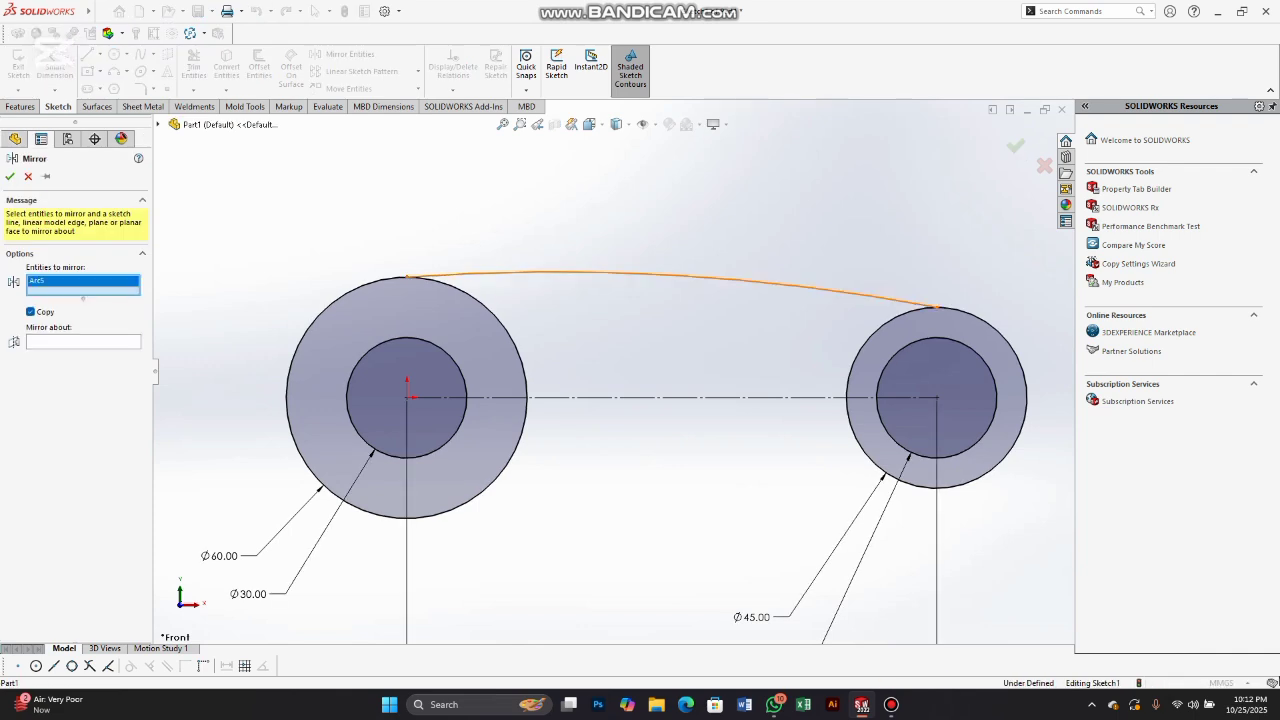
{"action": "left_click", "coordinate": [83, 342]}
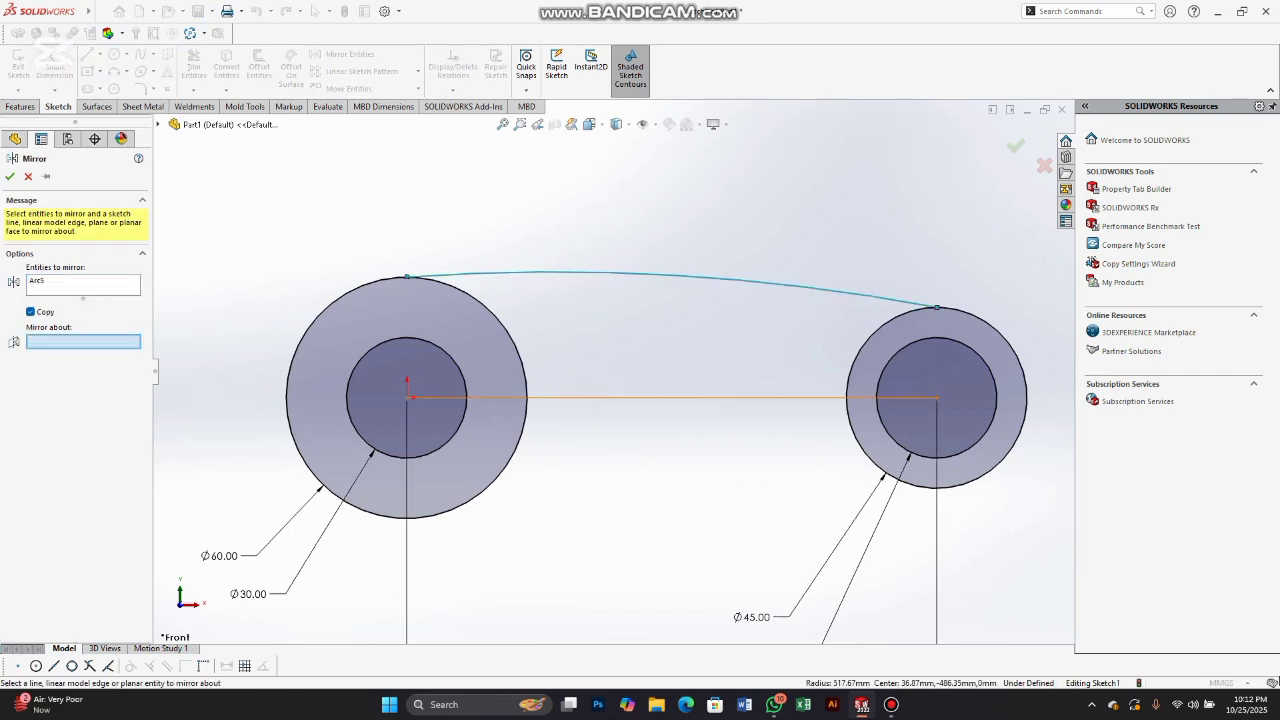
{"action": "left_click", "coordinate": [580, 398]}
{"action": "left_click", "coordinate": [9, 176]}
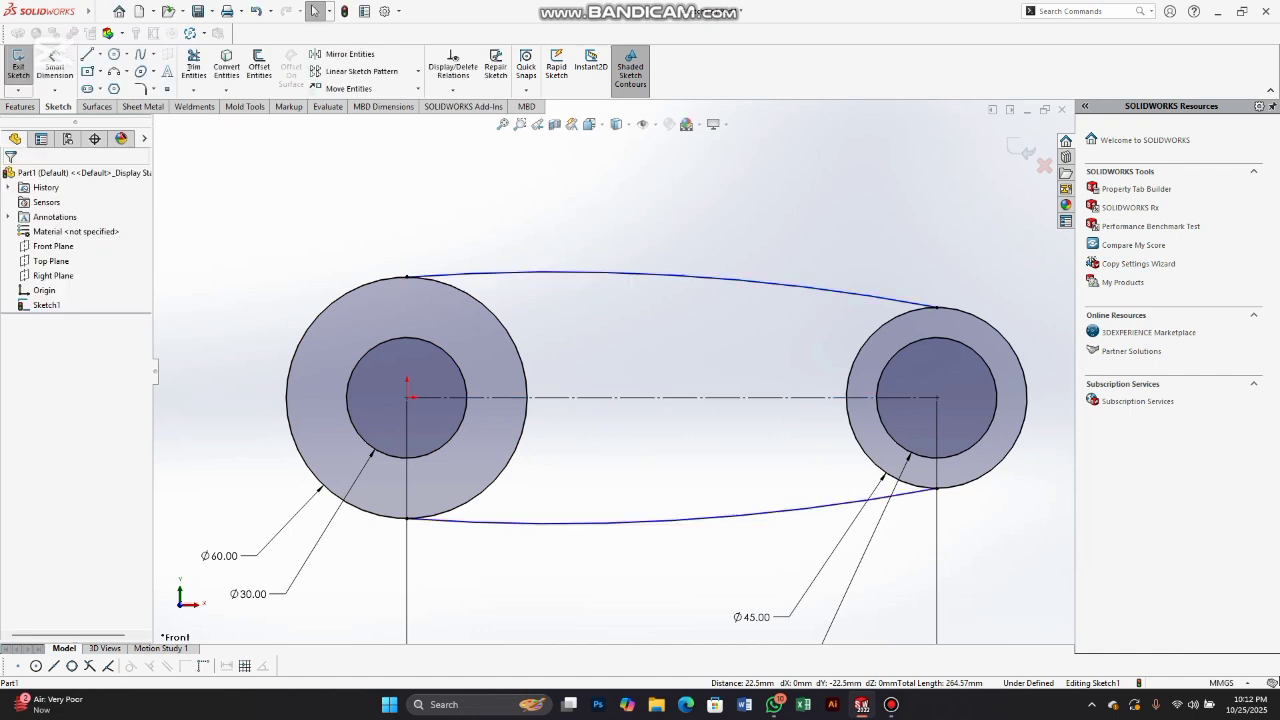
Step: Add a tangent relation between the upper connecting arc and the 60 mm circle
{"action": "scroll", "coordinate": [515, 237], "scroll_direction": "down", "scroll_amount": 2}
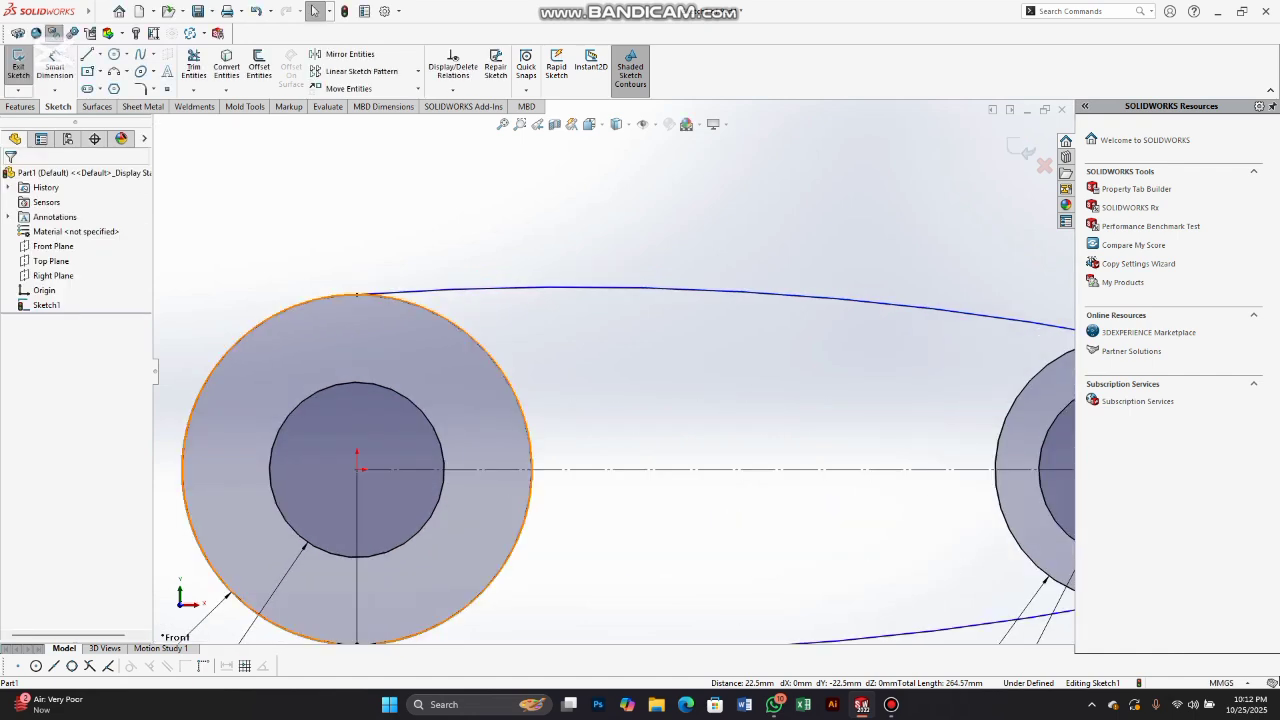
{"action": "left_click", "coordinate": [603, 288]}
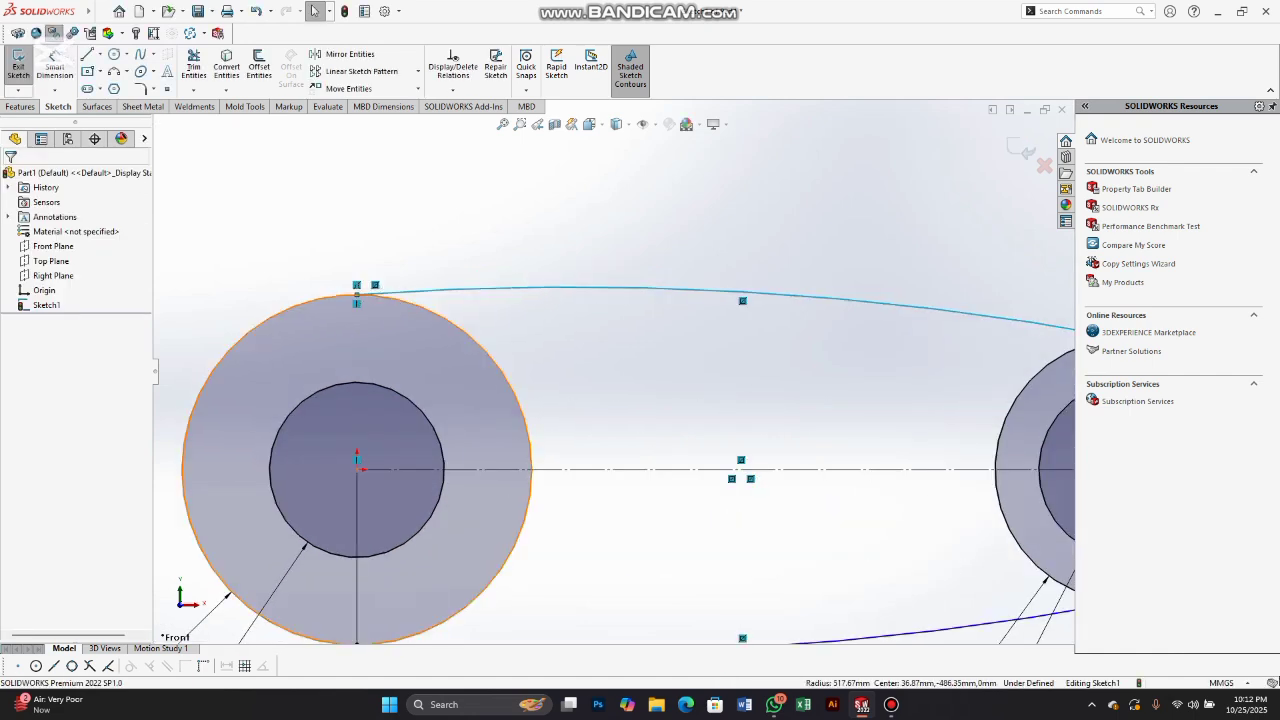
{"action": "left_click", "coordinate": [420, 306], "text": "ctrl"}
{"action": "left_click", "coordinate": [462, 244]}
{"action": "left_click", "coordinate": [590, 372]}
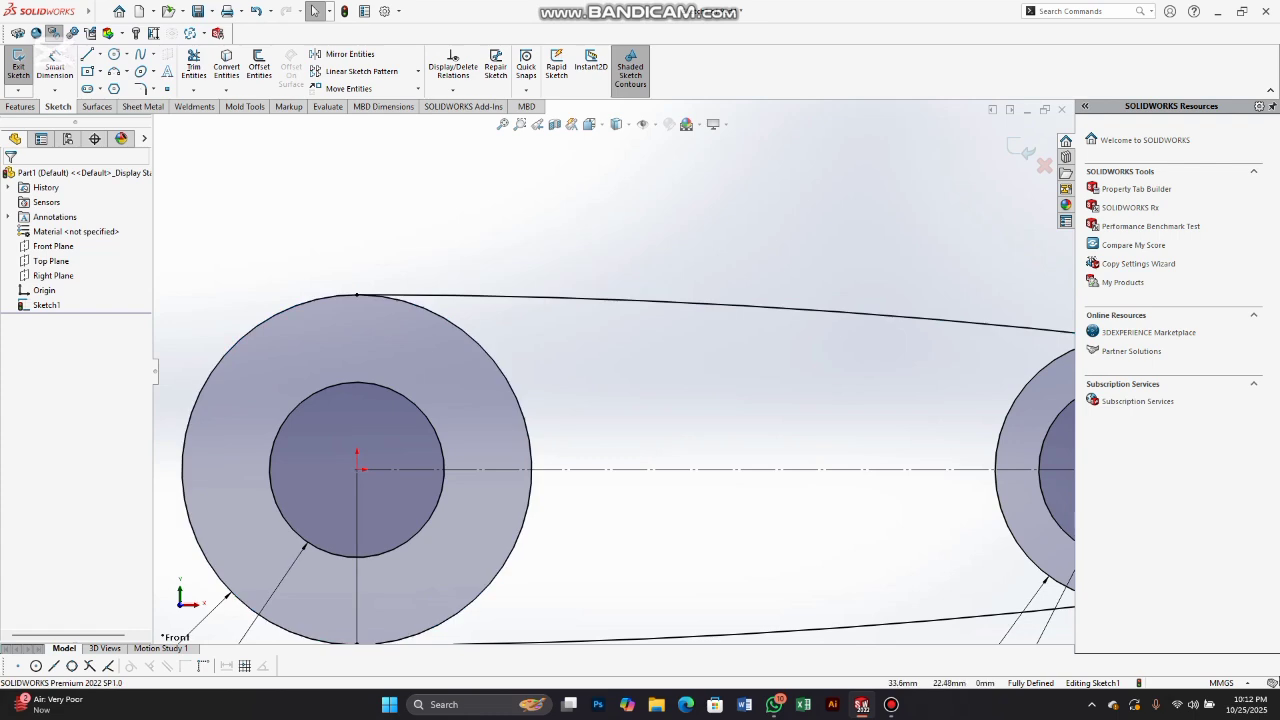
Step: Examine the reference drawing for the layout of the angled arm and its hexagon end
{"action": "scroll", "coordinate": [614, 372], "scroll_direction": "down", "scroll_amount": 2}
{"action": "scroll", "coordinate": [707, 550], "scroll_direction": "down", "scroll_amount": 2}
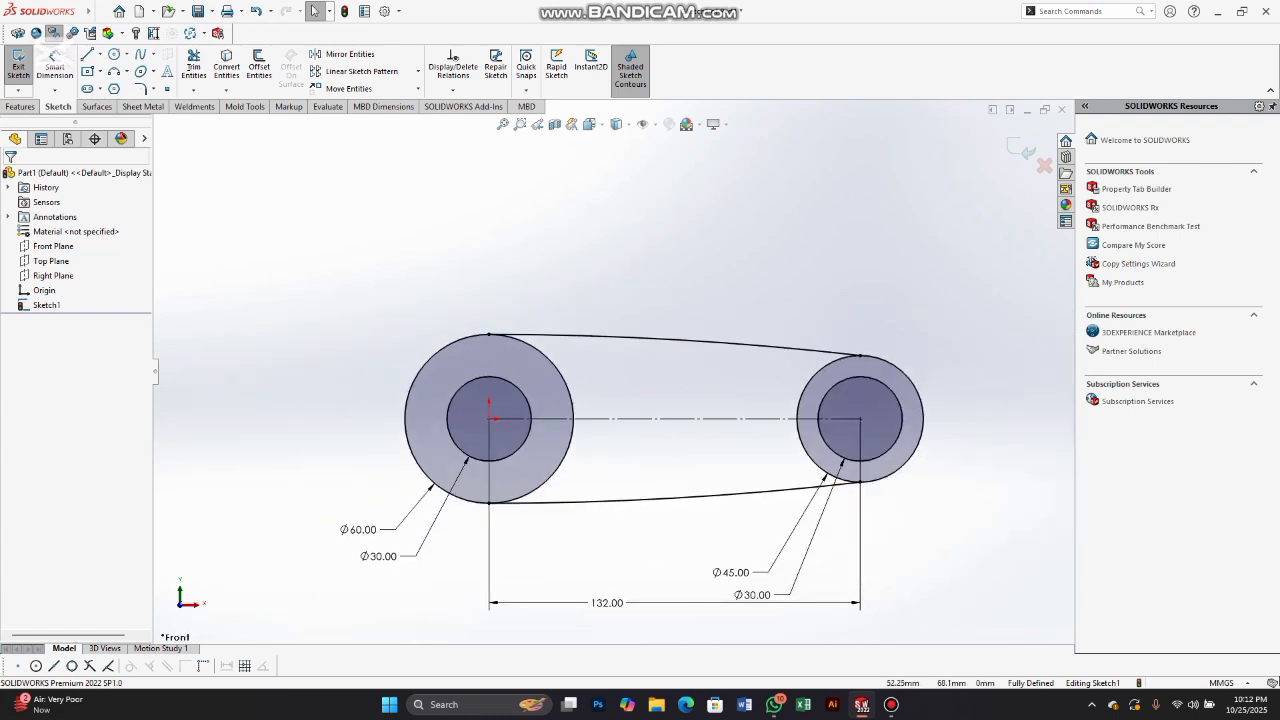
{"action": "scroll", "coordinate": [612, 371], "scroll_direction": "down", "scroll_amount": 1}
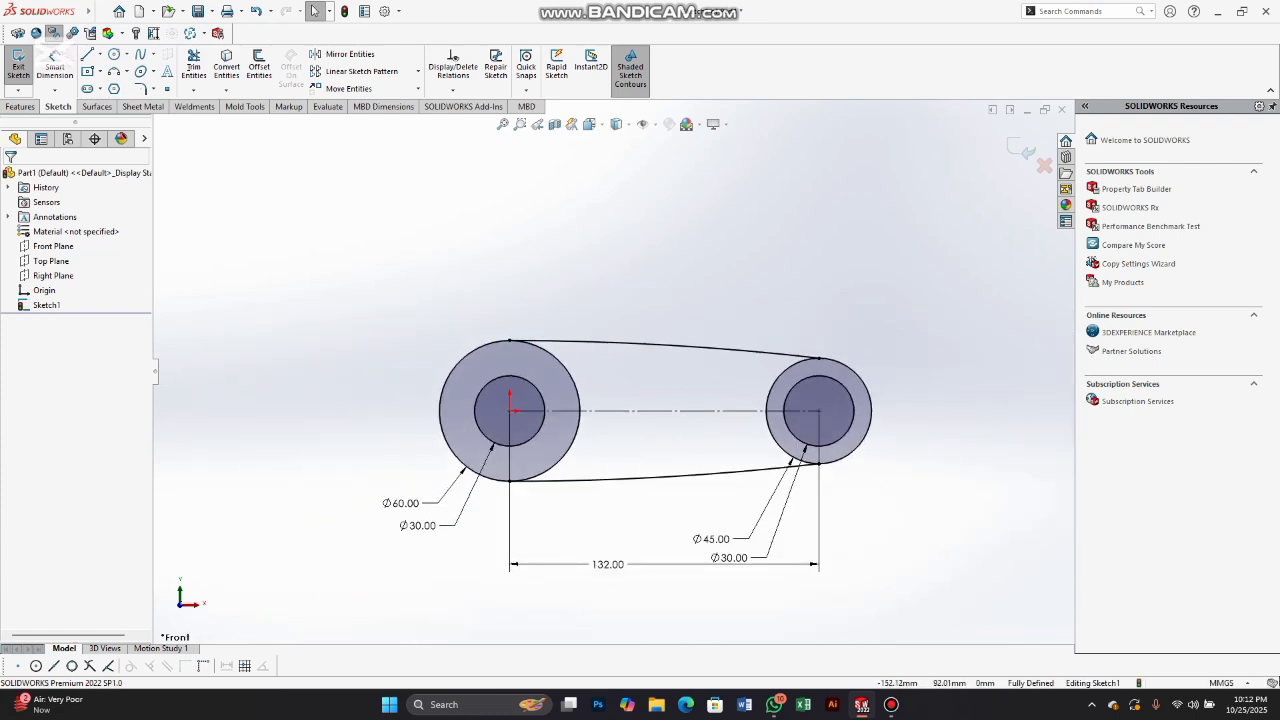
{"action": "key", "text": "alt+Tab"}
{"action": "scroll", "coordinate": [628, 290], "scroll_direction": "up", "scroll_amount": 2}
{"action": "scroll", "coordinate": [632, 332], "scroll_direction": "down", "scroll_amount": 3}
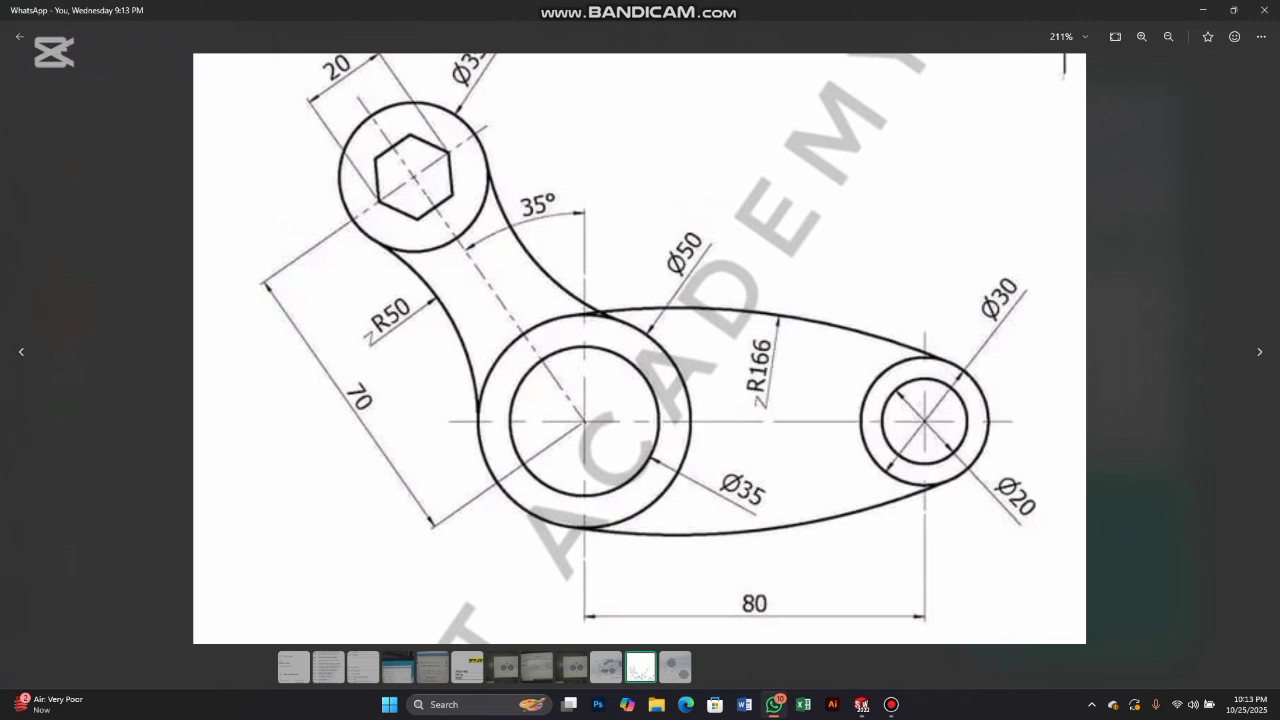
{"action": "key", "text": "alt+Tab"}
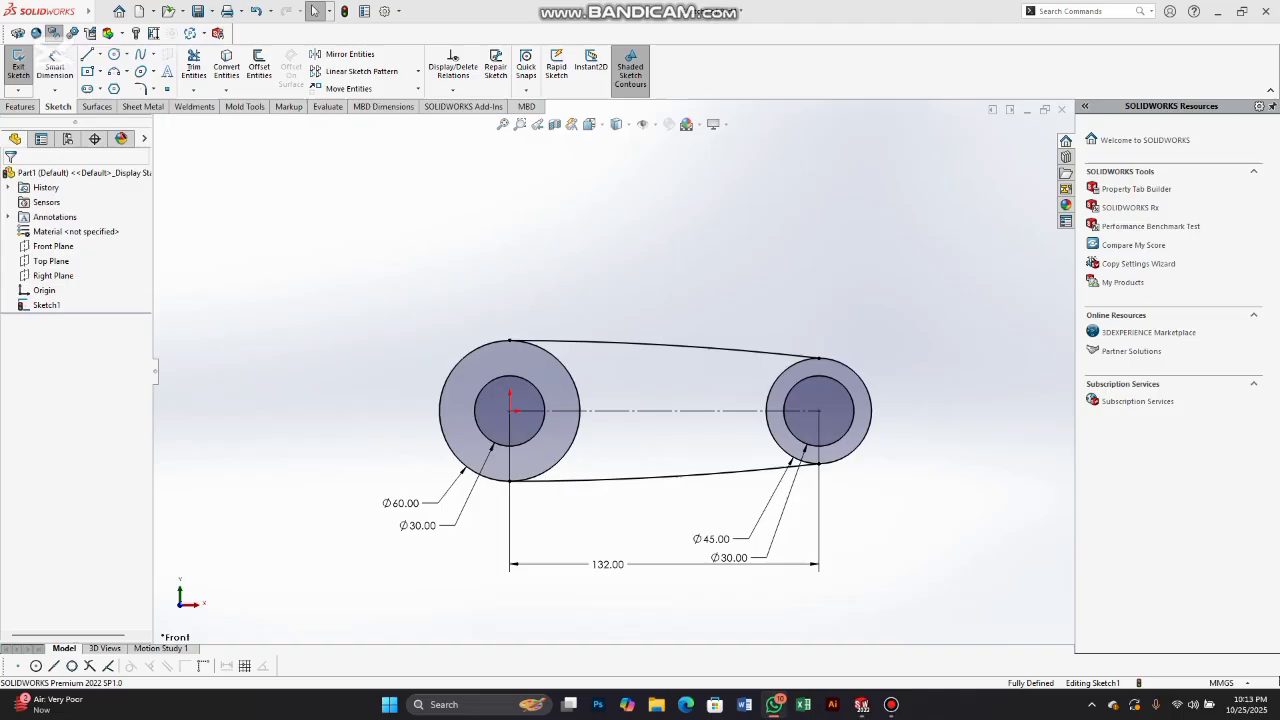
Step: Draw a vertical construction line about 99 mm long upward from the origin
{"action": "left_click", "coordinate": [88, 55]}
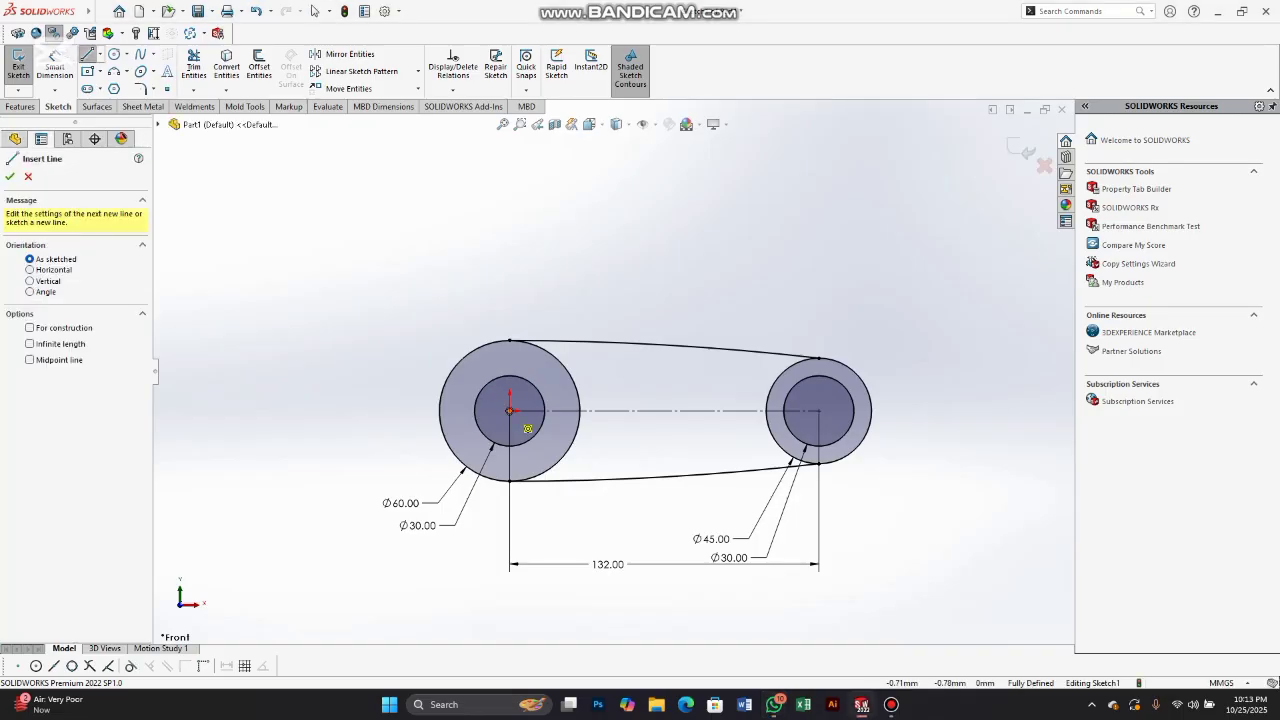
{"action": "left_click", "coordinate": [510, 341]}
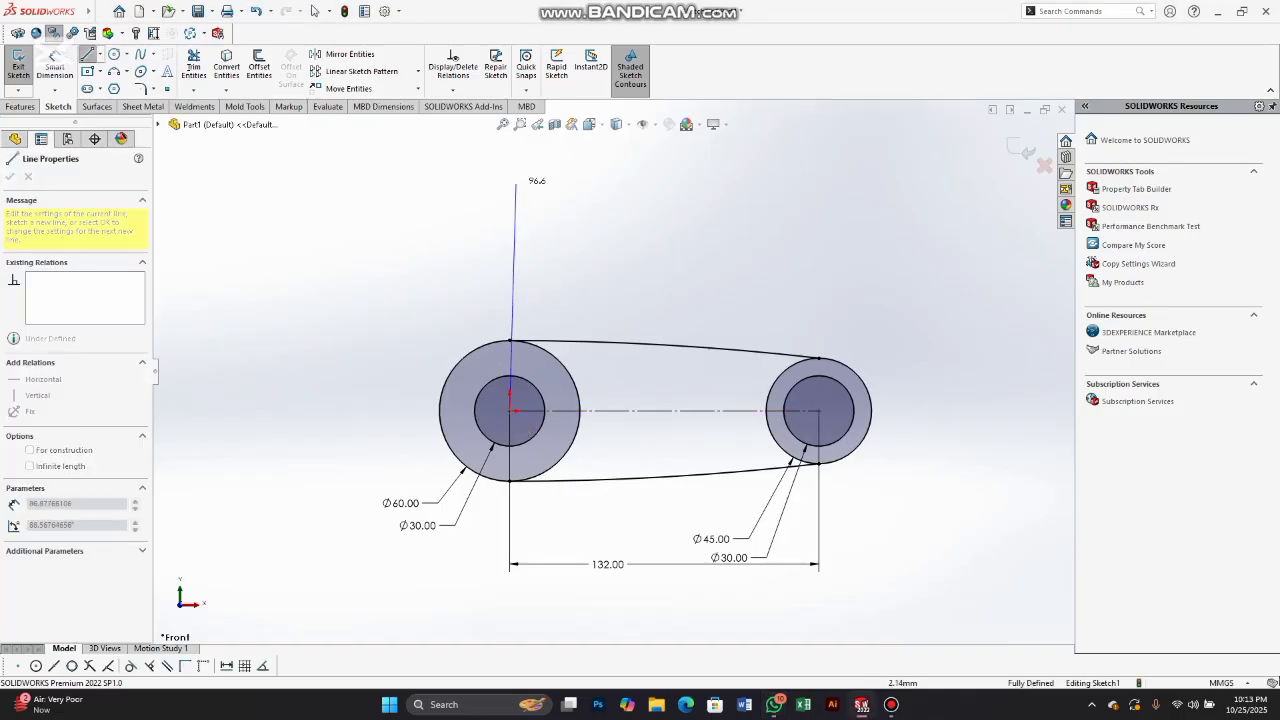
{"action": "left_click", "coordinate": [509, 178]}
{"action": "right_click", "coordinate": [509, 178]}
{"action": "left_click", "coordinate": [522, 184]}
{"action": "left_click", "coordinate": [510, 204]}
{"action": "left_click", "coordinate": [567, 161]}
Step: Draw a line about 111 mm long from the origin up and to the left, and convert it to construction geometry
{"action": "left_click", "coordinate": [88, 55]}
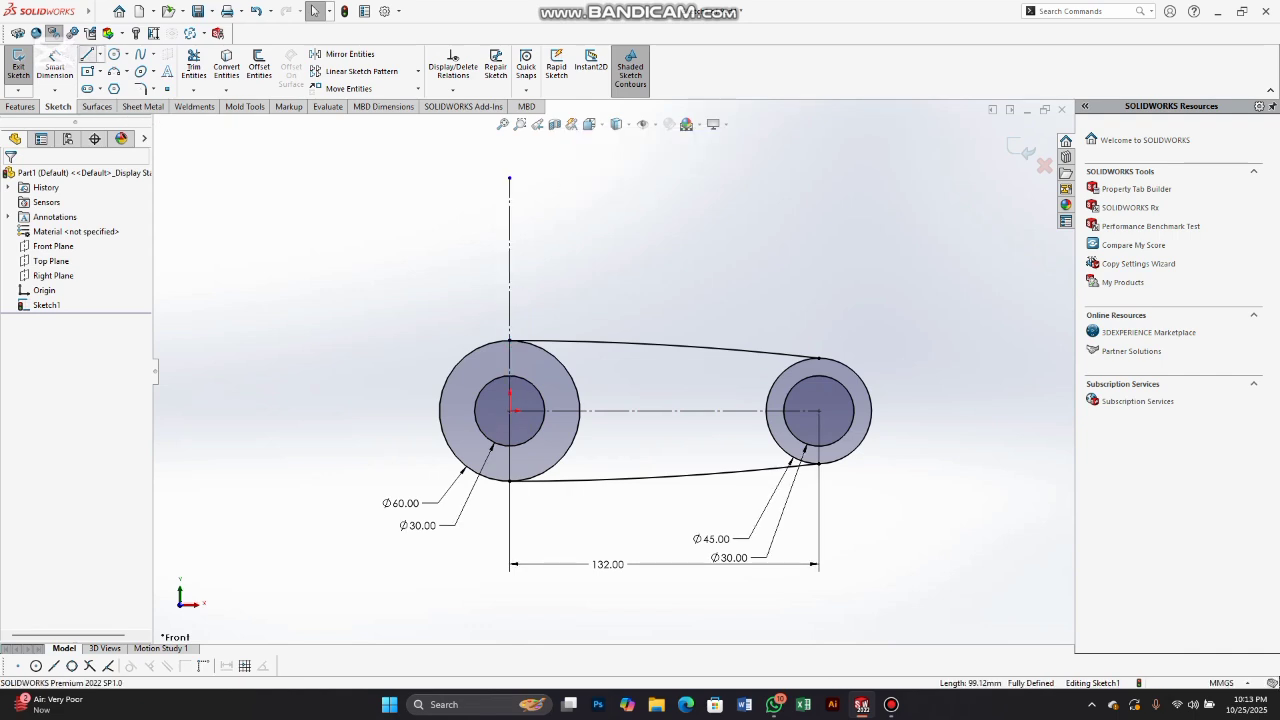
{"action": "left_click", "coordinate": [509, 410]}
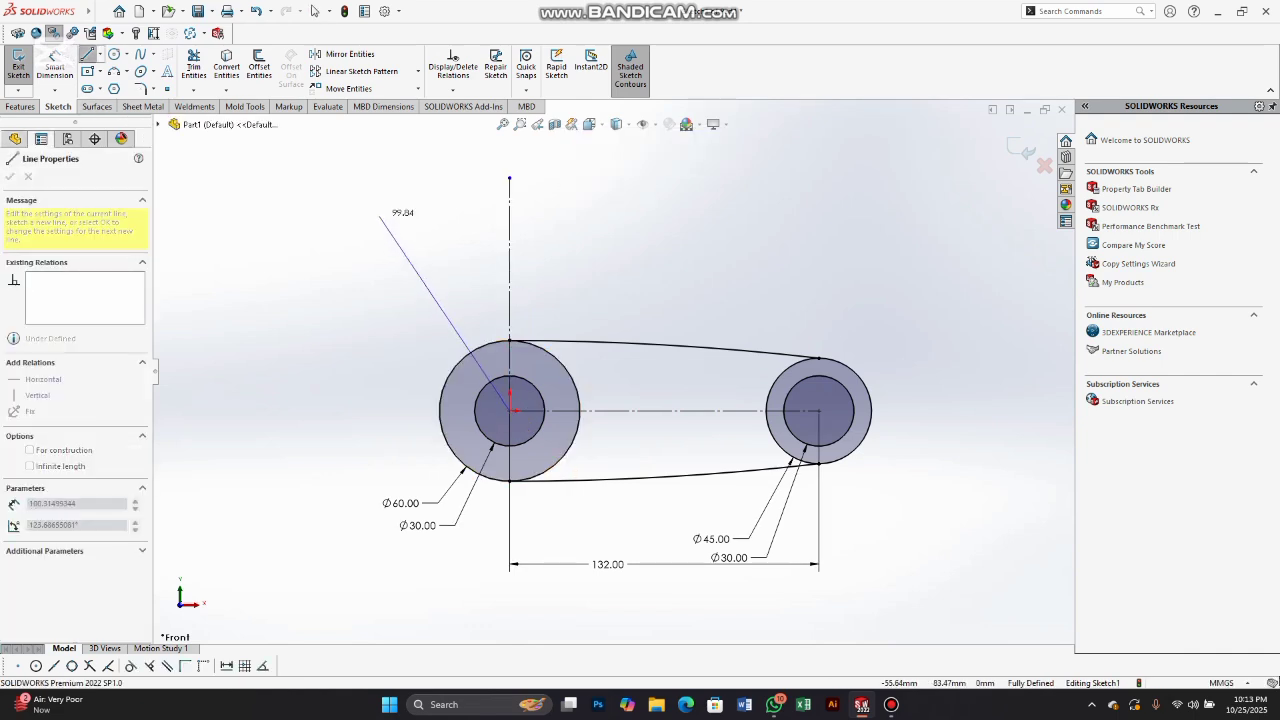
{"action": "right_click", "coordinate": [366, 195]}
{"action": "left_click", "coordinate": [378, 206]}
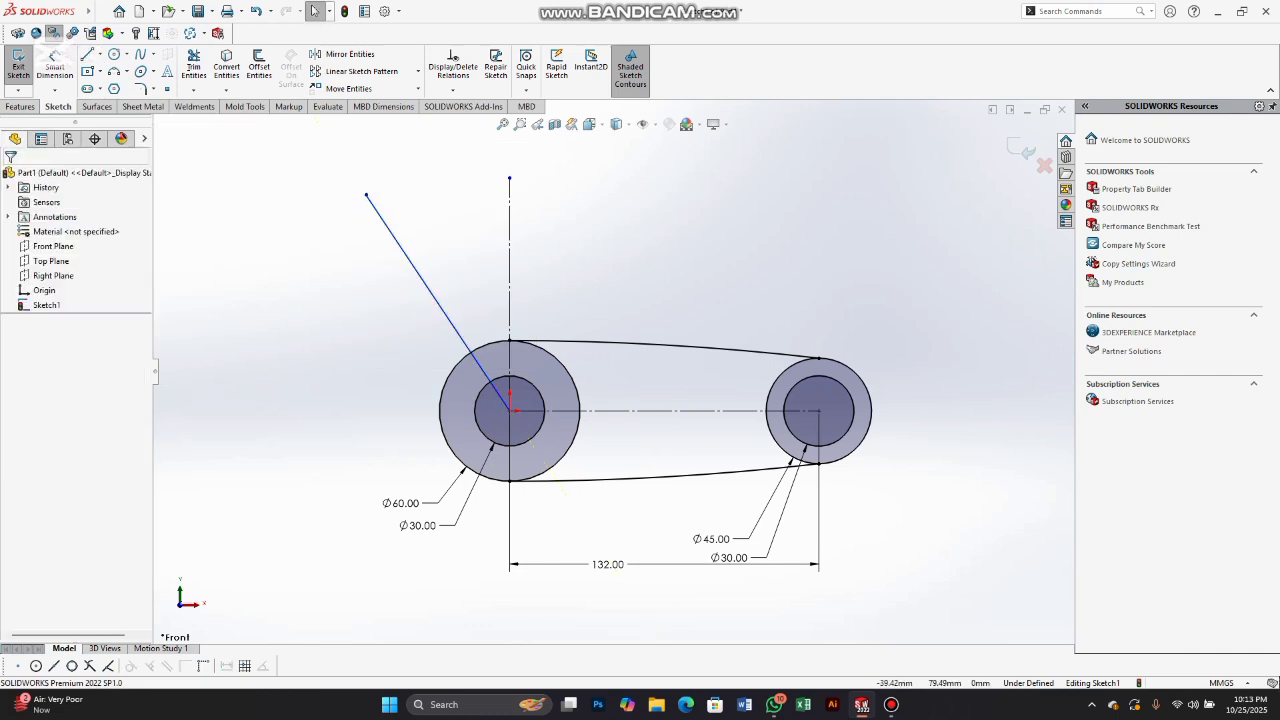
{"action": "scroll", "coordinate": [370, 192], "scroll_direction": "down", "scroll_amount": 2}
{"action": "left_click", "coordinate": [368, 205]}
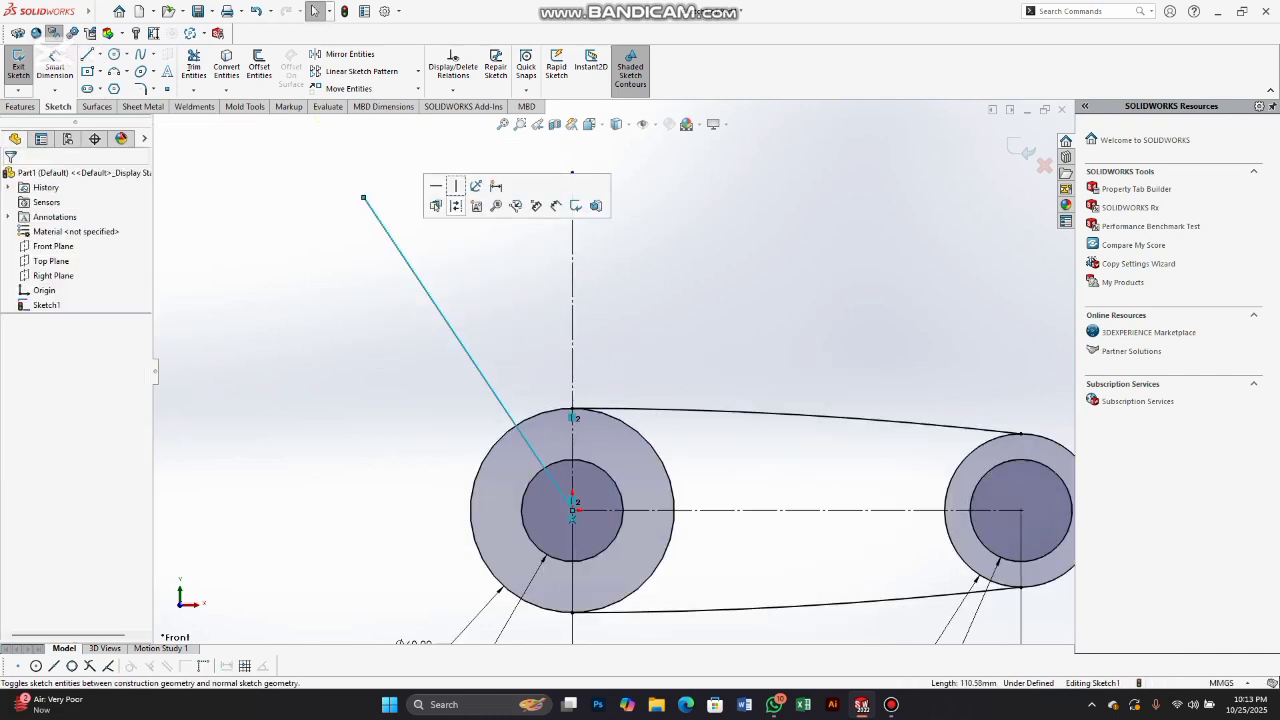
Step: Dimension the angle between the vertical and the slanted construction lines as 35°
{"action": "right_click_drag", "start_coordinate": [350, 482], "coordinate": [345, 400]}
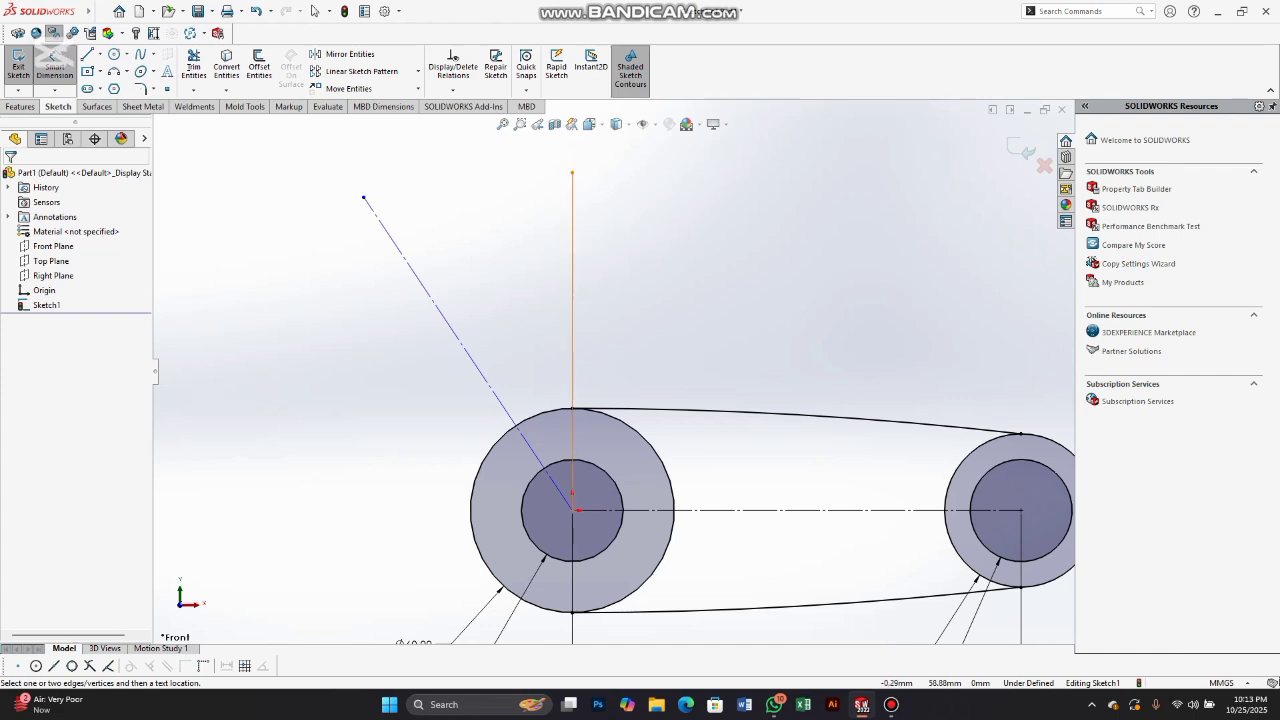
{"action": "left_click", "coordinate": [572, 300]}
{"action": "left_click", "coordinate": [468, 353]}
{"action": "left_click", "coordinate": [480, 290]}
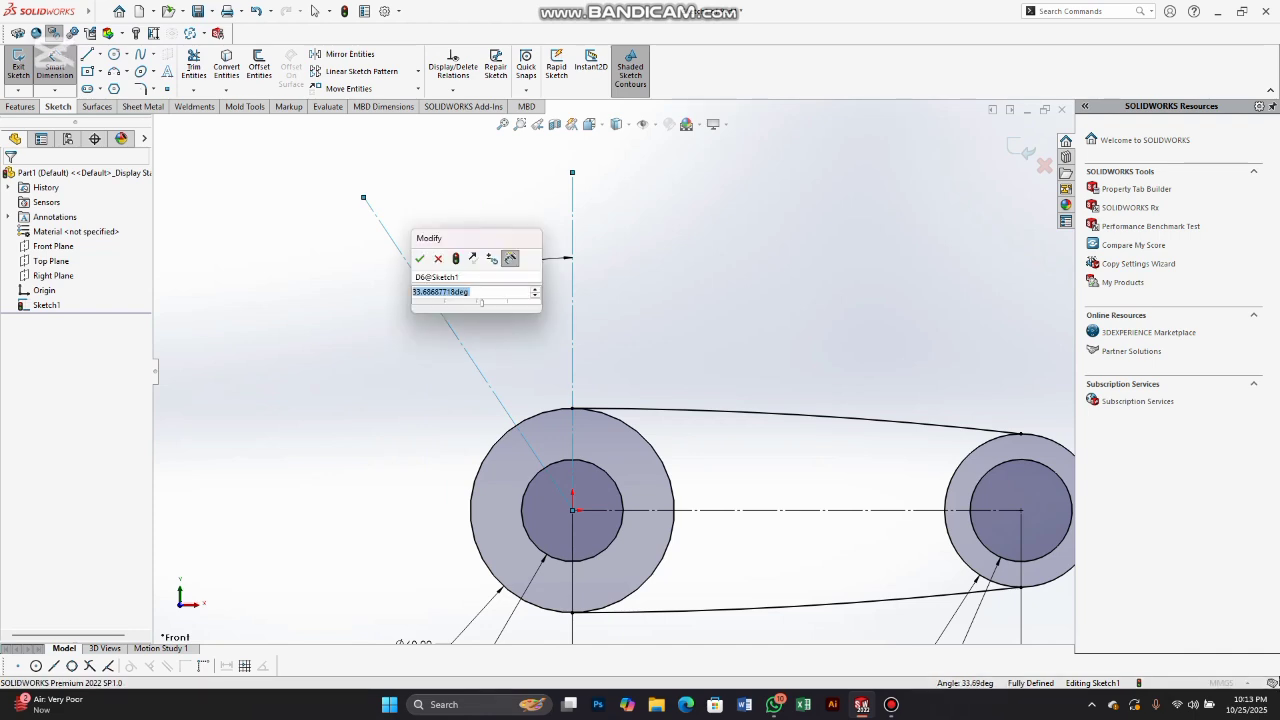
{"action": "type", "text": "35"}
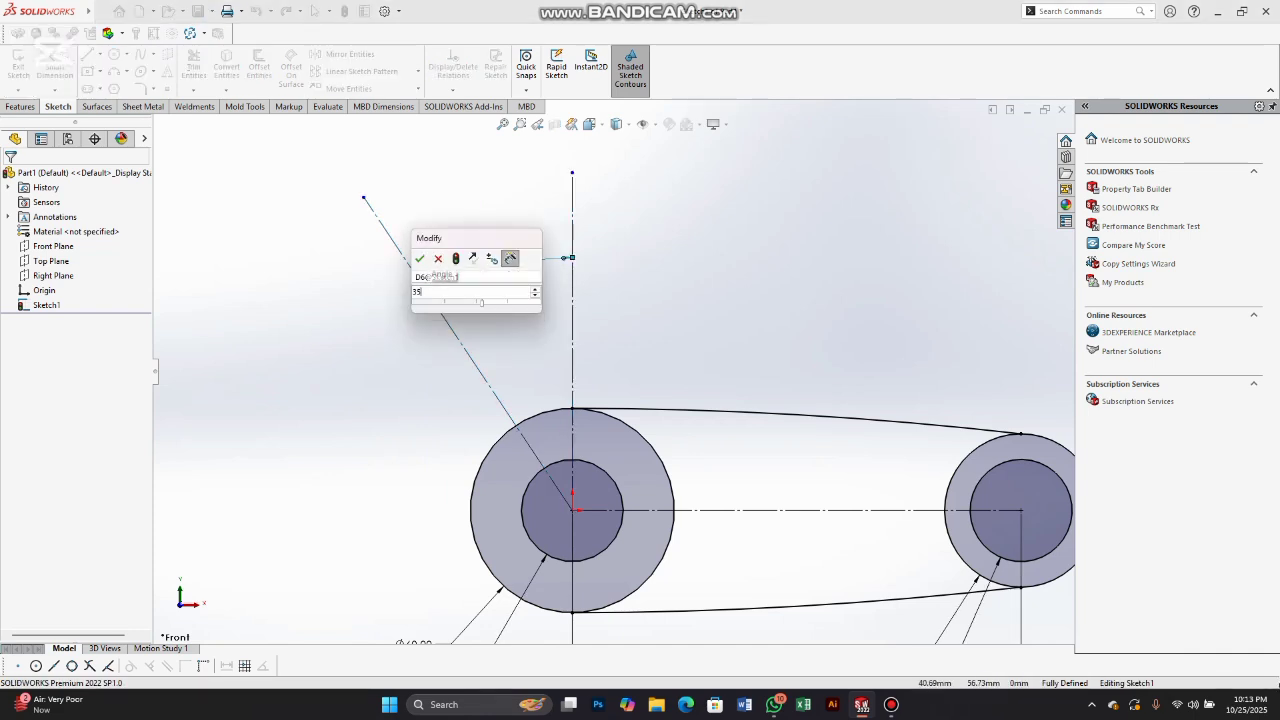
{"action": "key", "text": "Return"}
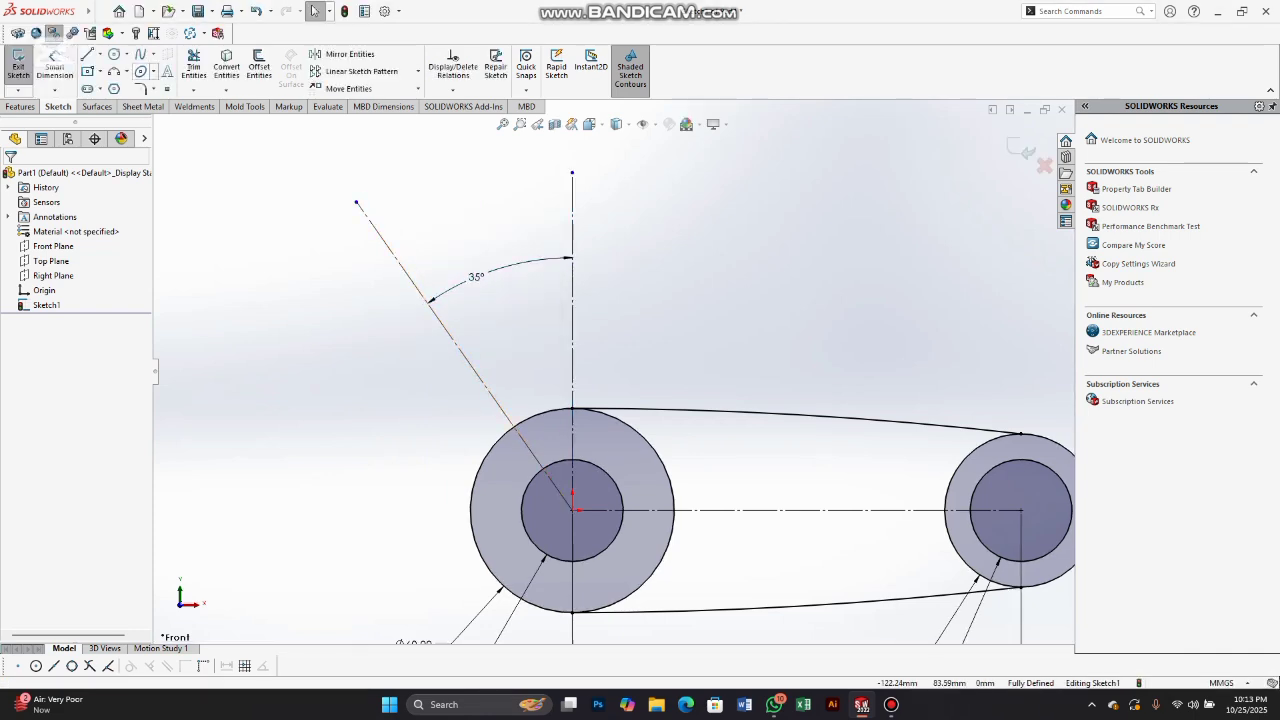
Step: Draw a circle centered on the slanted construction line's upper end and dimension its diameter as 38 mm
{"action": "left_click", "coordinate": [113, 54]}
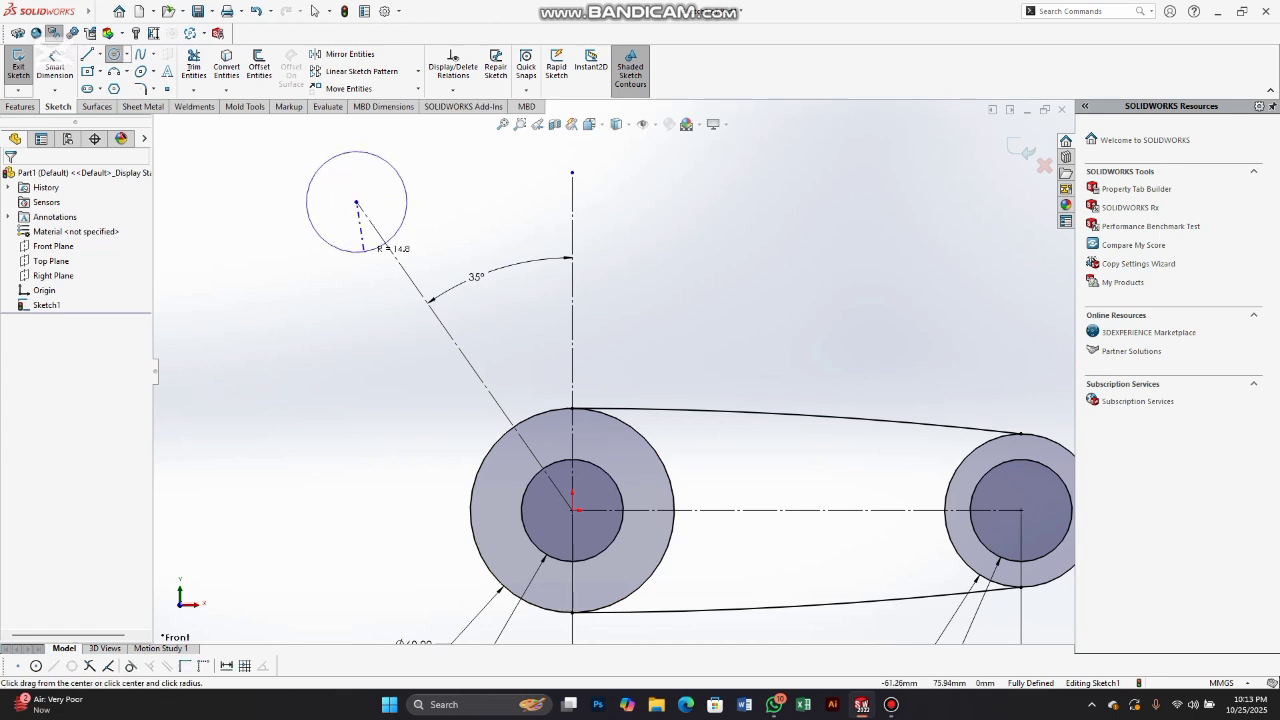
{"action": "left_click", "coordinate": [393, 242]}
{"action": "right_click_drag", "start_coordinate": [464, 305], "coordinate": [464, 238]}
{"action": "left_click", "coordinate": [330, 251]}
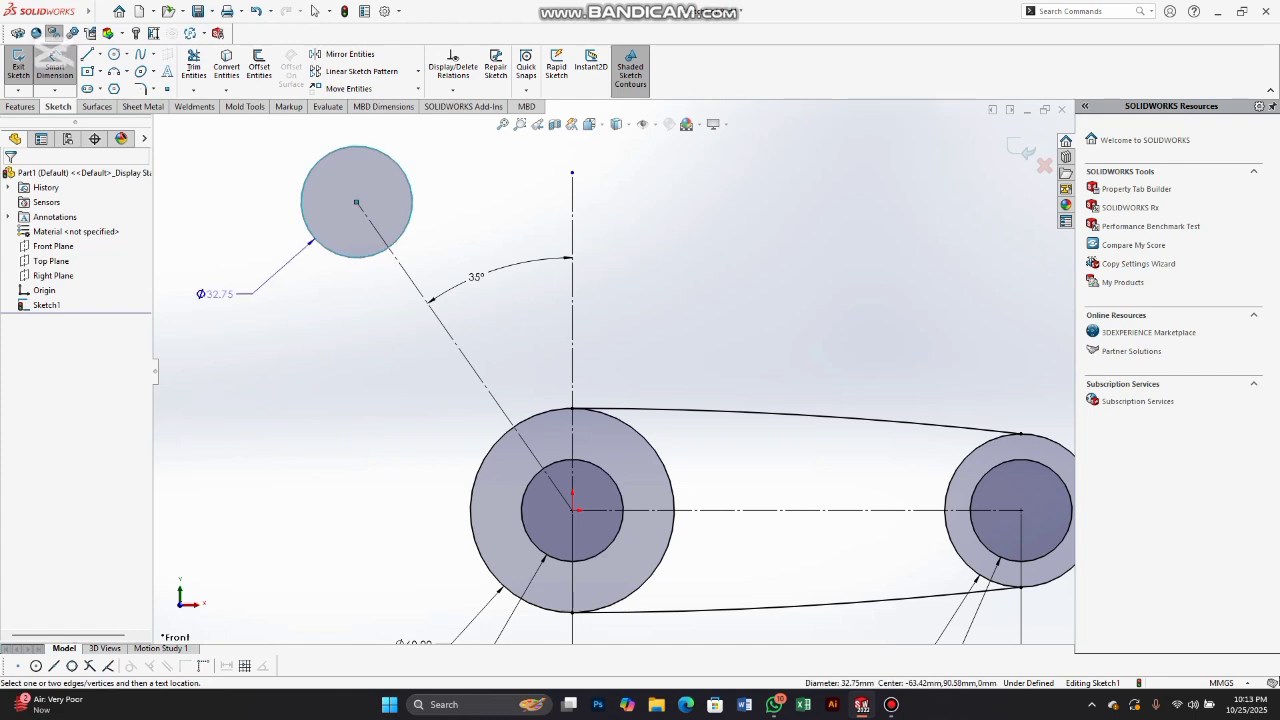
{"action": "left_click", "coordinate": [215, 293]}
{"action": "type", "text": "38"}
{"action": "key", "text": "Return"}
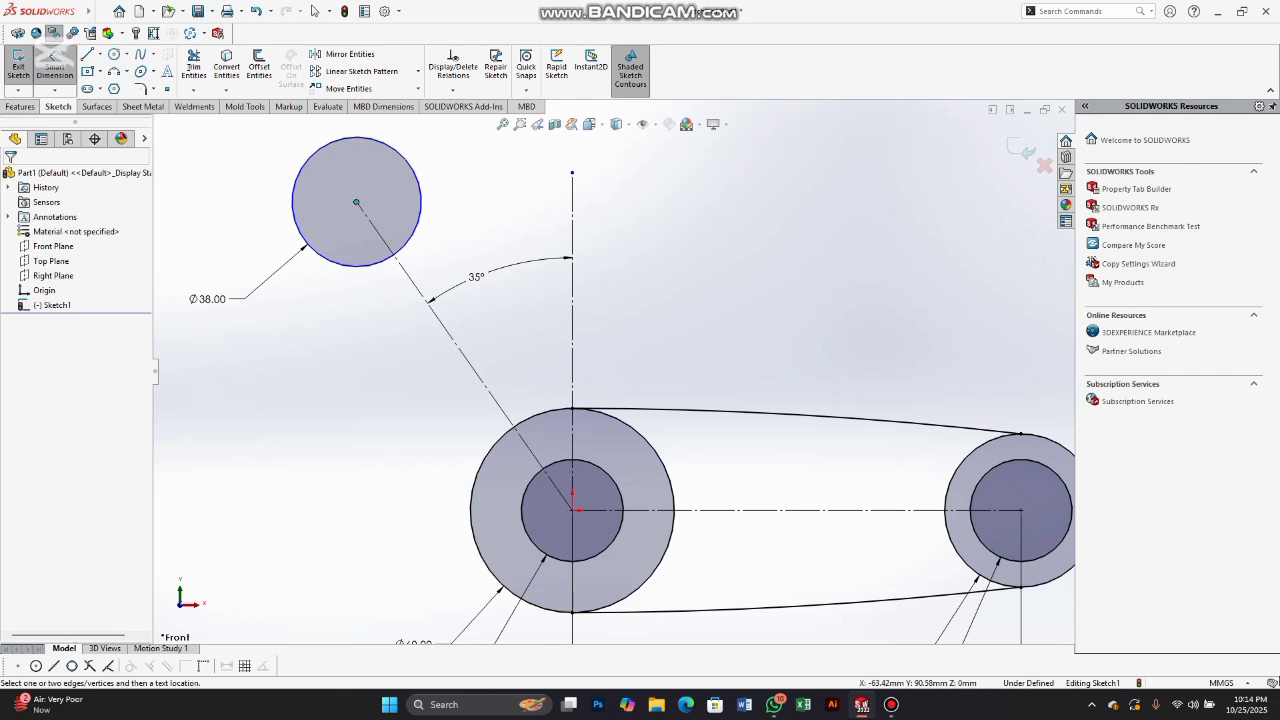
Step: Dimension the vertical distance from the 38 mm circle's center to the origin as 90 mm
{"action": "left_click", "coordinate": [572, 510]}
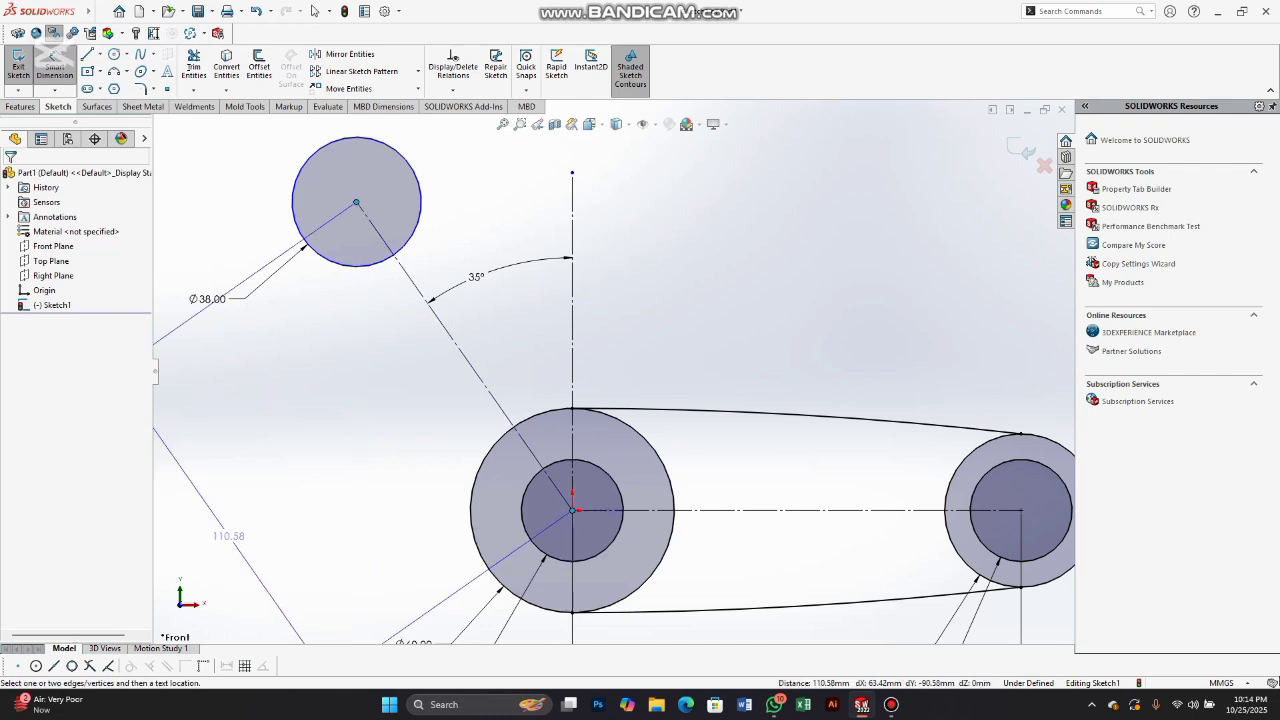
{"action": "left_click", "coordinate": [219, 432]}
{"action": "key", "text": "BackSpace"}
{"action": "type", "text": "90"}
{"action": "key", "text": "Return"}
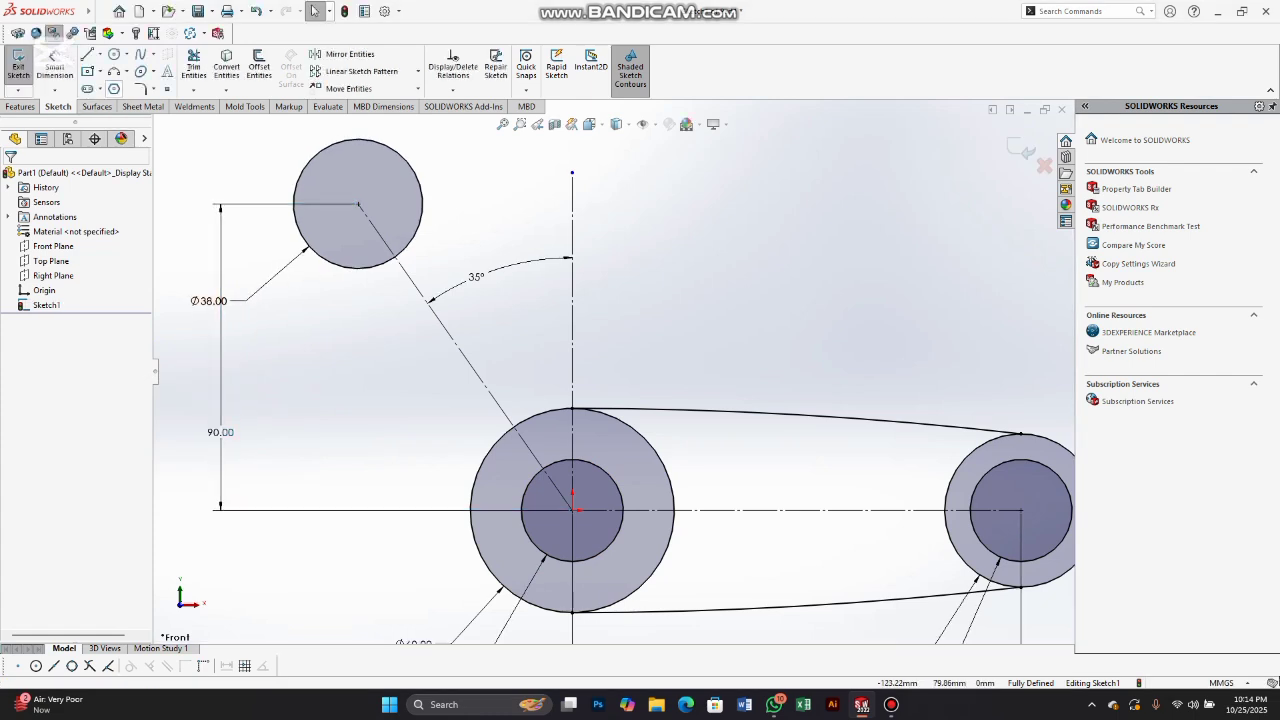
Step: Draw a six-sided polygon inside the 38 mm circle, sharing its center
{"action": "left_click", "coordinate": [114, 89]}
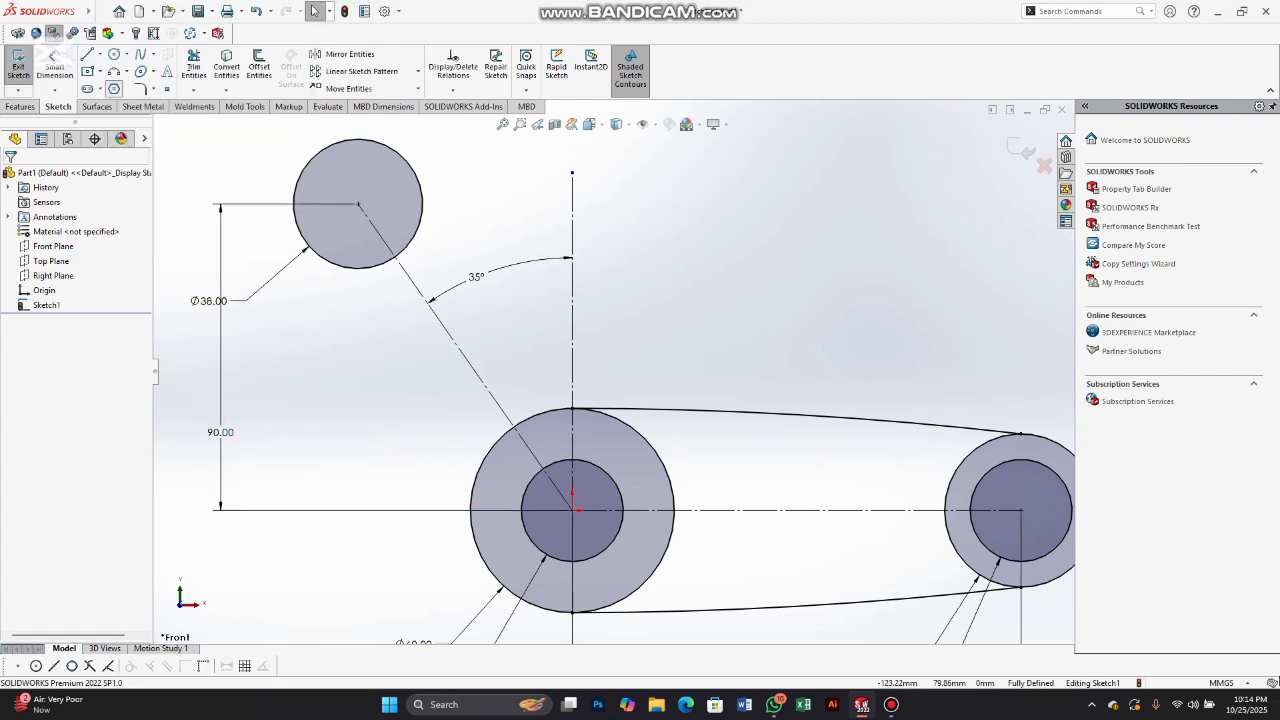
{"action": "left_click", "coordinate": [359, 205]}
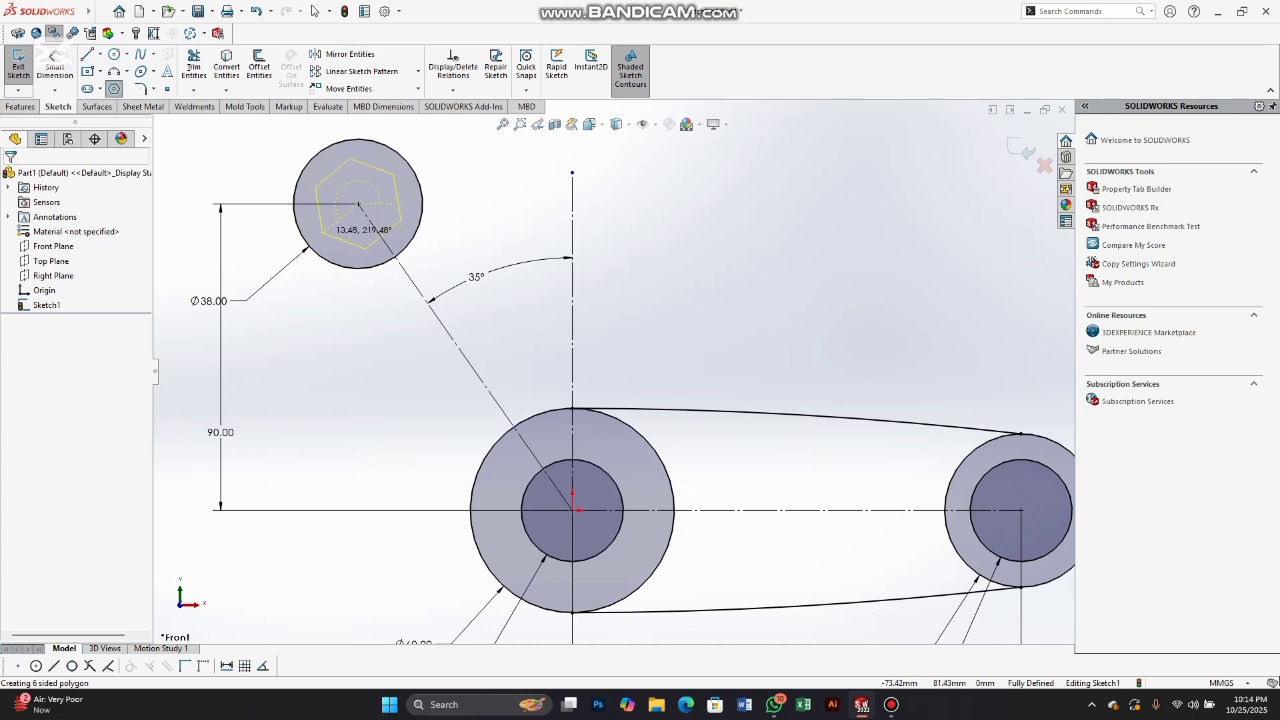
{"action": "left_click", "coordinate": [327, 230]}
{"action": "right_click", "coordinate": [328, 228]}
{"action": "left_click", "coordinate": [358, 240]}
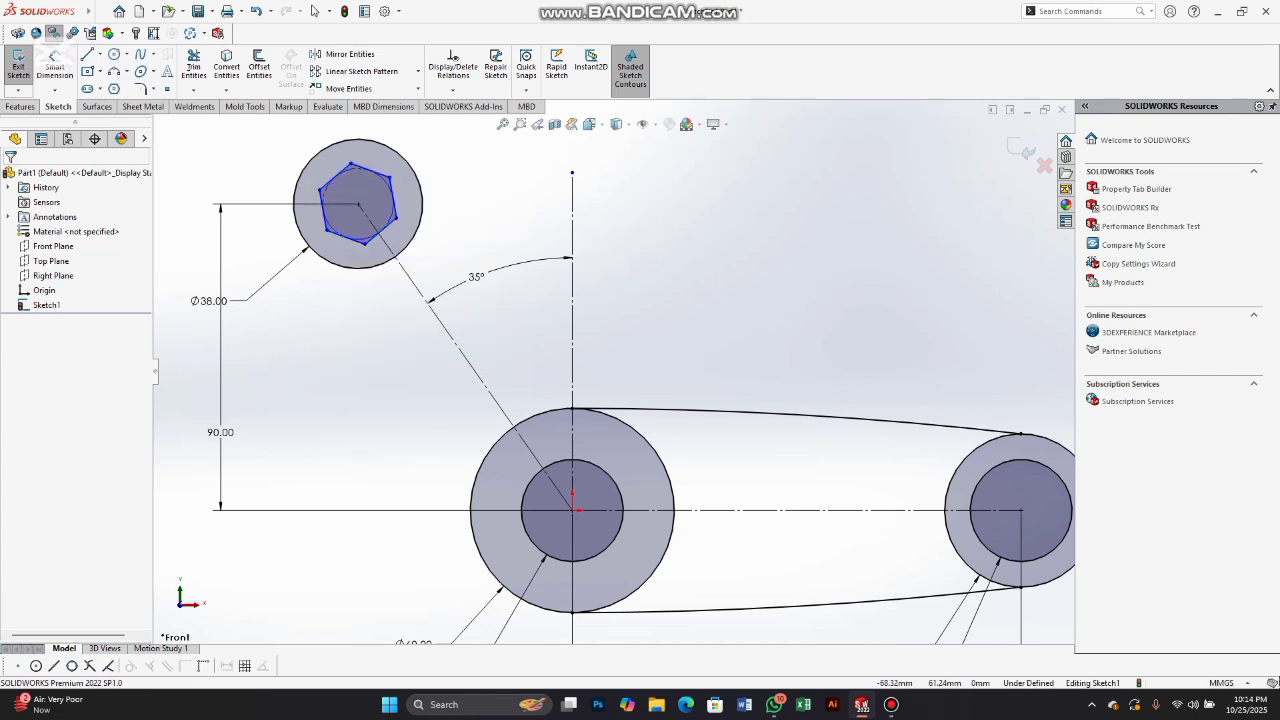
Step: Apply a horizontal relation to the hexagon's upper-left side so that its flats lie horizontally
{"action": "scroll", "coordinate": [331, 392], "scroll_direction": "up", "scroll_amount": 2}
{"action": "scroll", "coordinate": [380, 207], "scroll_direction": "down", "scroll_amount": 3}
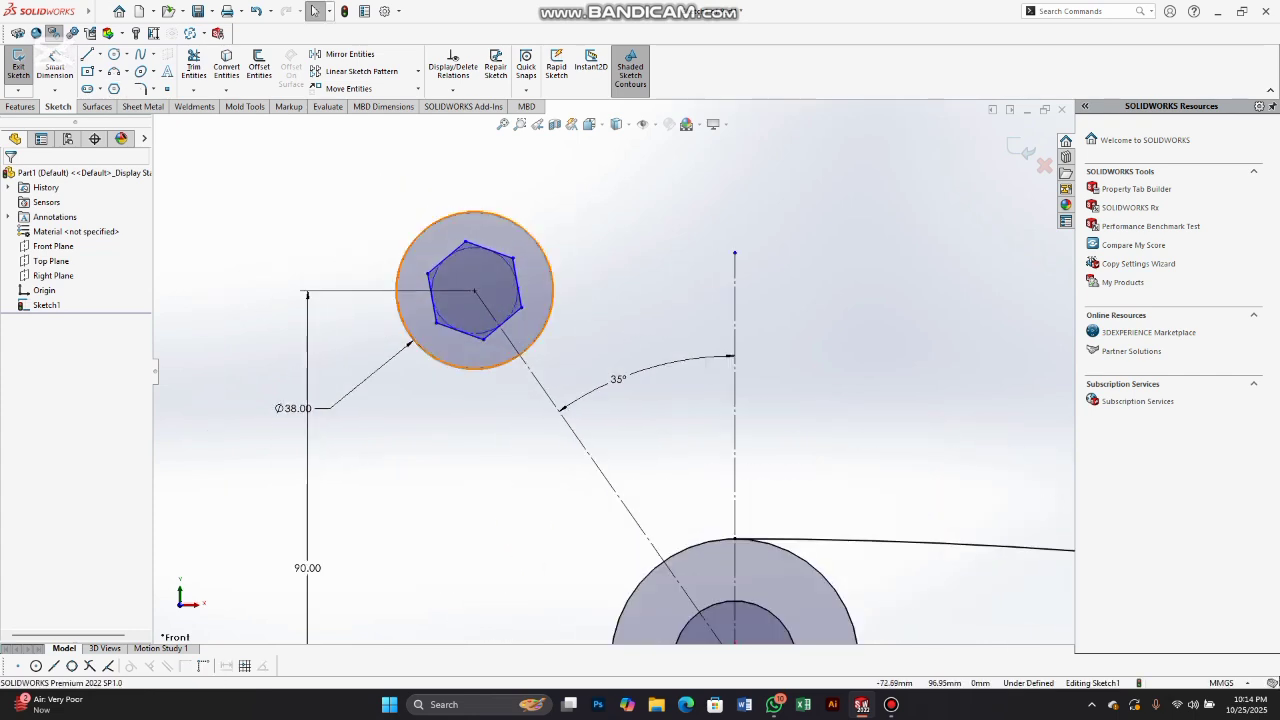
{"action": "scroll", "coordinate": [450, 251], "scroll_direction": "down", "scroll_amount": 2}
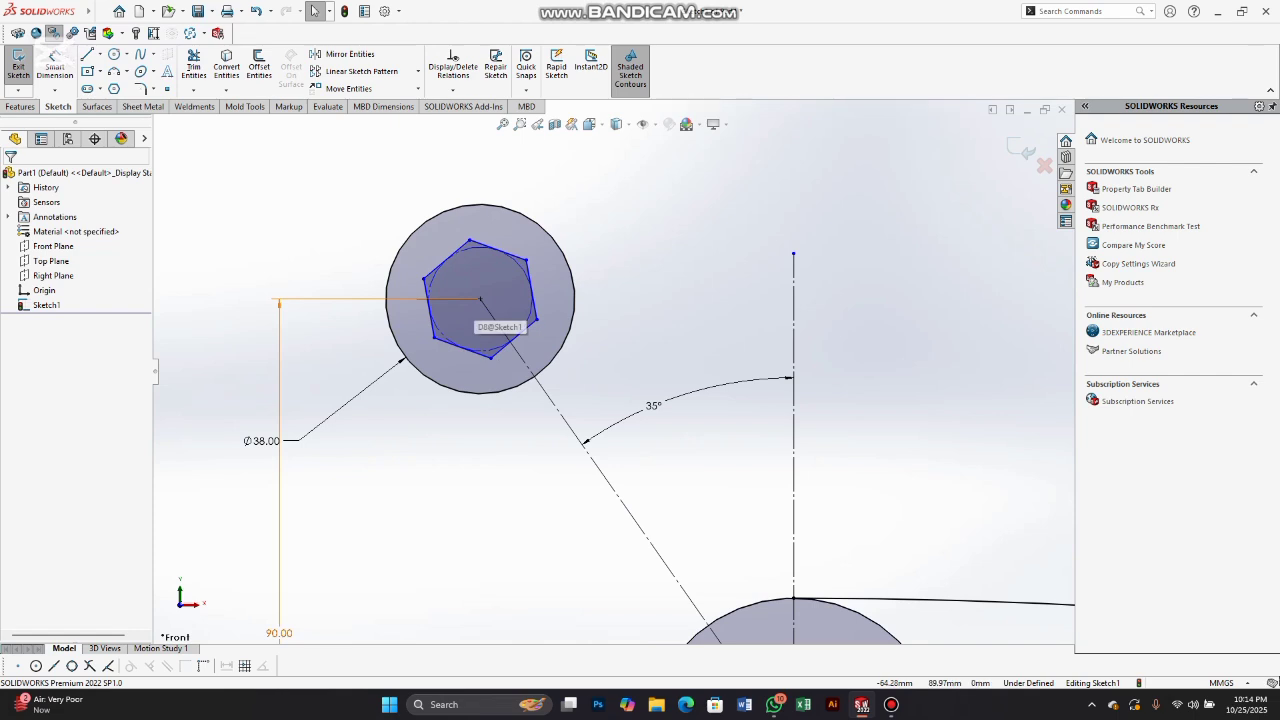
{"action": "scroll", "coordinate": [452, 250], "scroll_direction": "down", "scroll_amount": 2}
{"action": "left_click", "coordinate": [445, 262]}
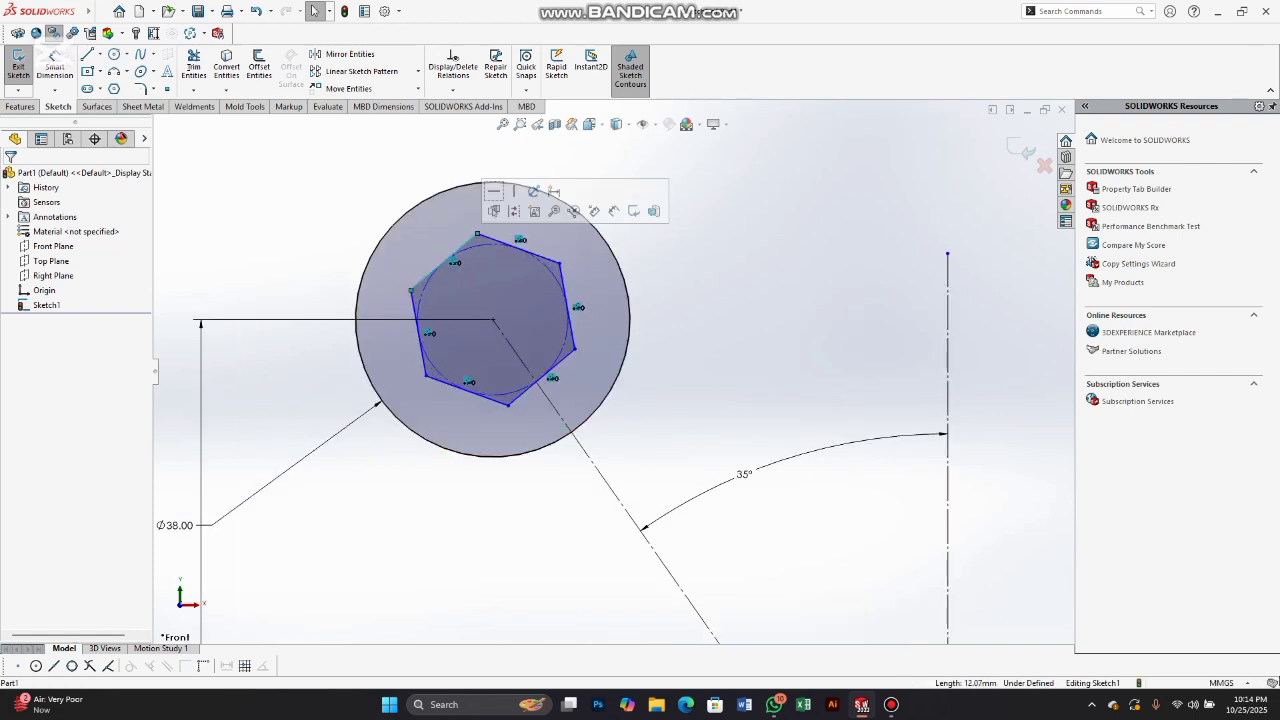
{"action": "left_click", "coordinate": [494, 191]}
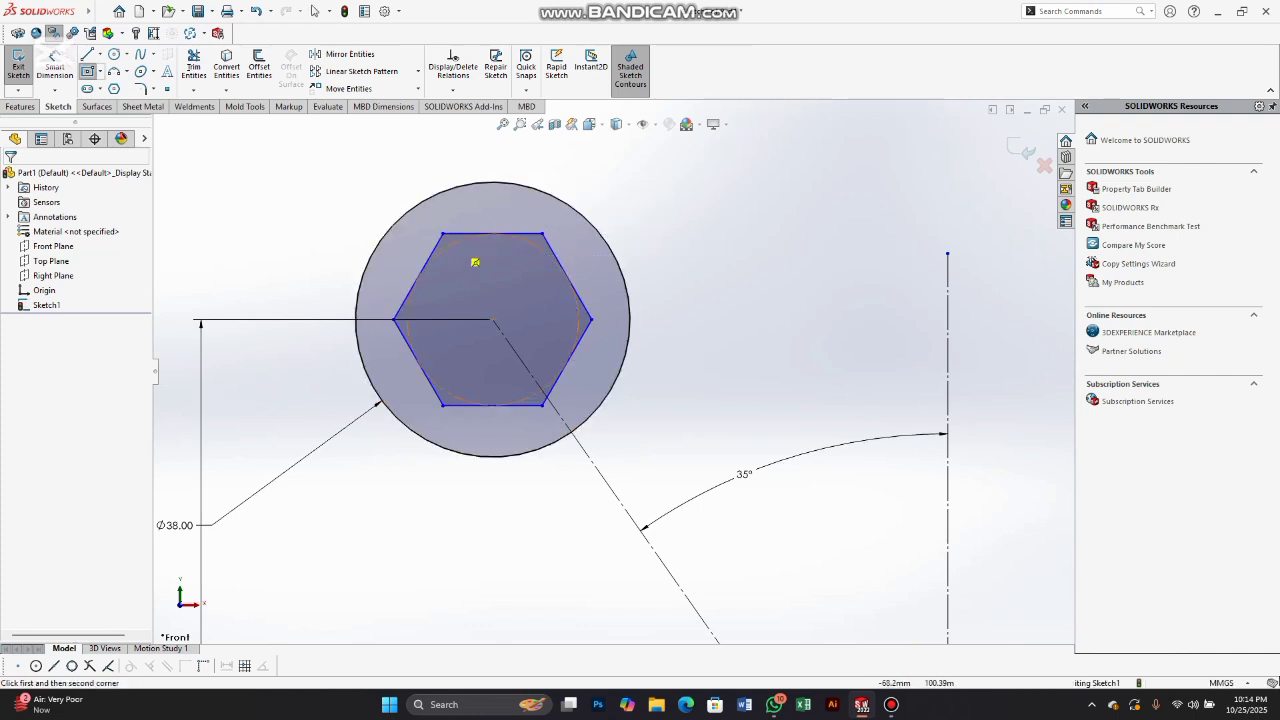
{"action": "key", "text": "Escape"}
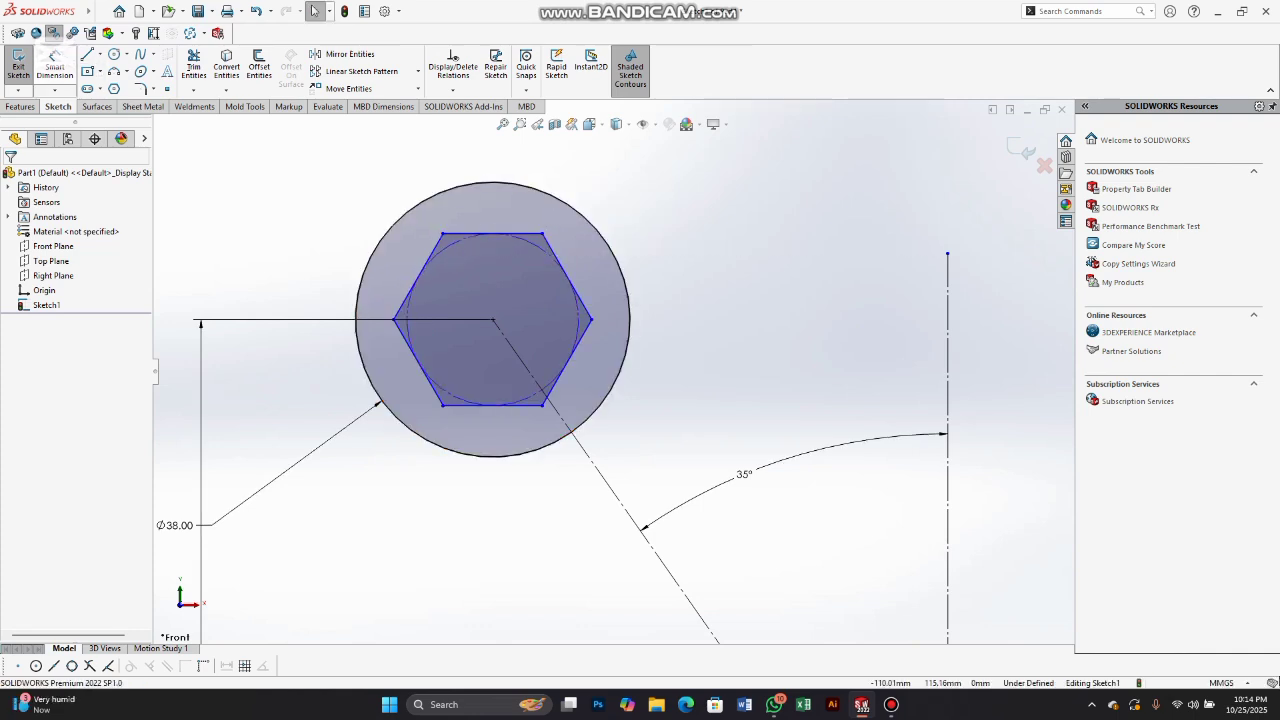
Step: Dimension the length of the hexagon's upper horizontal side as 13 mm
{"action": "left_click", "coordinate": [55, 68]}
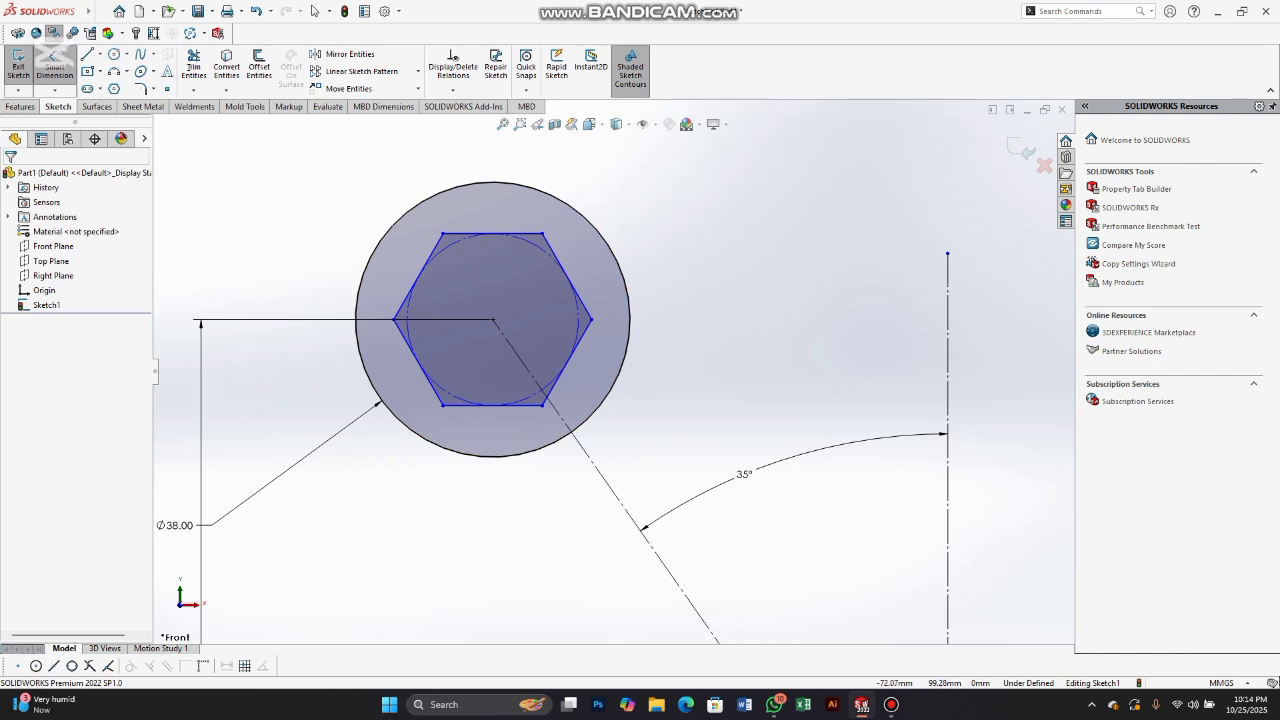
{"action": "left_click", "coordinate": [443, 234]}
{"action": "left_click", "coordinate": [542, 234]}
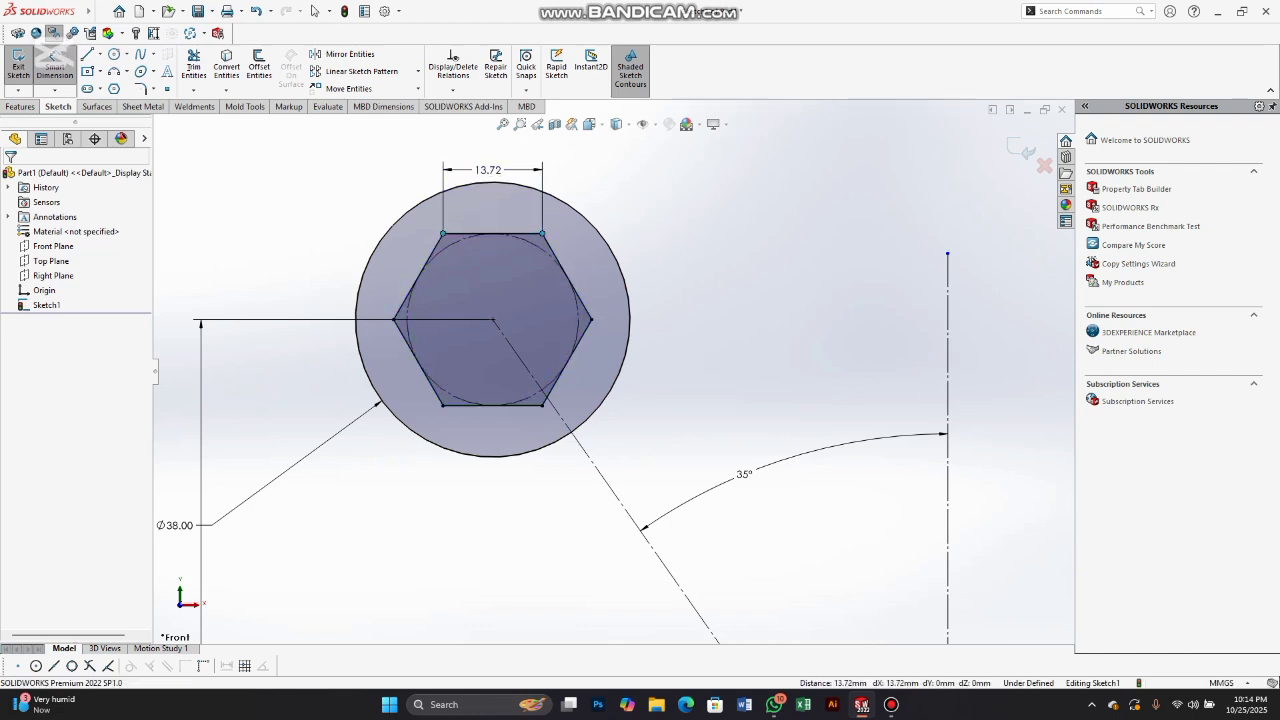
{"action": "left_click", "coordinate": [490, 170]}
{"action": "type", "text": "1"}
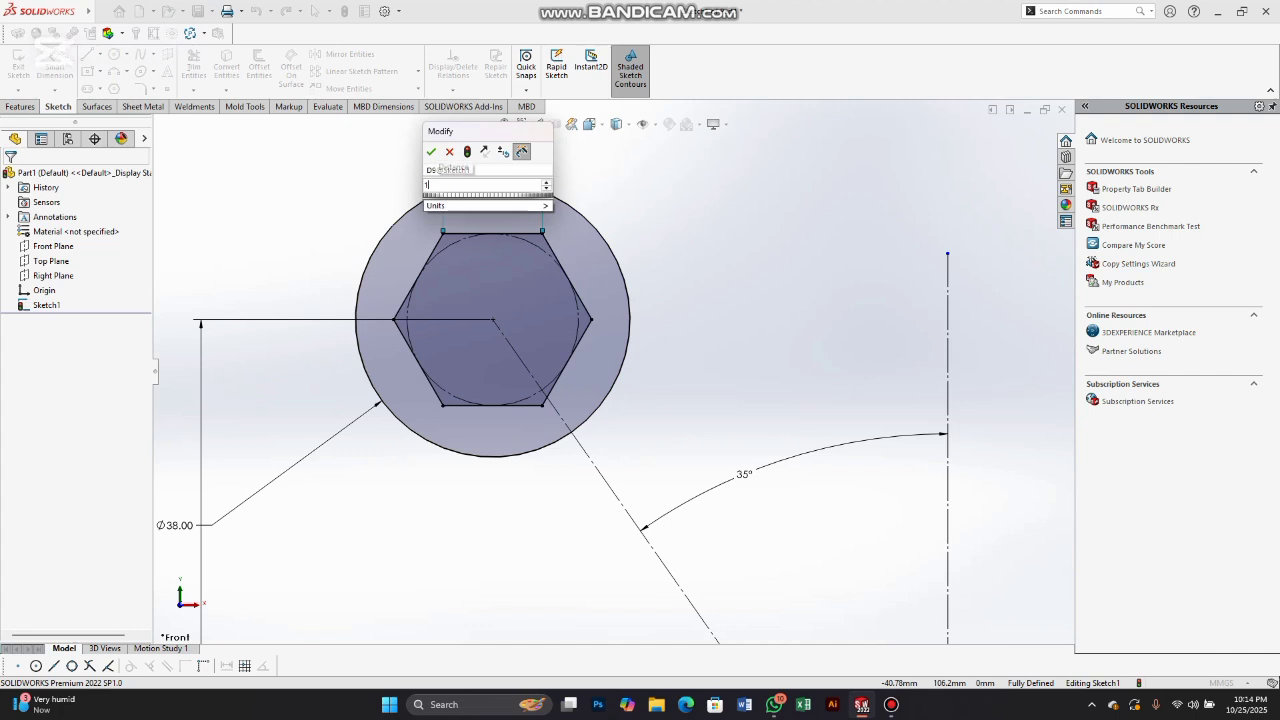
{"action": "type", "text": "3"}
{"action": "key", "text": "Return"}
{"action": "scroll", "coordinate": [612, 371], "scroll_direction": "up", "scroll_amount": 5}
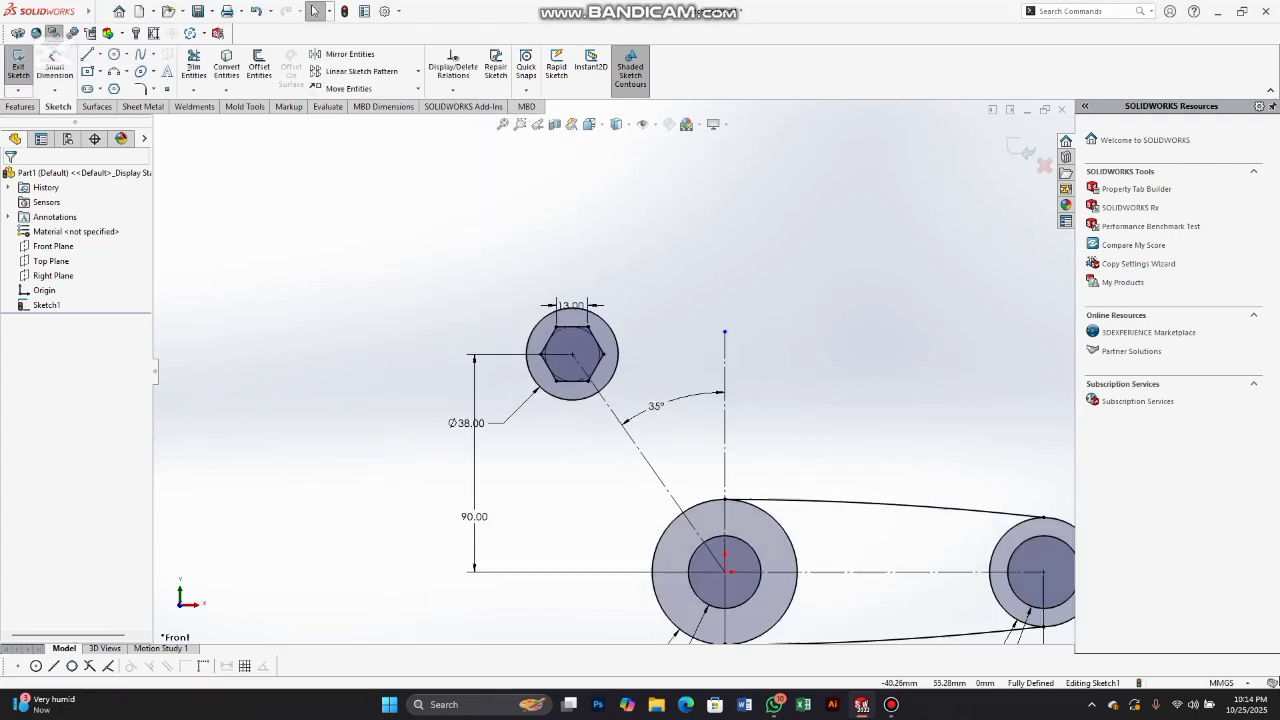
Step: Check the reference drawing and draw a three-point arc of about 109 mm radius joining the right sides of the 38 mm and 60 mm circles
{"action": "scroll", "coordinate": [627, 438], "scroll_direction": "up", "scroll_amount": 3}
{"action": "scroll", "coordinate": [686, 490], "scroll_direction": "down", "scroll_amount": 3}
{"action": "key", "text": "alt+Tab"}
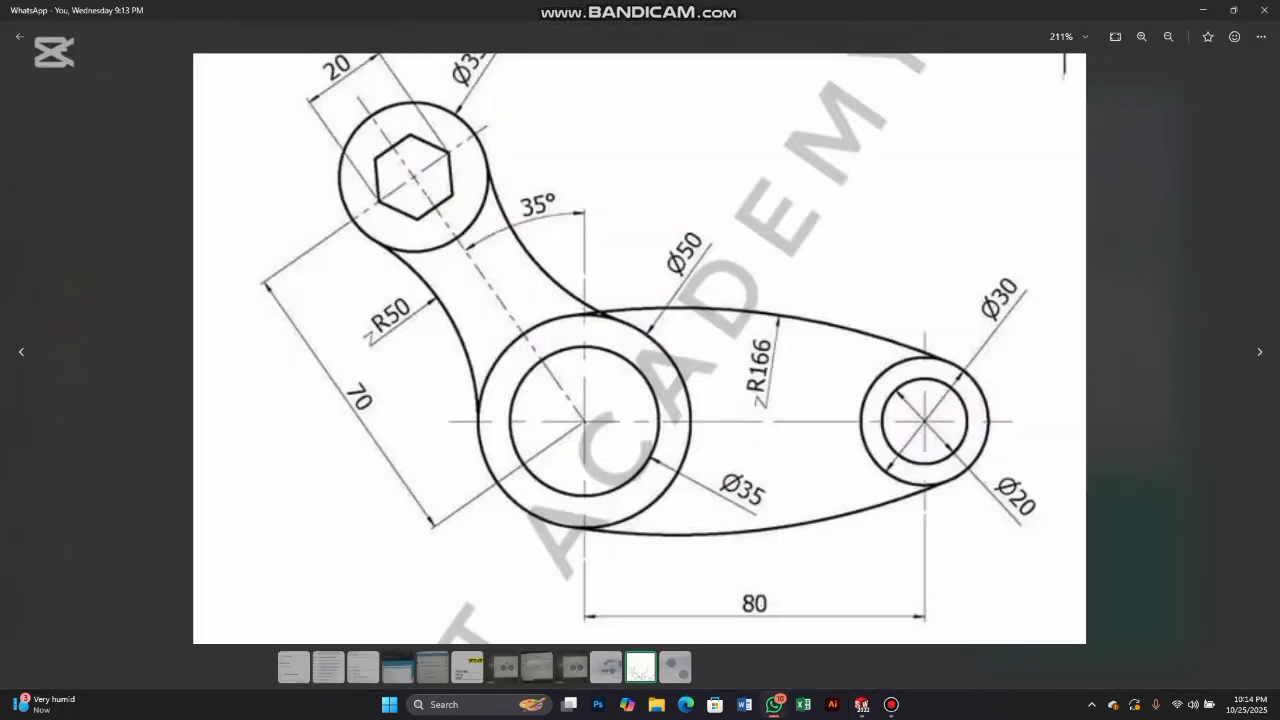
{"action": "scroll", "coordinate": [646, 330], "scroll_direction": "down", "scroll_amount": 2}
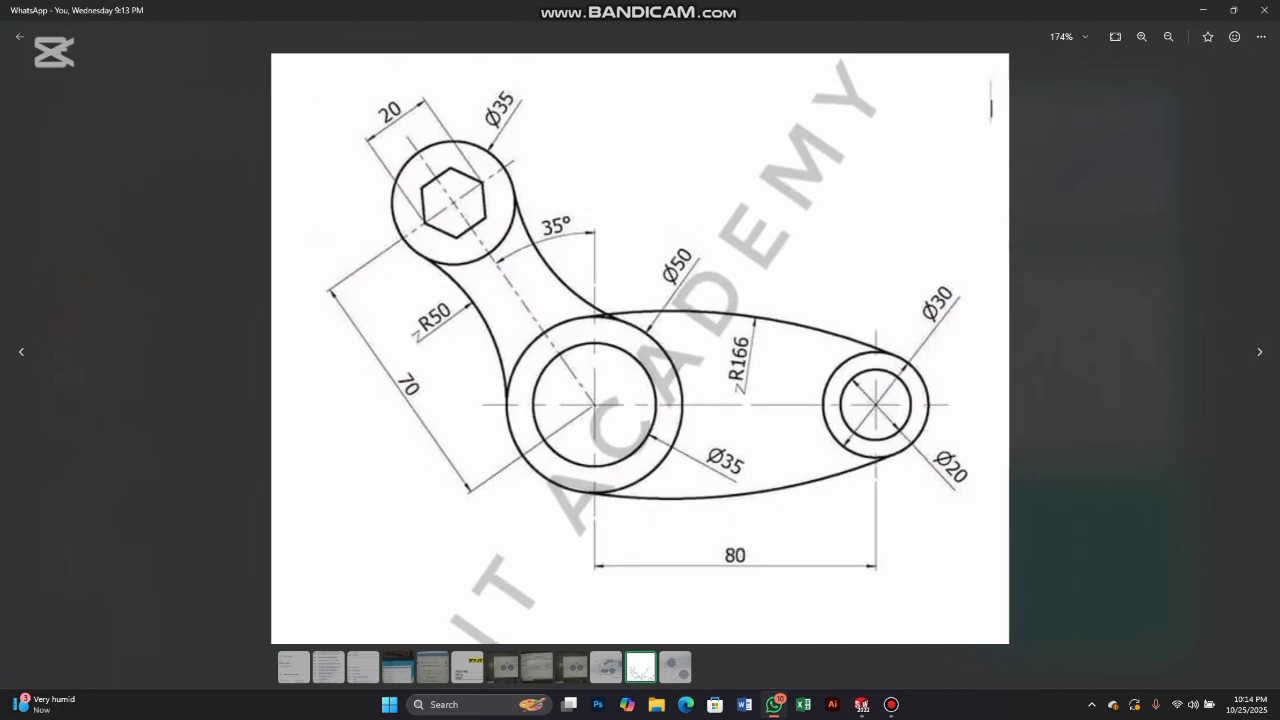
{"action": "scroll", "coordinate": [642, 326], "scroll_direction": "up", "scroll_amount": 3}
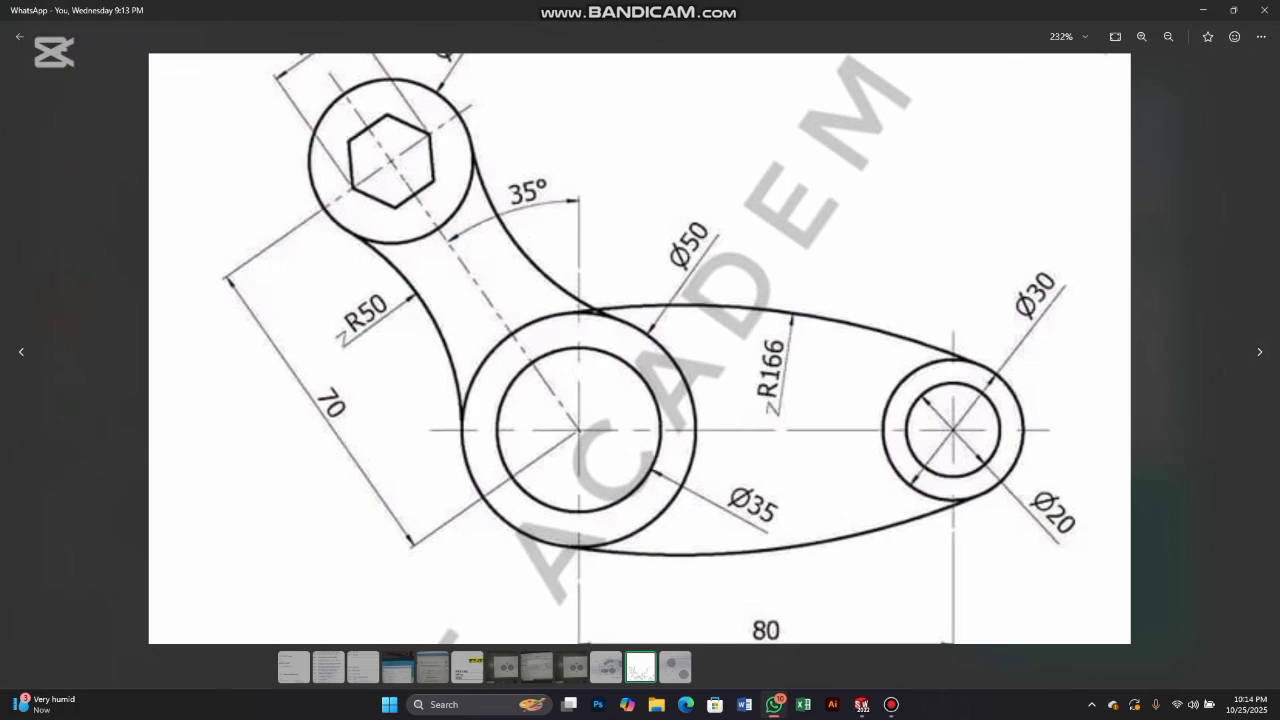
{"action": "key", "text": "alt+Tab"}
{"action": "left_click", "coordinate": [124, 71]}
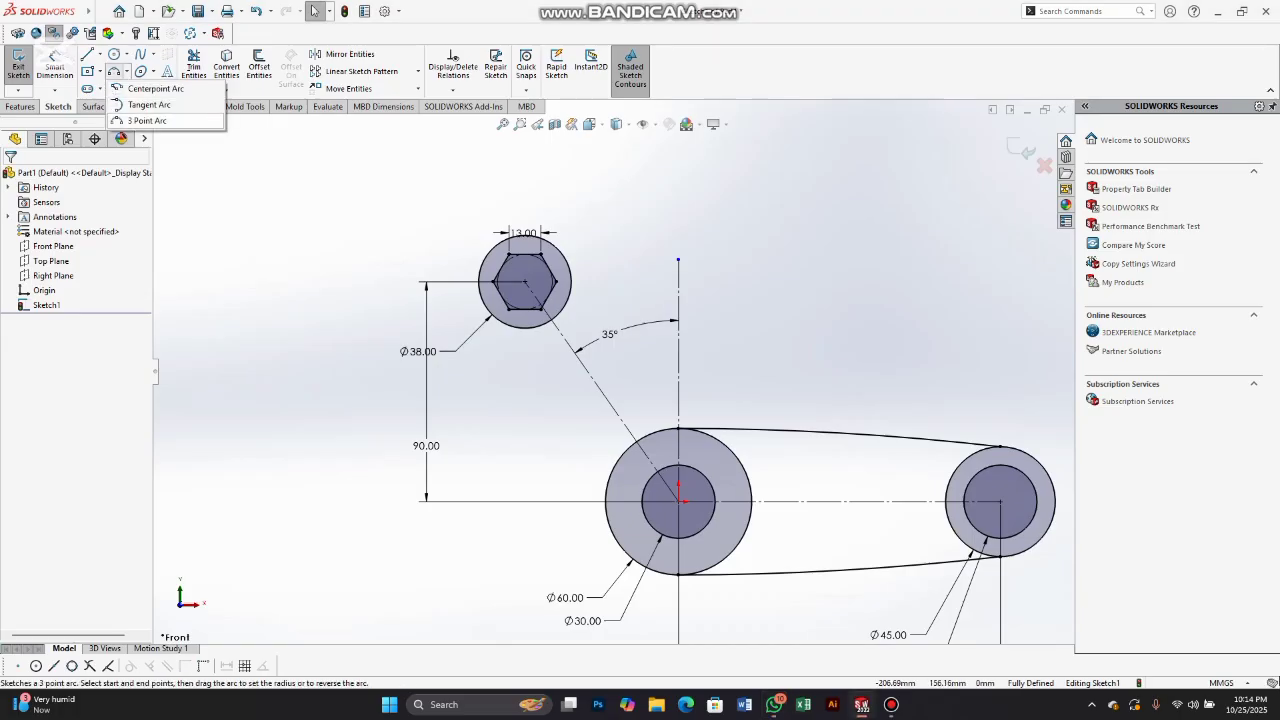
{"action": "left_click", "coordinate": [150, 121]}
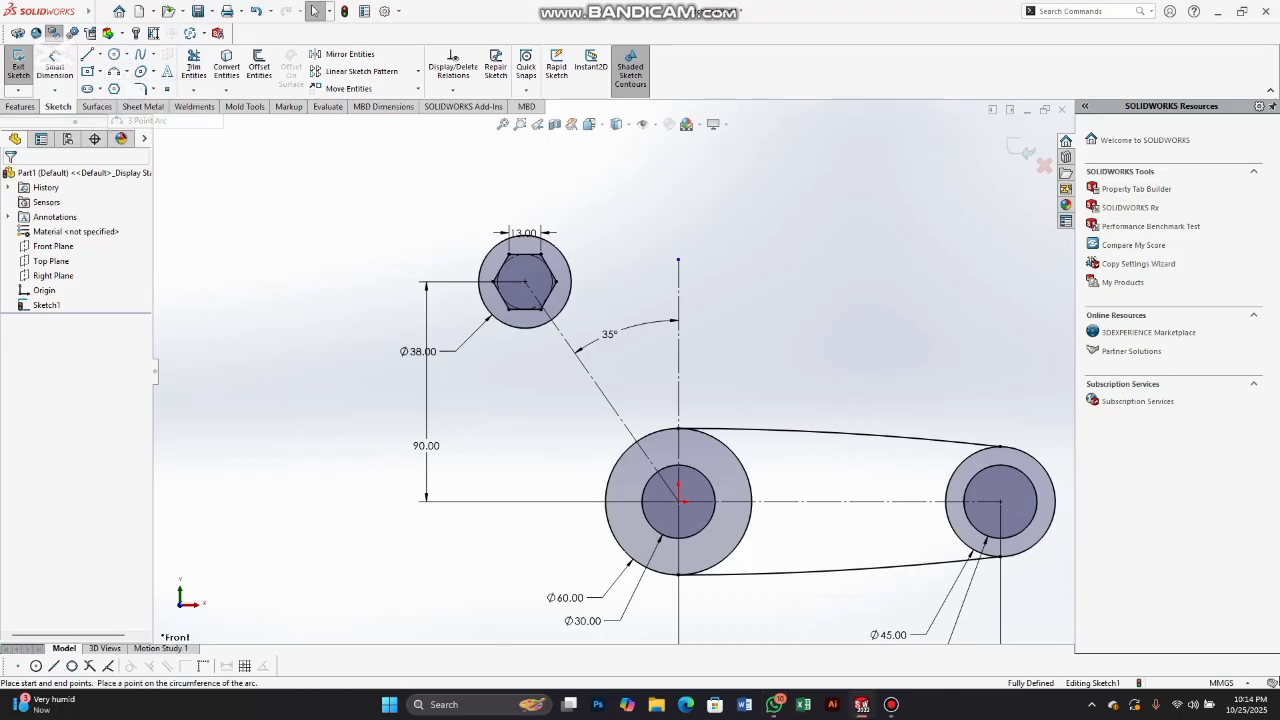
{"action": "left_click", "coordinate": [567, 261]}
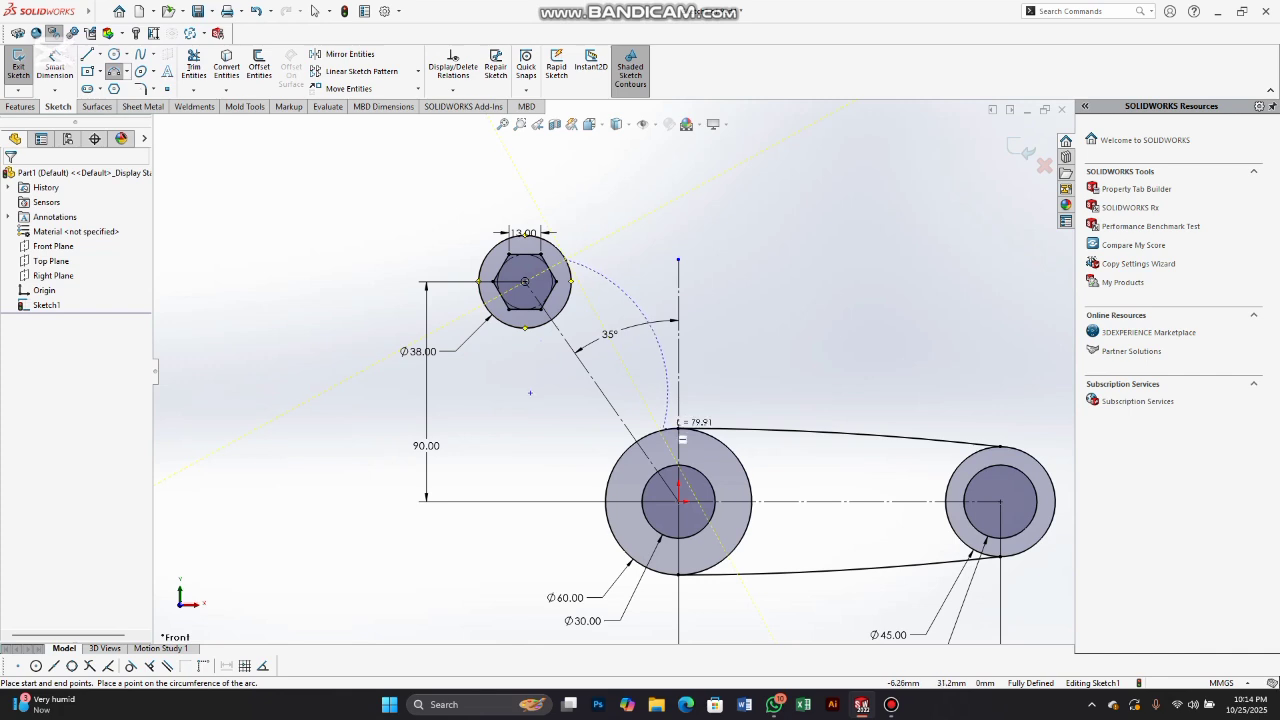
{"action": "left_click", "coordinate": [659, 431]}
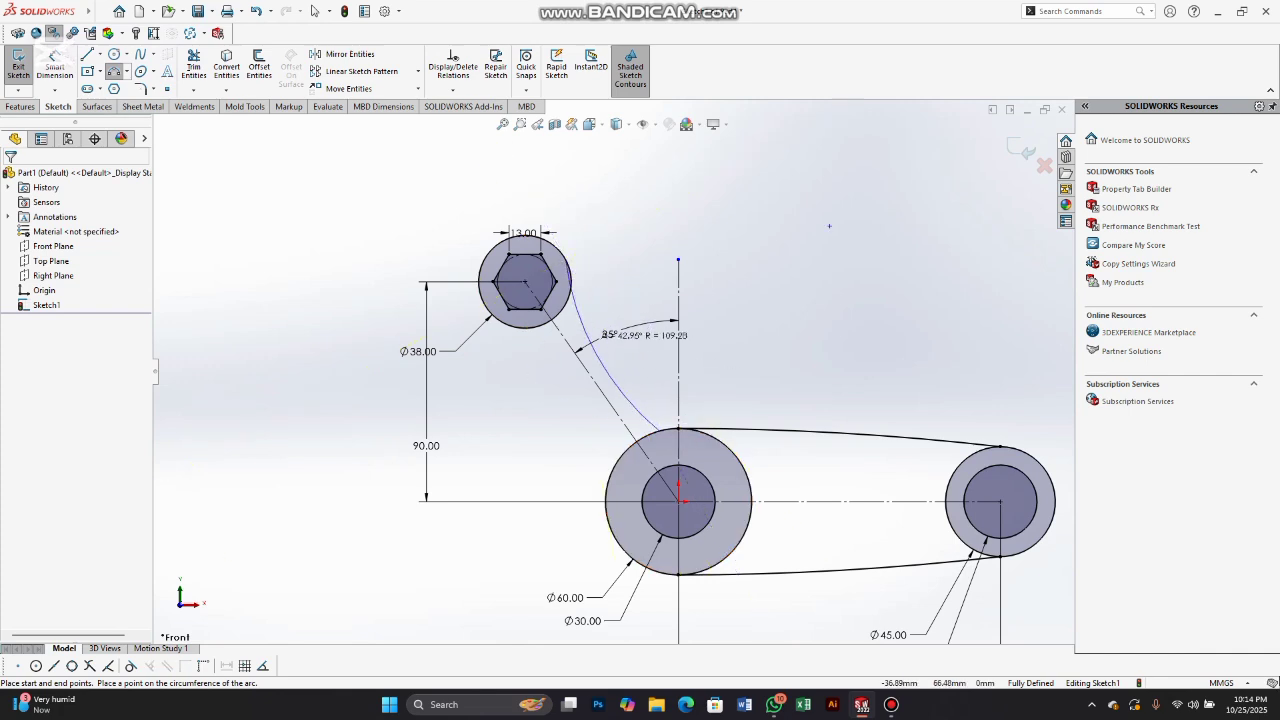
{"action": "right_click", "coordinate": [589, 340]}
{"action": "left_click", "coordinate": [609, 350]}
{"action": "scroll", "coordinate": [610, 345], "scroll_direction": "down", "scroll_amount": 2}
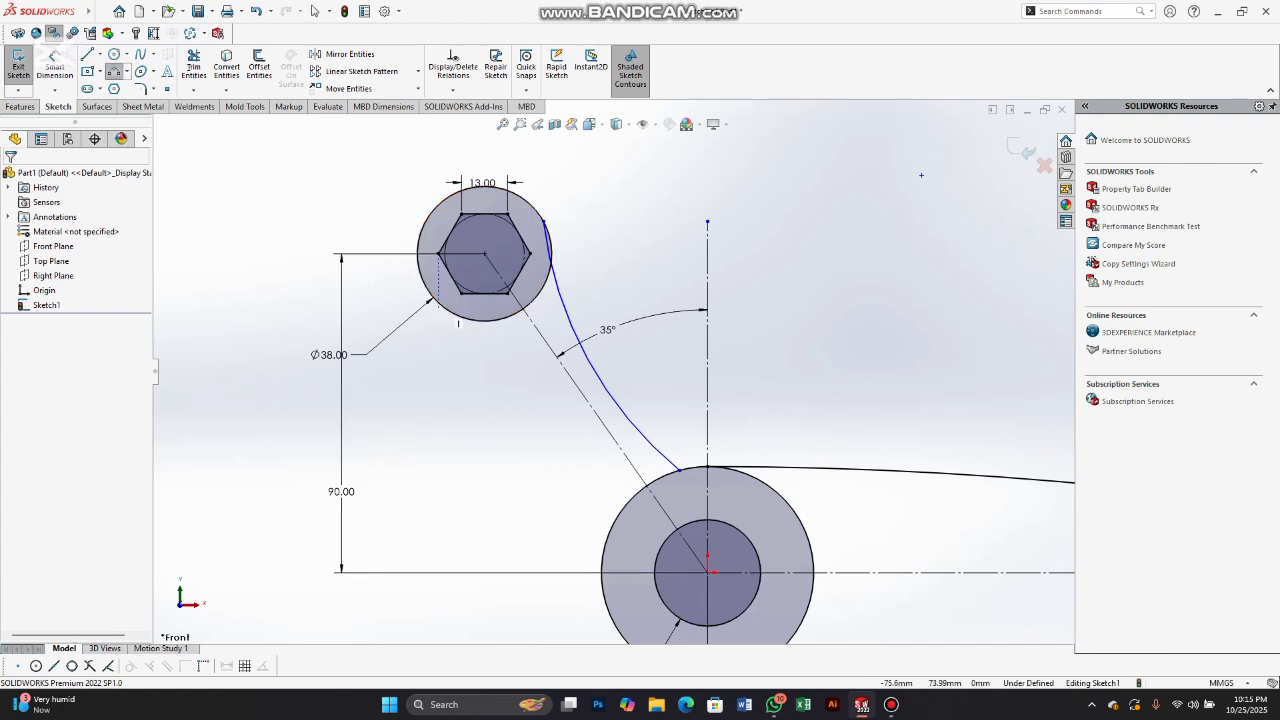
Step: Draw a second three-point arc of about 117 mm radius from the 38 mm circle's lower left to the 60 mm circle's left side
{"action": "left_click", "coordinate": [453, 310]}
{"action": "left_click", "coordinate": [604, 548]}
{"action": "left_click", "coordinate": [559, 416]}
Step: Make the upper ends of both arm arcs tangent to the 38 mm circle
{"action": "scroll", "coordinate": [541, 265], "scroll_direction": "down", "scroll_amount": 5}
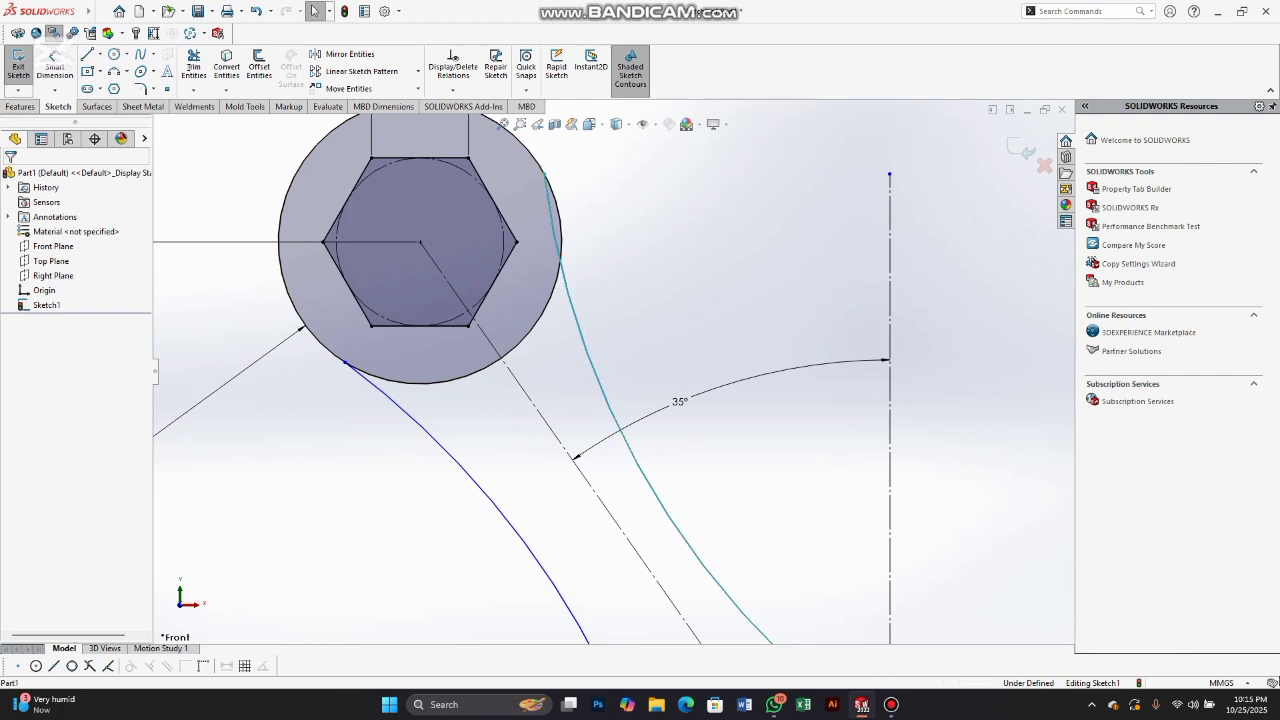
{"action": "left_click", "coordinate": [556, 202], "text": "ctrl"}
{"action": "left_click", "coordinate": [613, 141]}
{"action": "scroll", "coordinate": [610, 371], "scroll_direction": "up", "scroll_amount": 3}
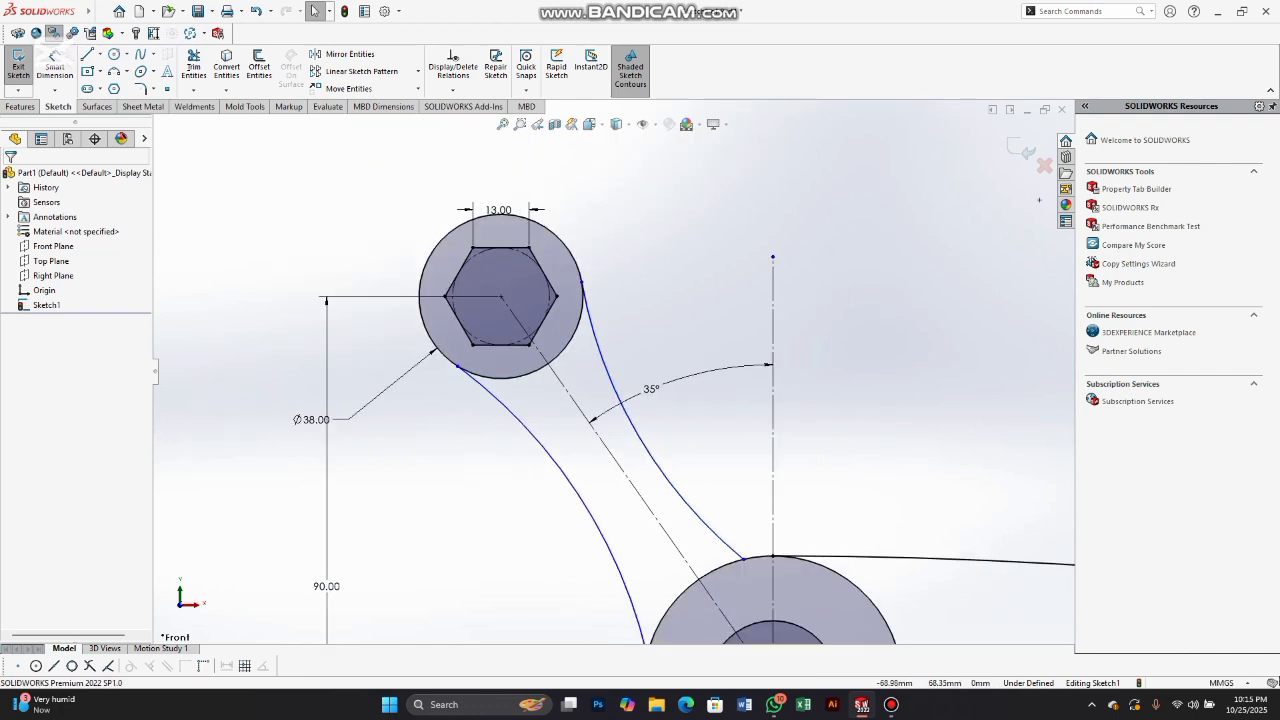
{"action": "left_click", "coordinate": [500, 402]}
{"action": "left_click", "coordinate": [578, 285], "text": "ctrl"}
{"action": "left_click", "coordinate": [547, 315]}
{"action": "left_click", "coordinate": [712, 315]}
Step: Make the lower ends of both arm arcs tangent to the 60 mm circle
{"action": "scroll", "coordinate": [690, 450], "scroll_direction": "up", "scroll_amount": 3}
{"action": "scroll", "coordinate": [695, 552], "scroll_direction": "down", "scroll_amount": 3}
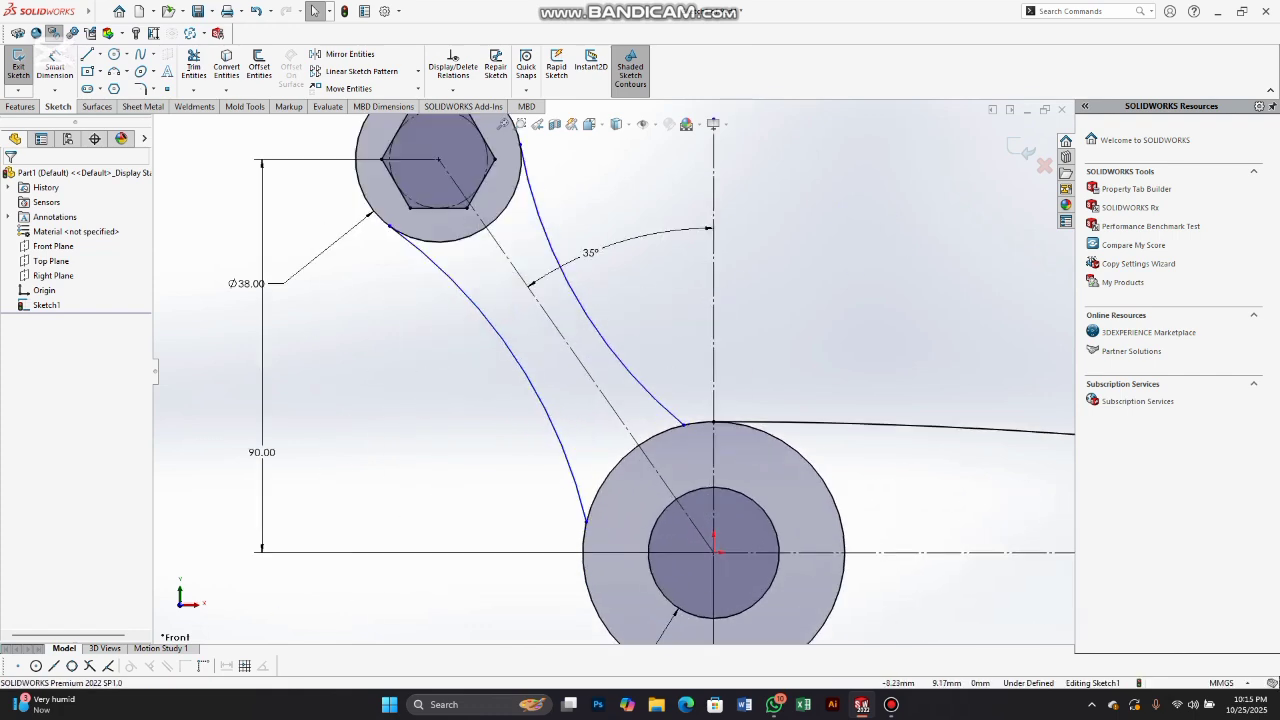
{"action": "scroll", "coordinate": [695, 552], "scroll_direction": "down", "scroll_amount": 1}
{"action": "left_click", "coordinate": [681, 393]}
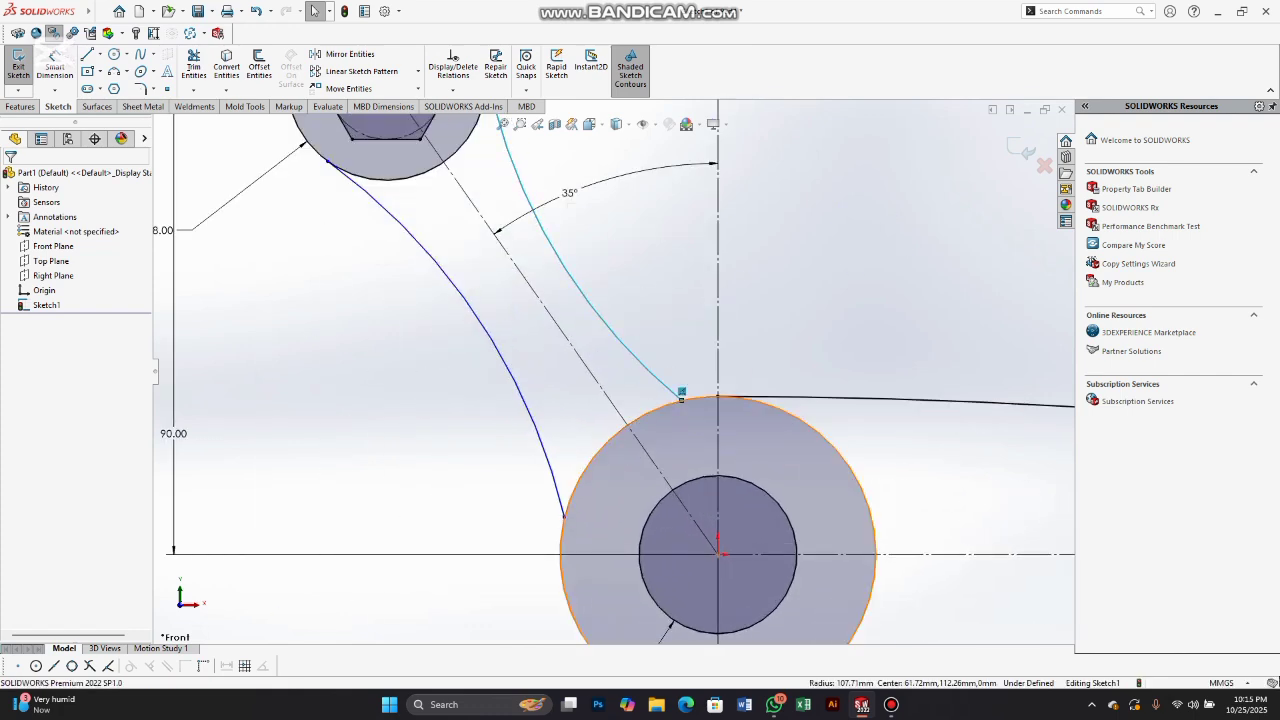
{"action": "left_click", "coordinate": [668, 404], "text": "ctrl"}
{"action": "left_click", "coordinate": [717, 350]}
{"action": "left_click", "coordinate": [622, 394]}
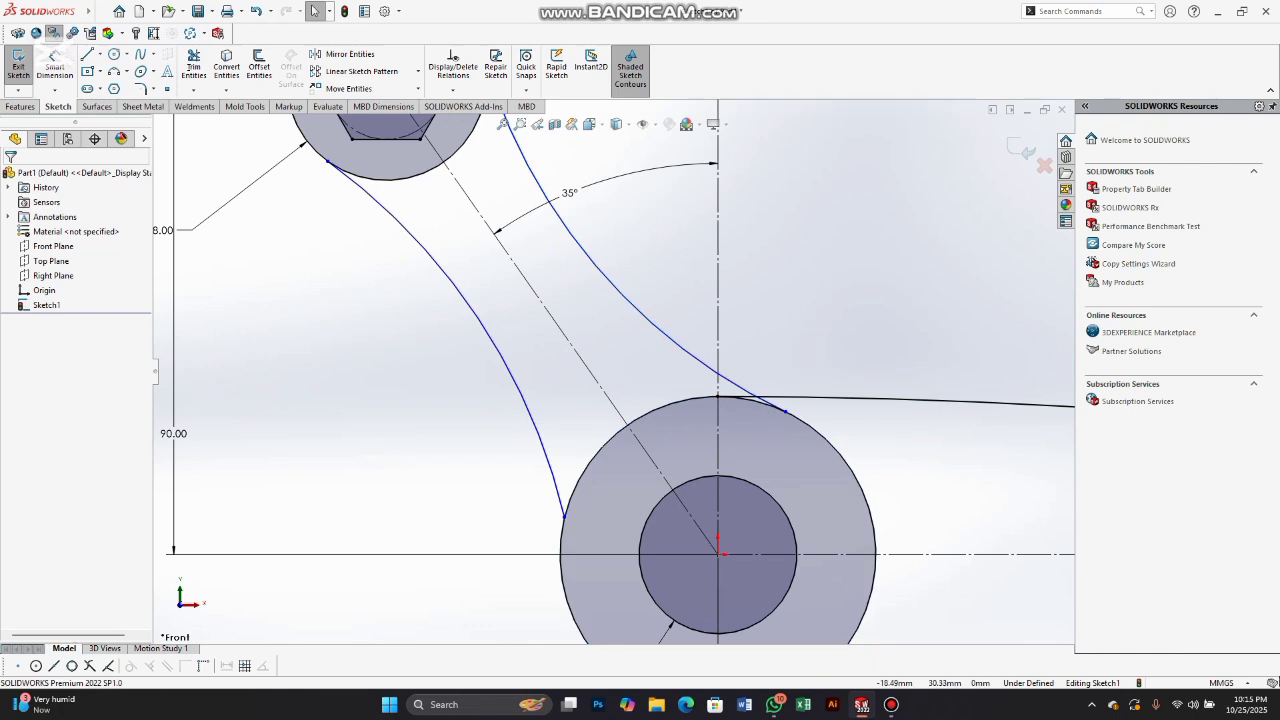
{"action": "scroll", "coordinate": [615, 378], "scroll_direction": "up", "scroll_amount": 2}
{"action": "left_click", "coordinate": [579, 466]}
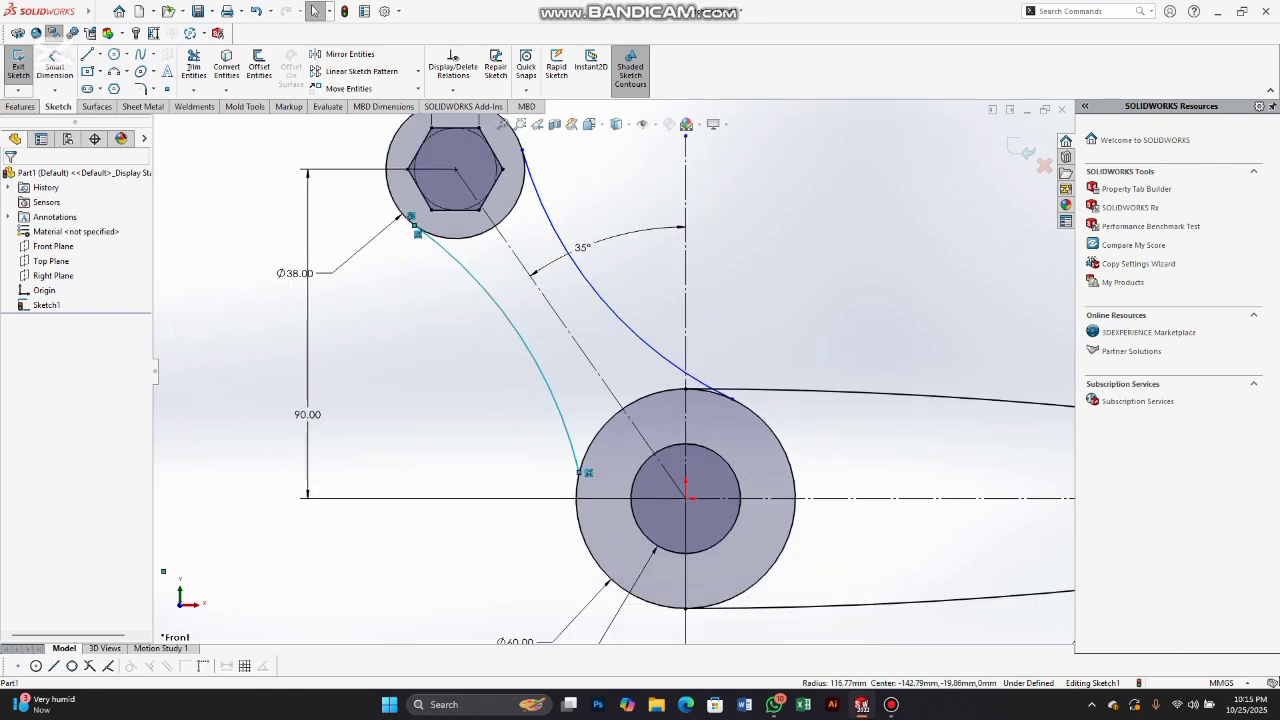
{"action": "left_click", "coordinate": [606, 423], "text": "ctrl"}
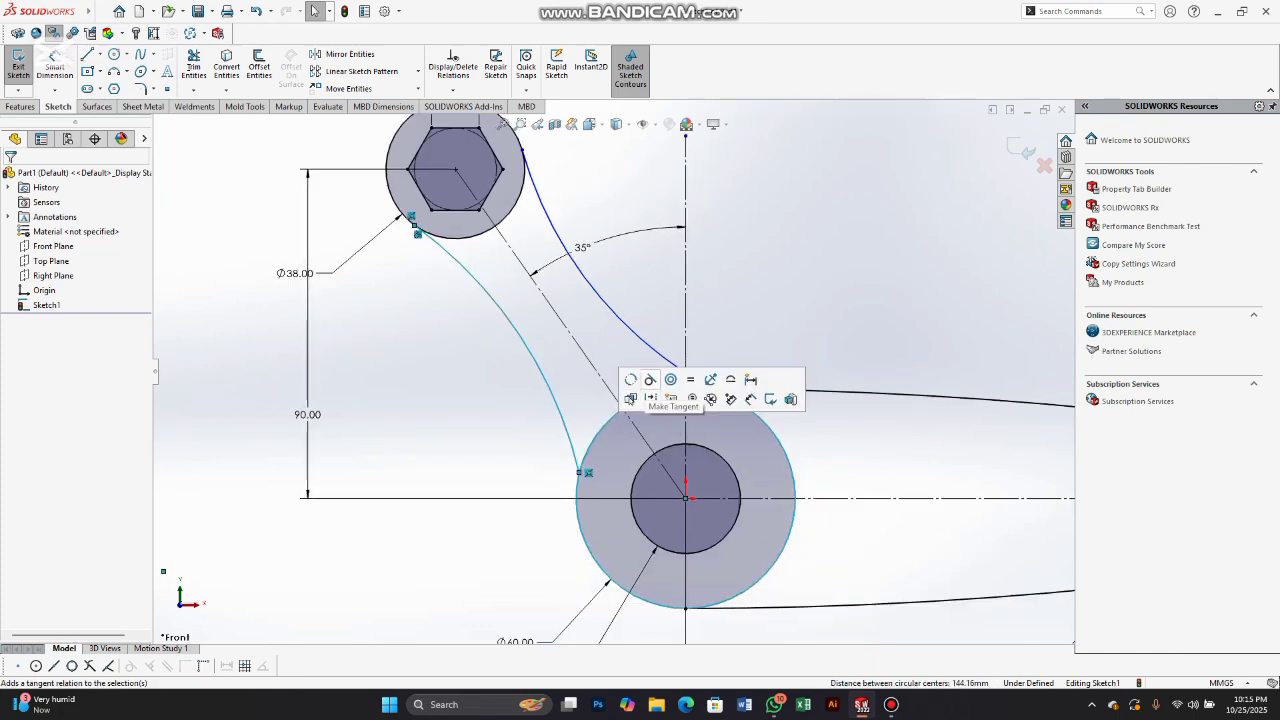
{"action": "left_click", "coordinate": [651, 378]}
{"action": "left_click", "coordinate": [613, 376]}
Step: Try to move the right arm arc's lower endpoint along the 60 mm circle toward the upper connecting arc
{"action": "scroll", "coordinate": [611, 374], "scroll_direction": "up", "scroll_amount": 2}
{"action": "scroll", "coordinate": [687, 394], "scroll_direction": "down", "scroll_amount": 5}
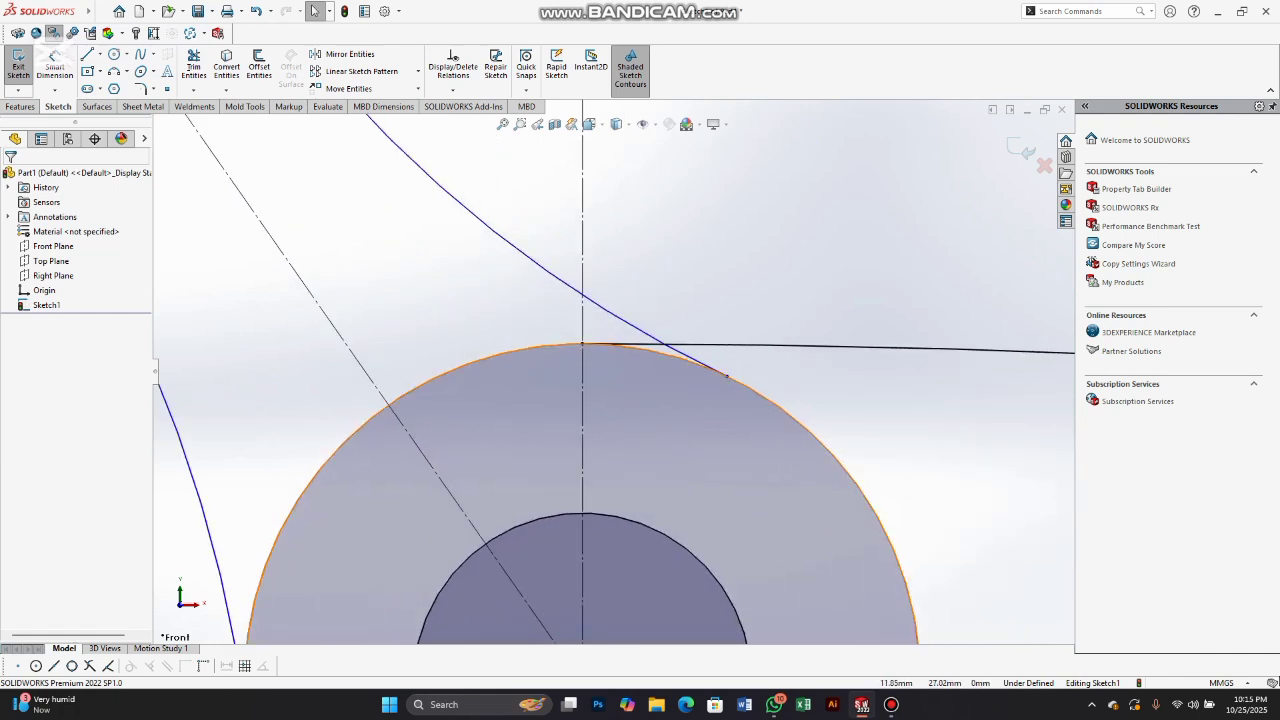
{"action": "mouse_move", "coordinate": [727, 376]}
{"action": "left_mouse_down"}
{"action": "mouse_move", "coordinate": [626, 346]}
{"action": "mouse_move", "coordinate": [726, 376]}
{"action": "left_mouse_up"}
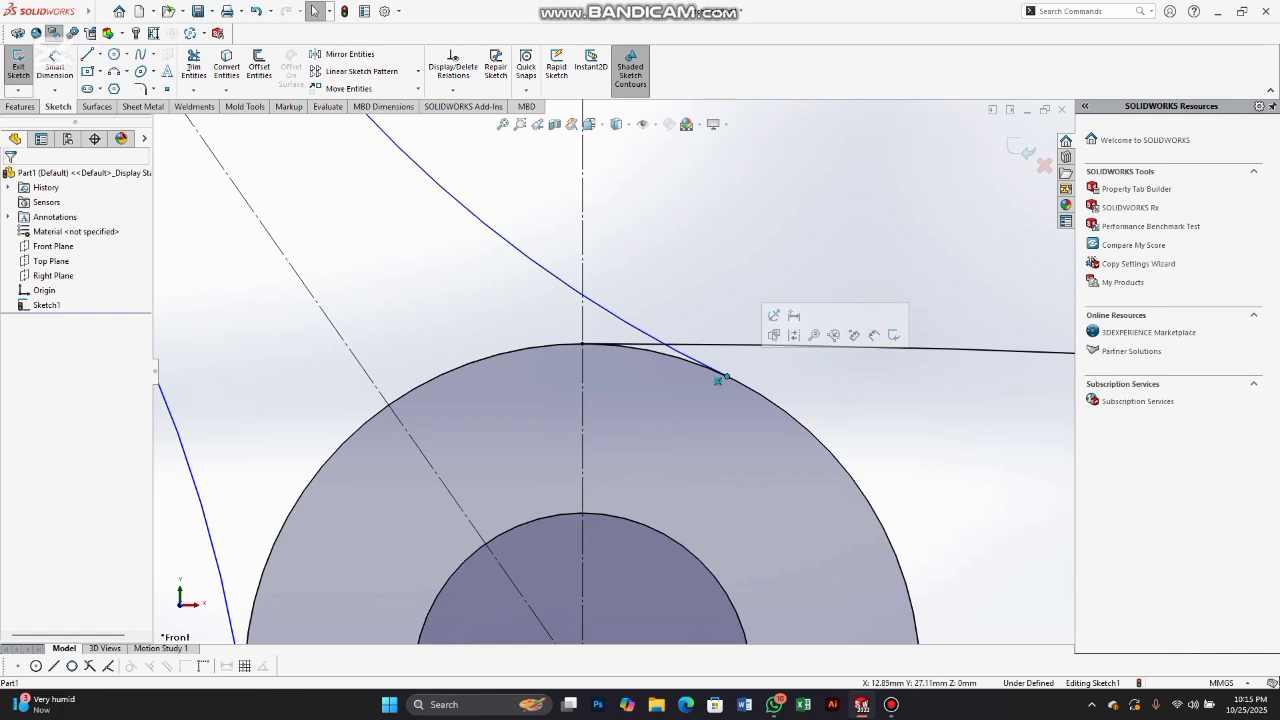
{"action": "scroll", "coordinate": [612, 371], "scroll_direction": "up", "scroll_amount": 5}
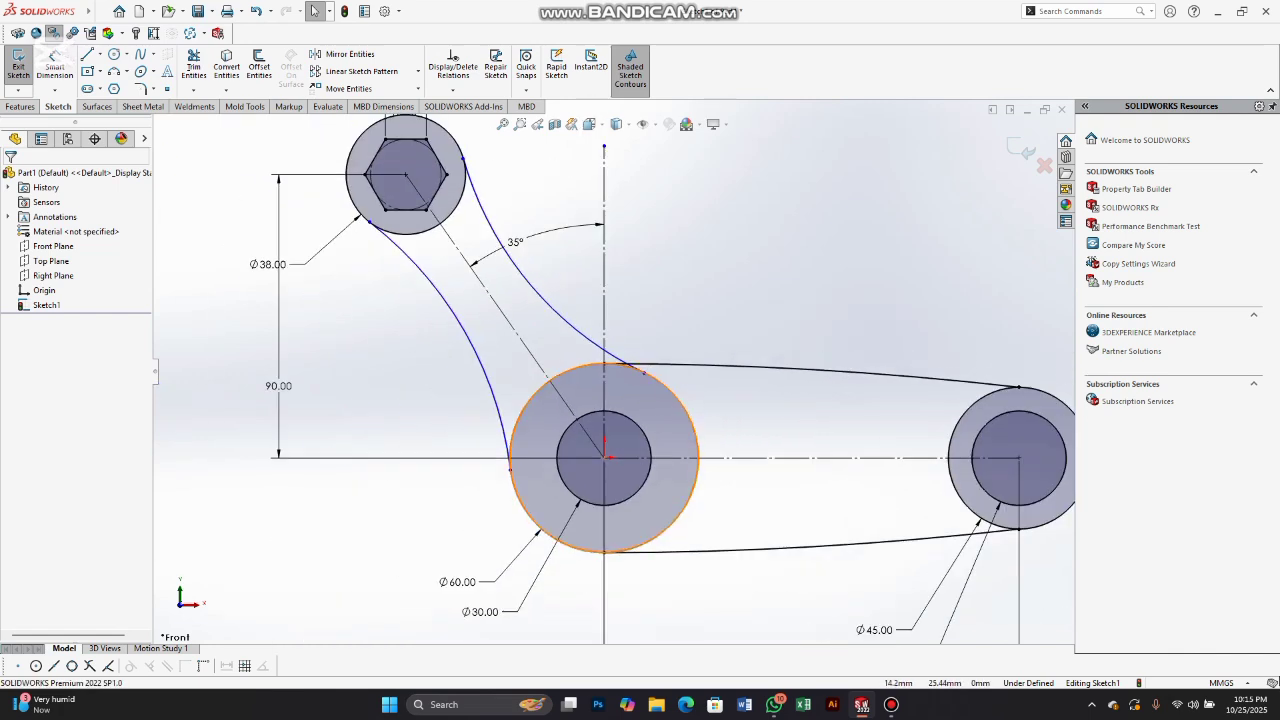
{"action": "left_click_drag", "start_coordinate": [644, 373], "coordinate": [633, 365]}
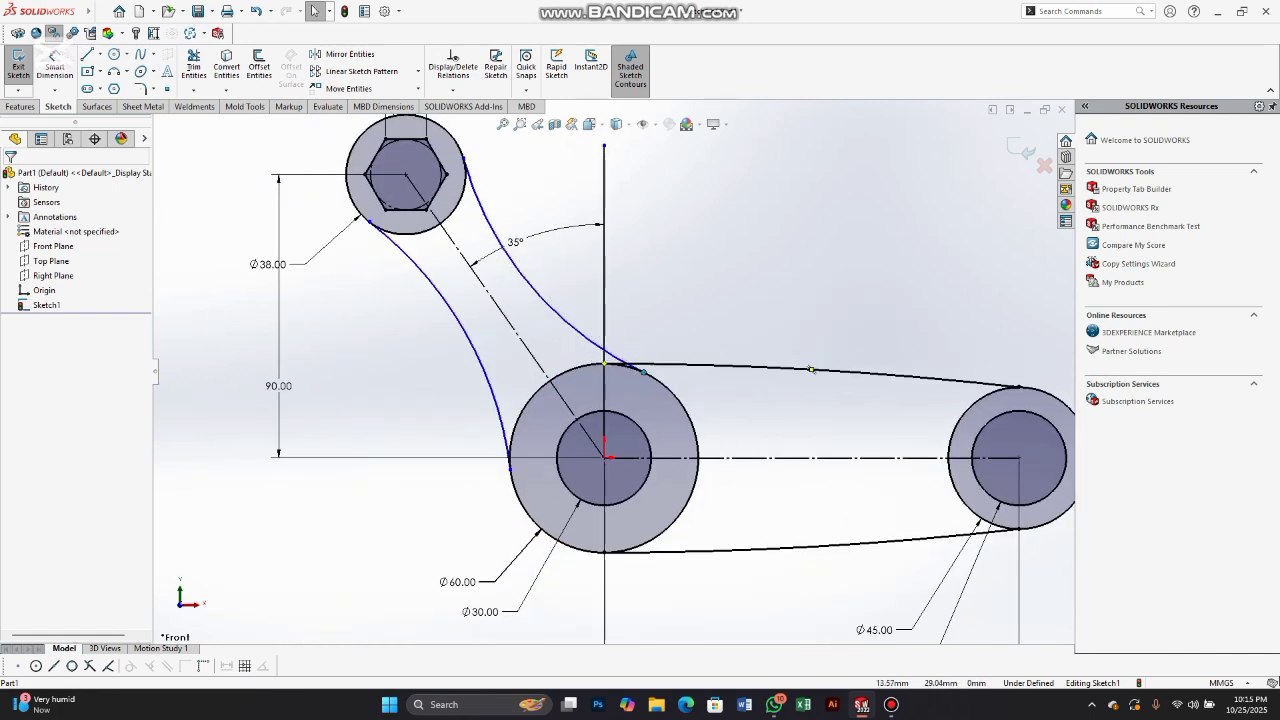
Step: Check the arm arc in the reference drawing and dimension the left arm arc's radius as 115 mm
{"action": "scroll", "coordinate": [612, 368], "scroll_direction": "up", "scroll_amount": 2}
{"action": "key", "text": "alt+Tab"}
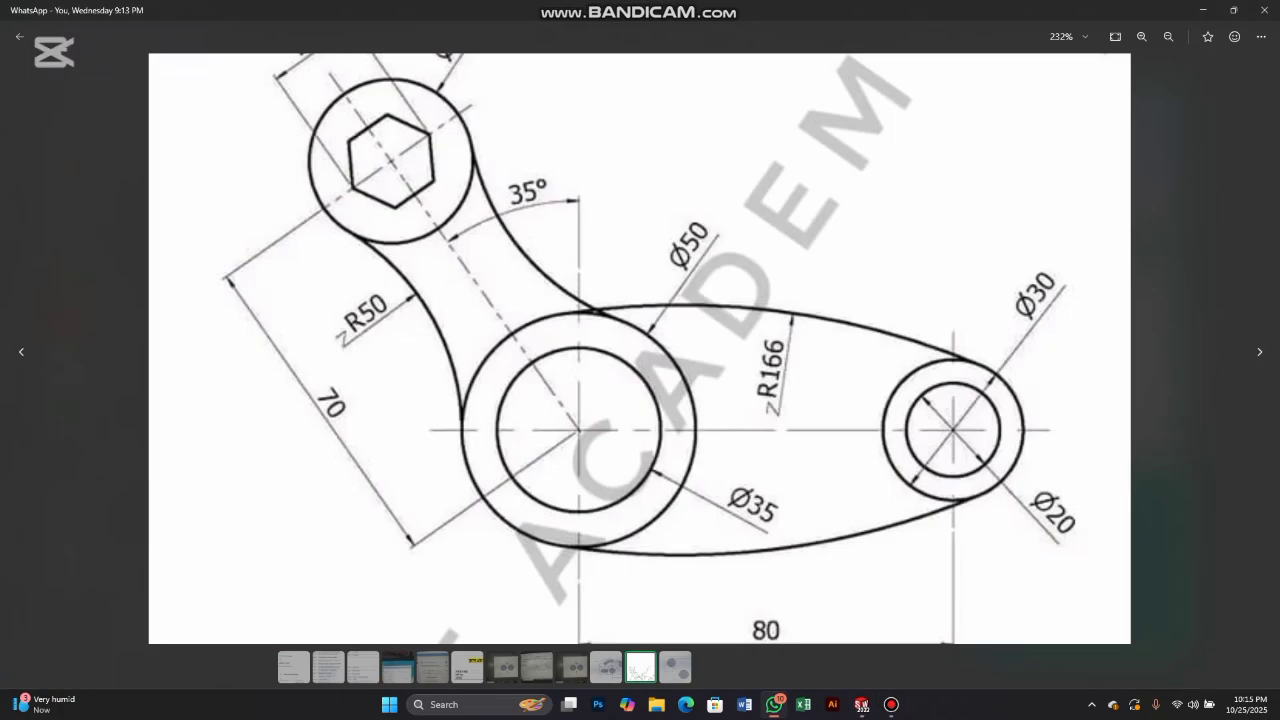
{"action": "key", "text": "alt+Tab"}
{"action": "key", "text": "d"}
{"action": "left_click", "coordinate": [502, 338]}
{"action": "left_click", "coordinate": [452, 364]}
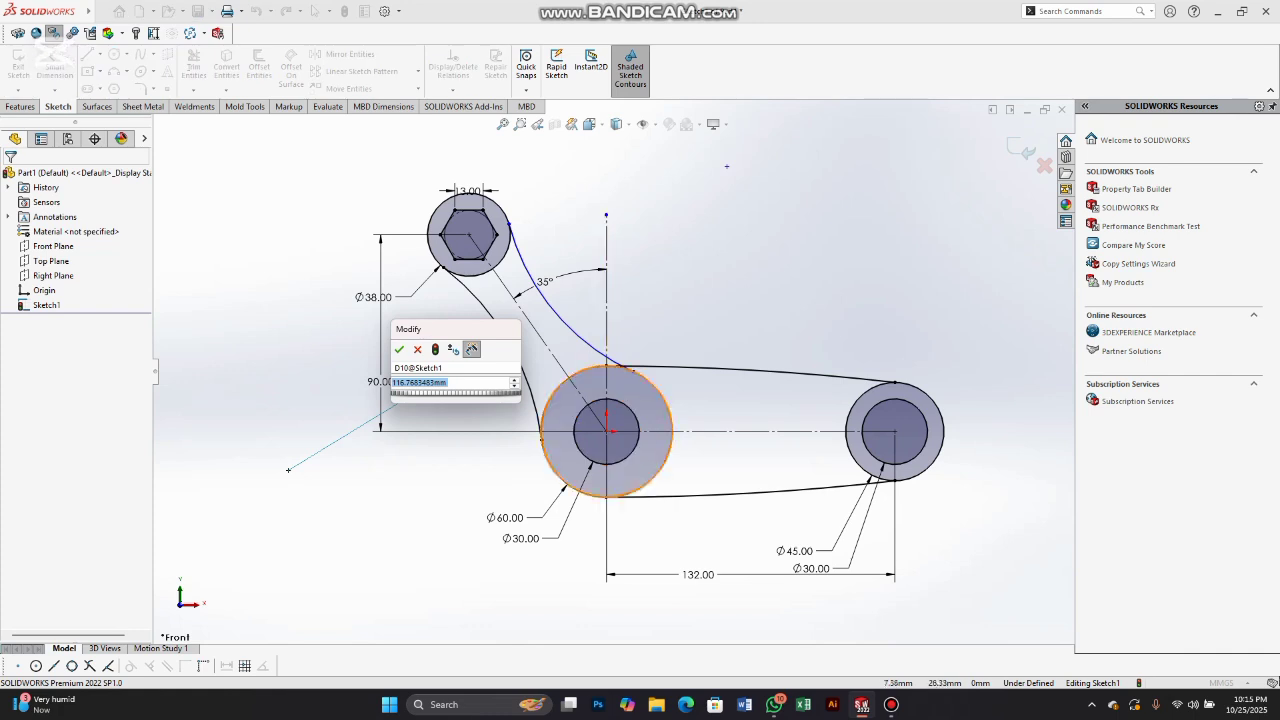
{"action": "type", "text": "1"}
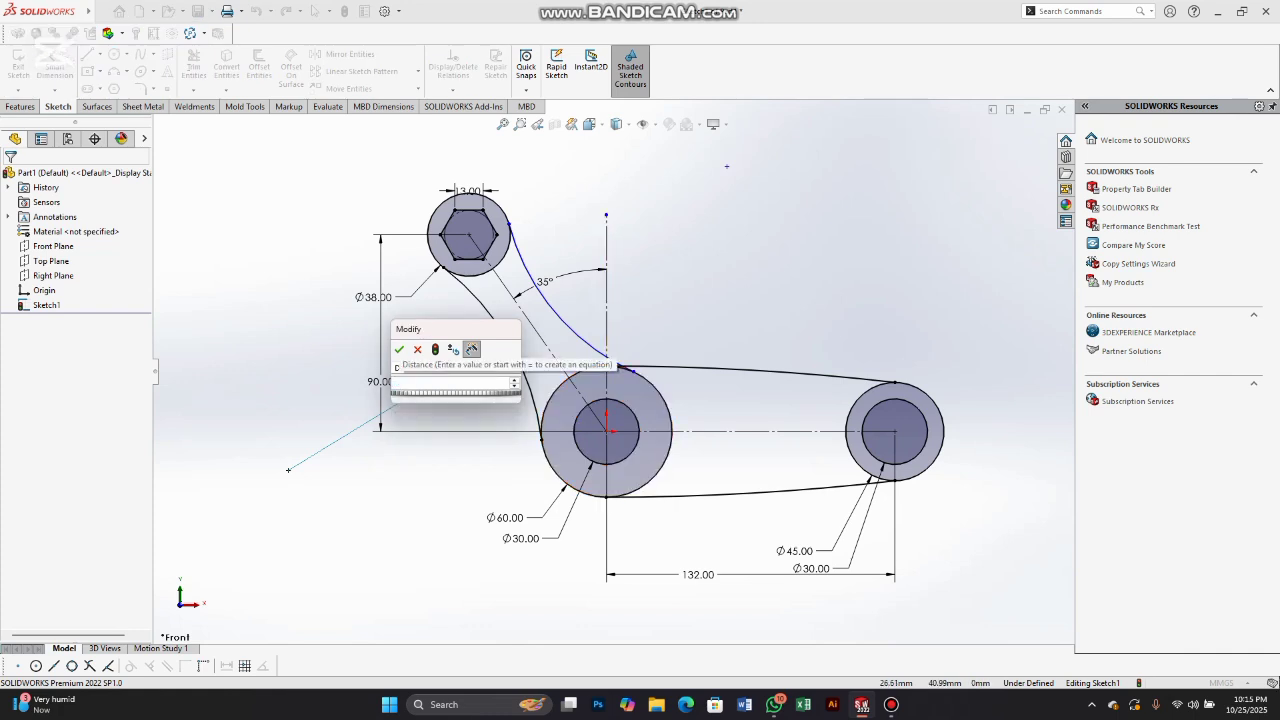
{"action": "type", "text": "15"}
{"action": "key", "text": "Return"}
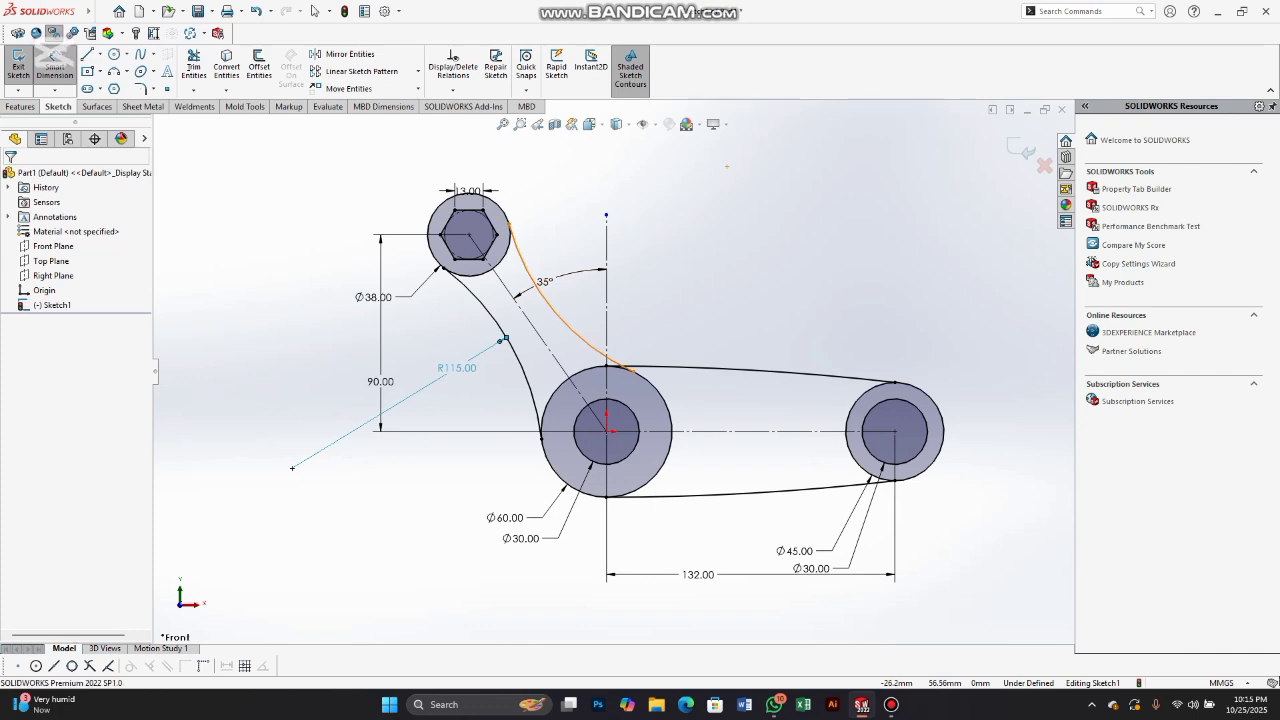
{"action": "key", "text": "Escape"}
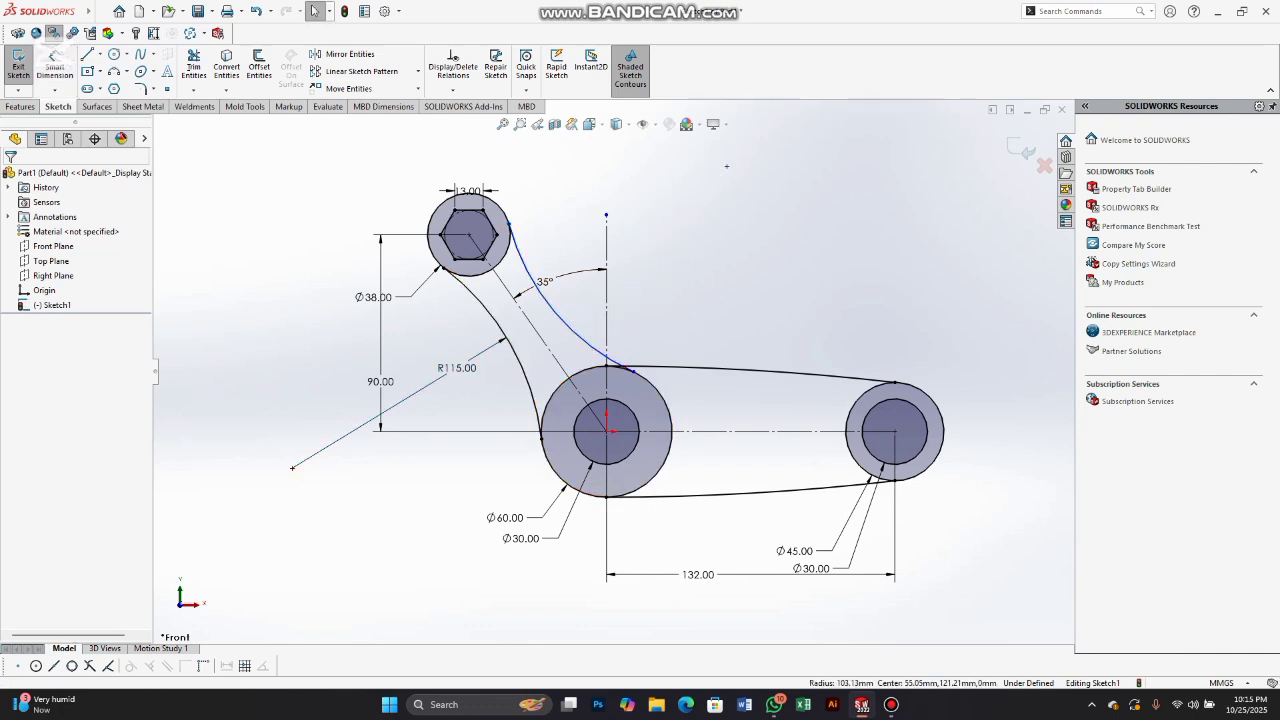
Step: Apply an equal relation between the left and right arm arcs and fit the whole sketch in view
{"action": "left_click", "coordinate": [521, 367]}
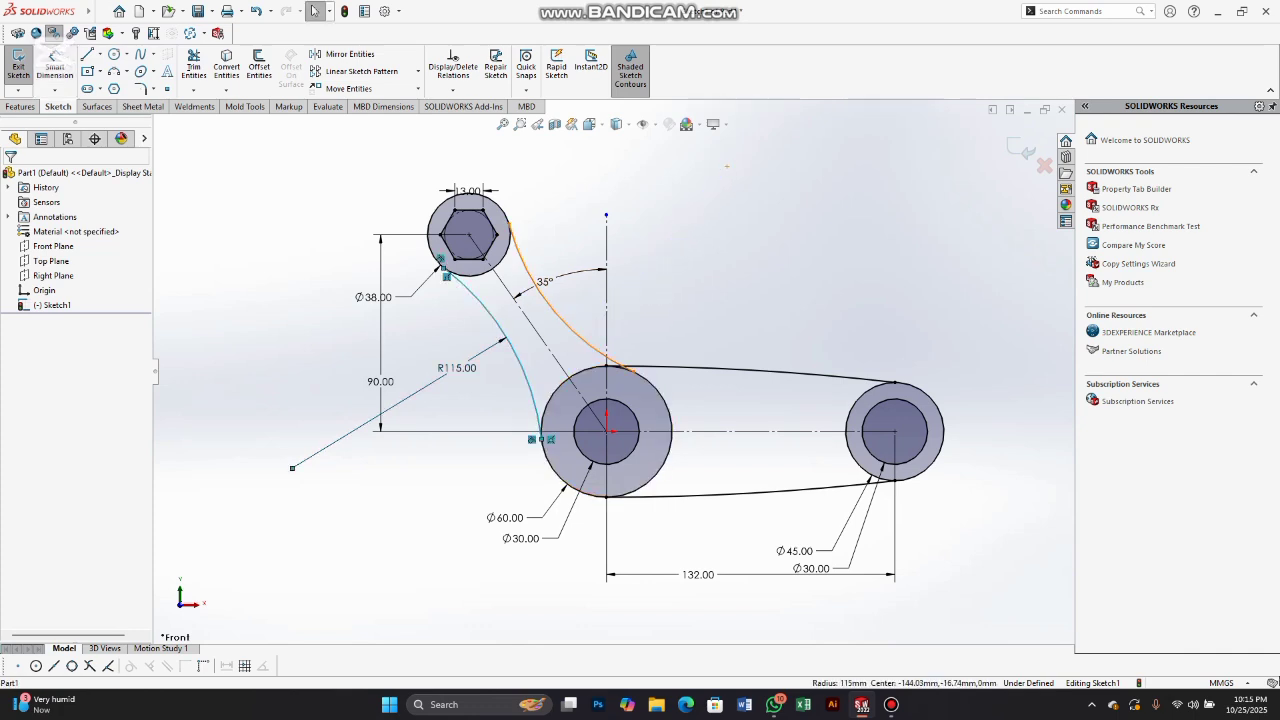
{"action": "left_click", "coordinate": [563, 318], "text": "ctrl"}
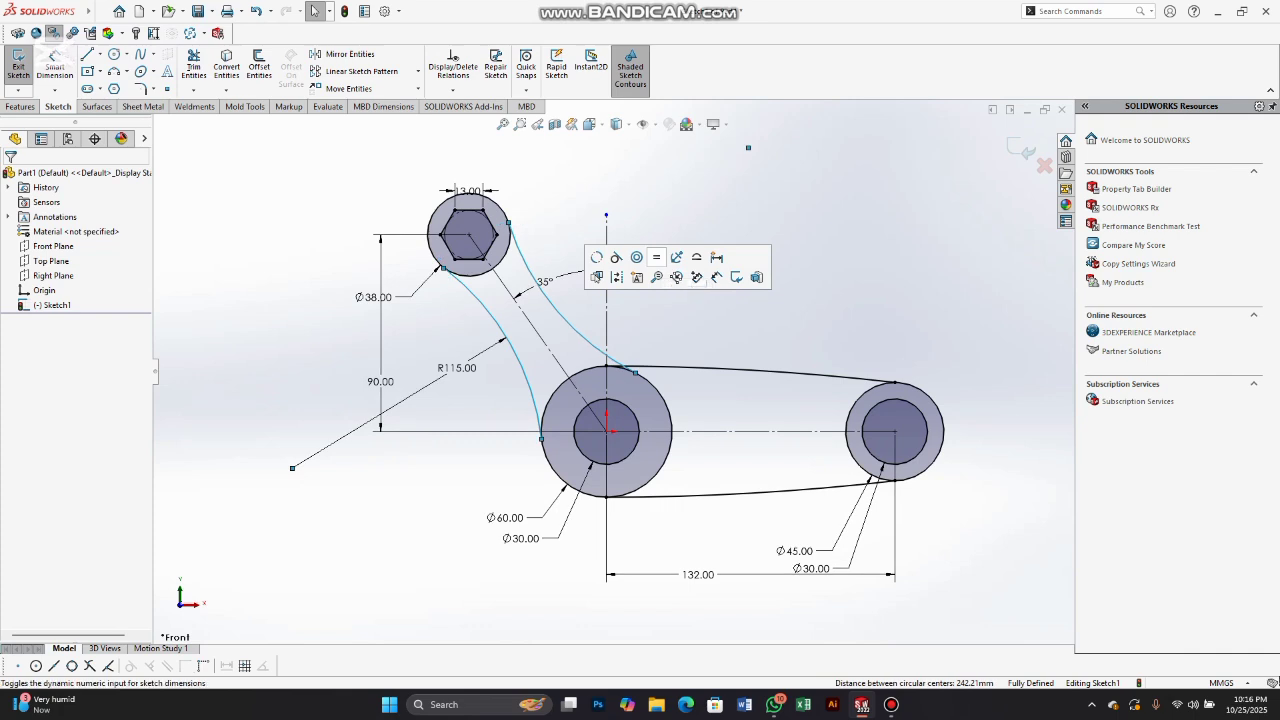
{"action": "left_click", "coordinate": [748, 147]}
{"action": "key", "text": "f"}
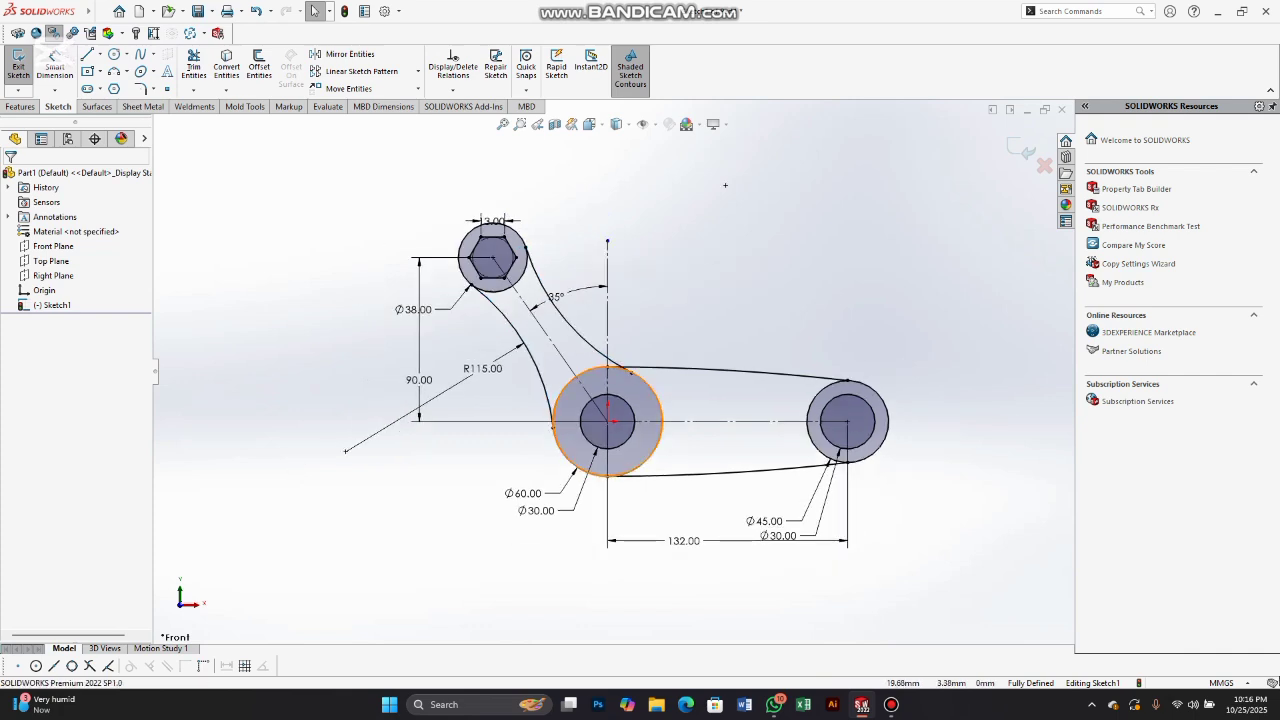
{"action": "scroll", "coordinate": [800, 448], "scroll_direction": "down", "scroll_amount": 2}
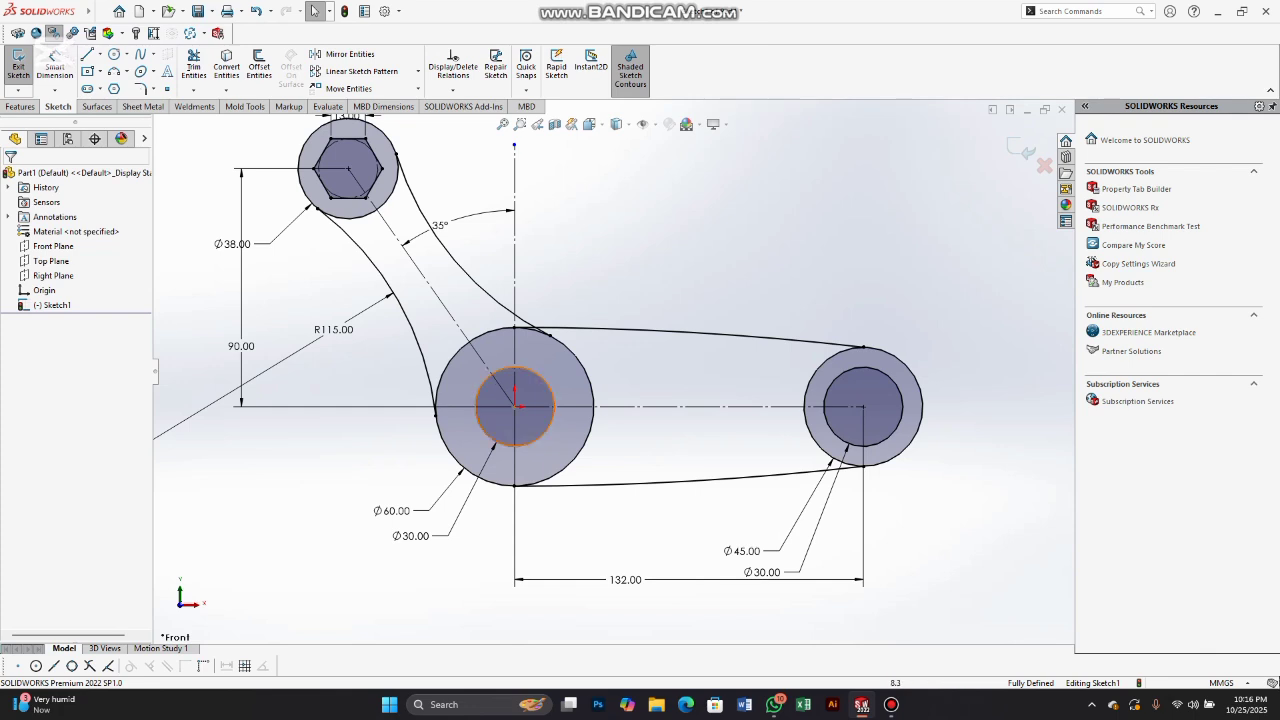
{"action": "scroll", "coordinate": [610, 376], "scroll_direction": "up", "scroll_amount": 1}
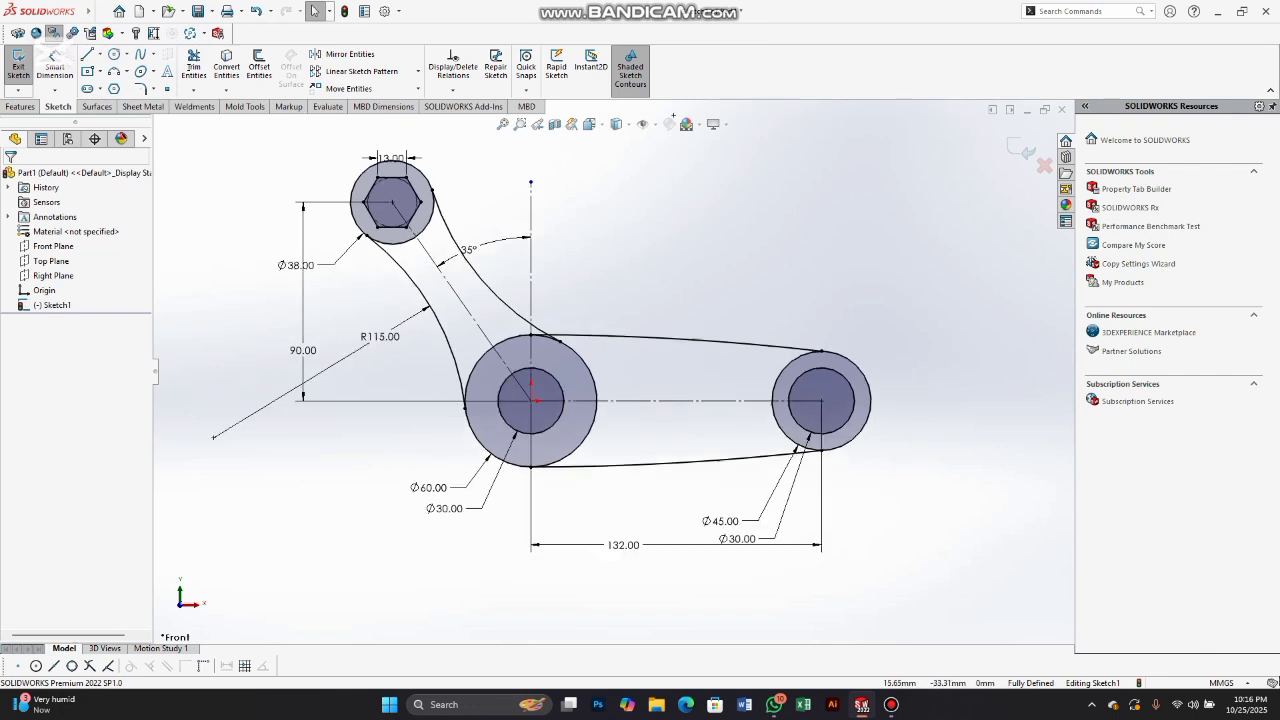